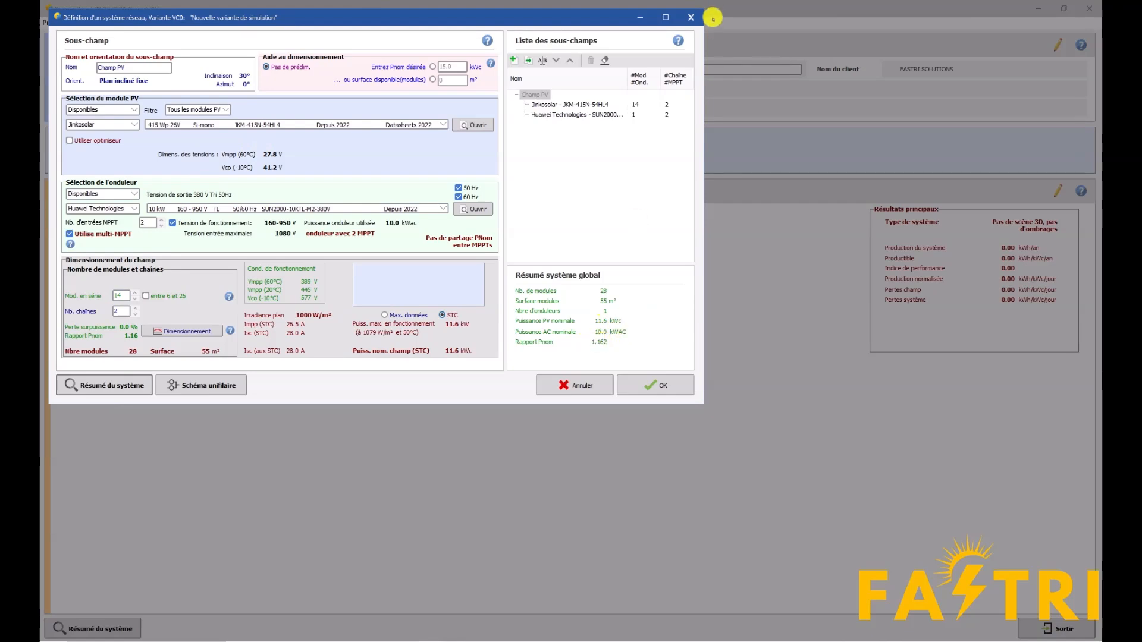
Open the near shadings' 3D construction scene and display the building with shaded surfaces
{"action": "left_click", "coordinate": [691, 17]}
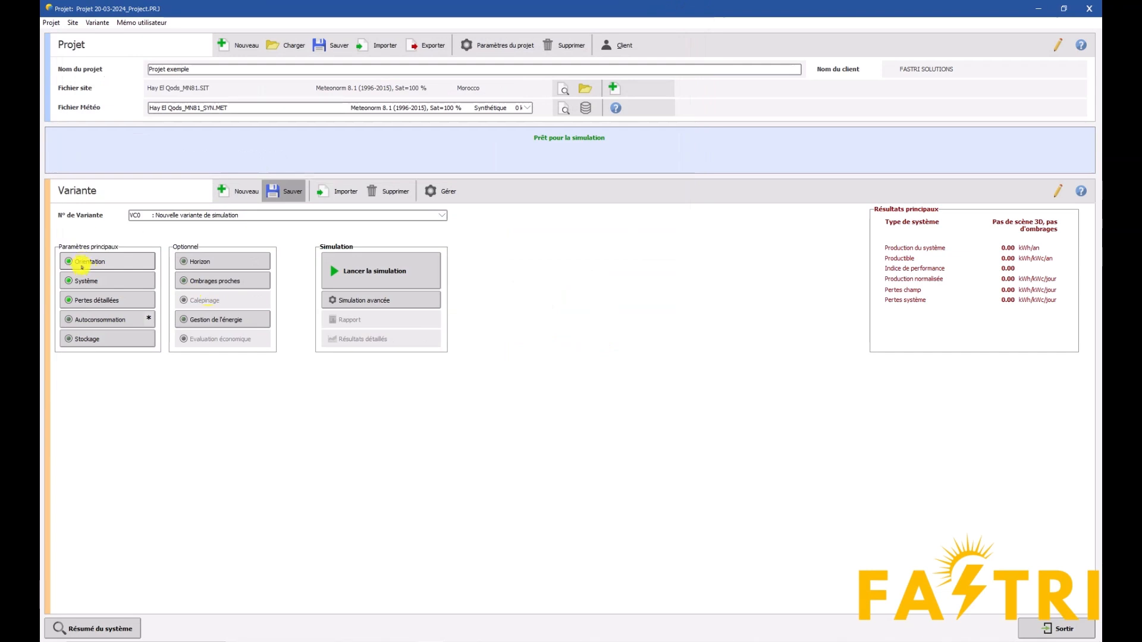
{"action": "left_click", "coordinate": [196, 281]}
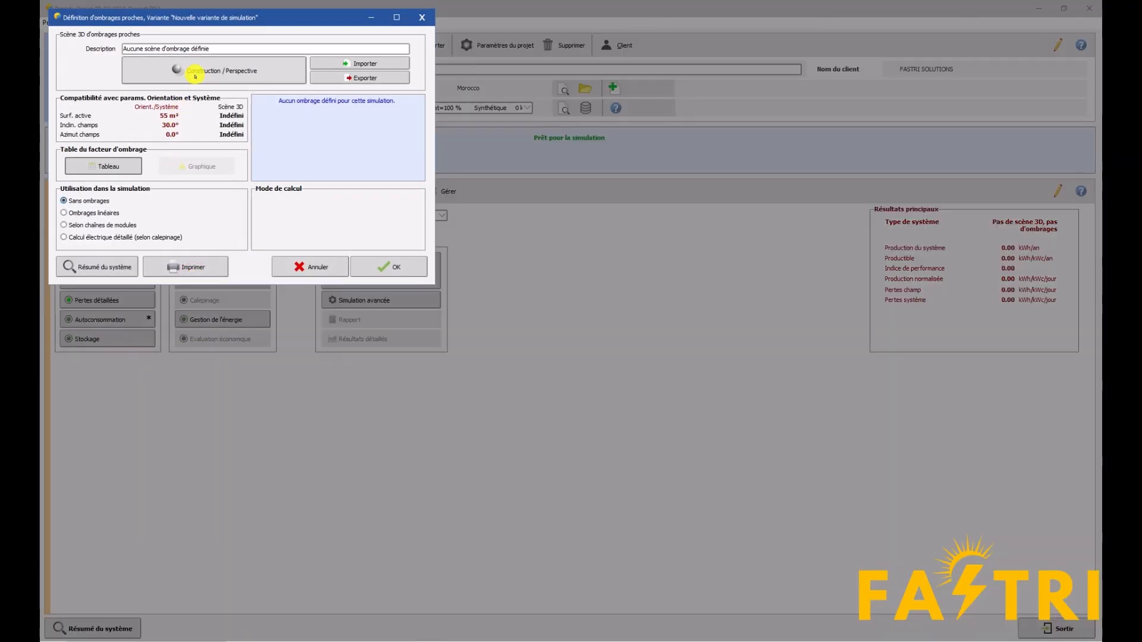
{"action": "left_click", "coordinate": [194, 71]}
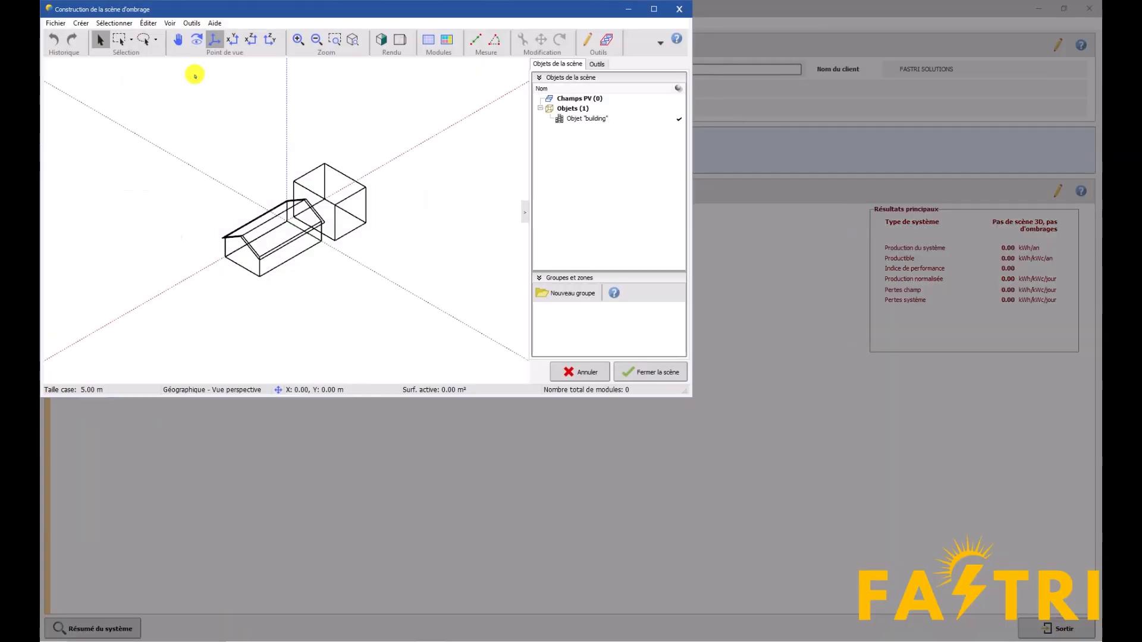
{"action": "left_click", "coordinate": [654, 8]}
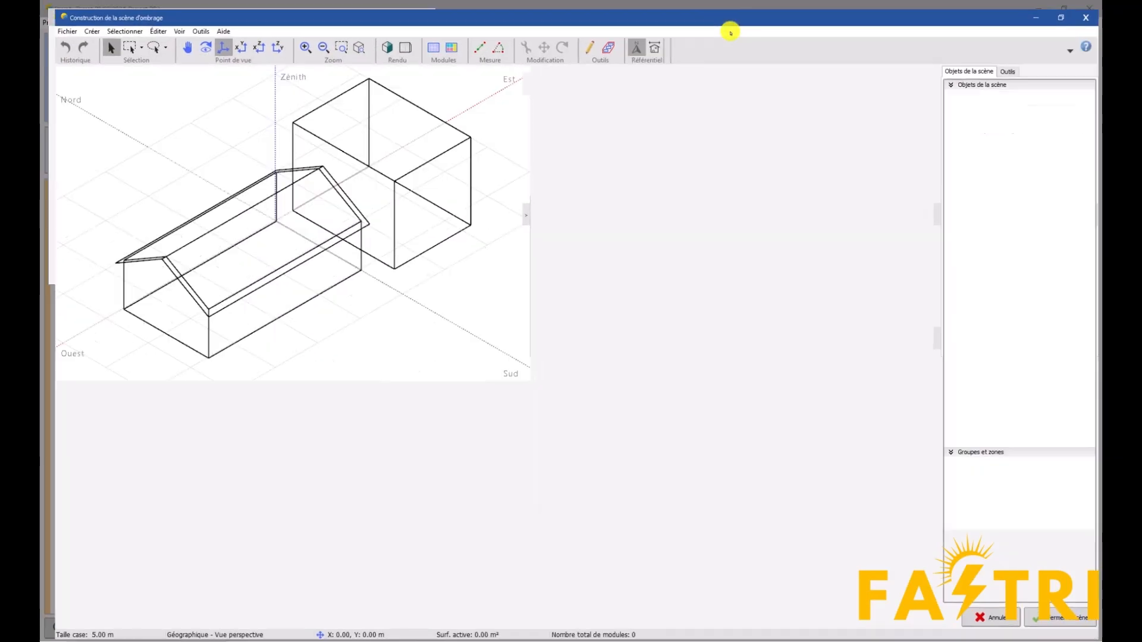
{"action": "scroll", "coordinate": [343, 342], "scroll_direction": "down", "scroll_amount": 3}
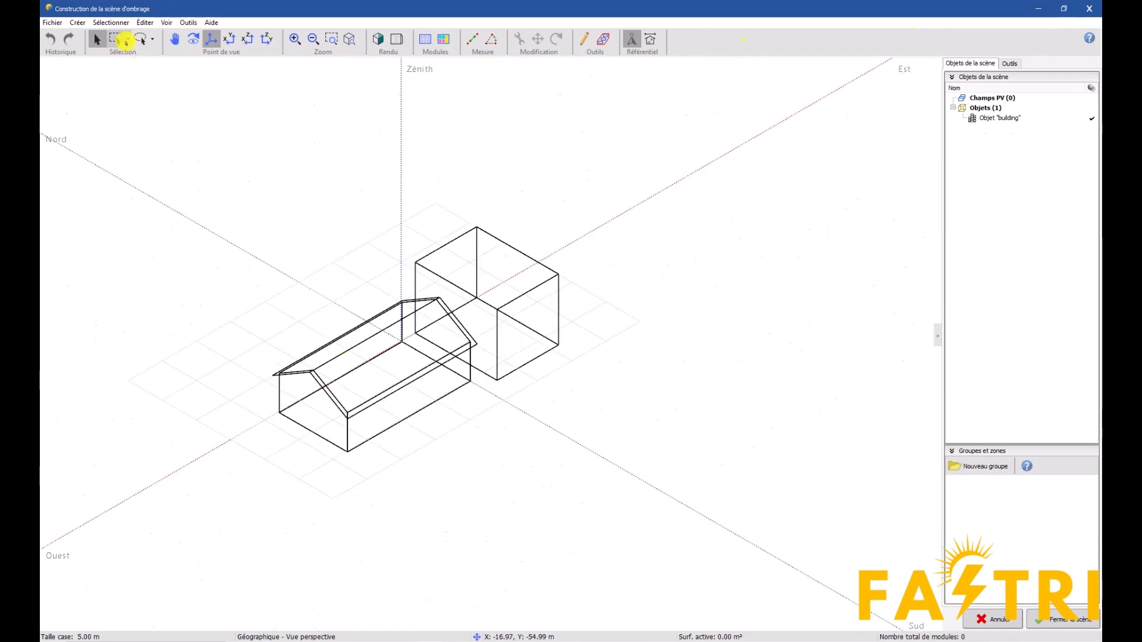
{"action": "left_click", "coordinate": [378, 39]}
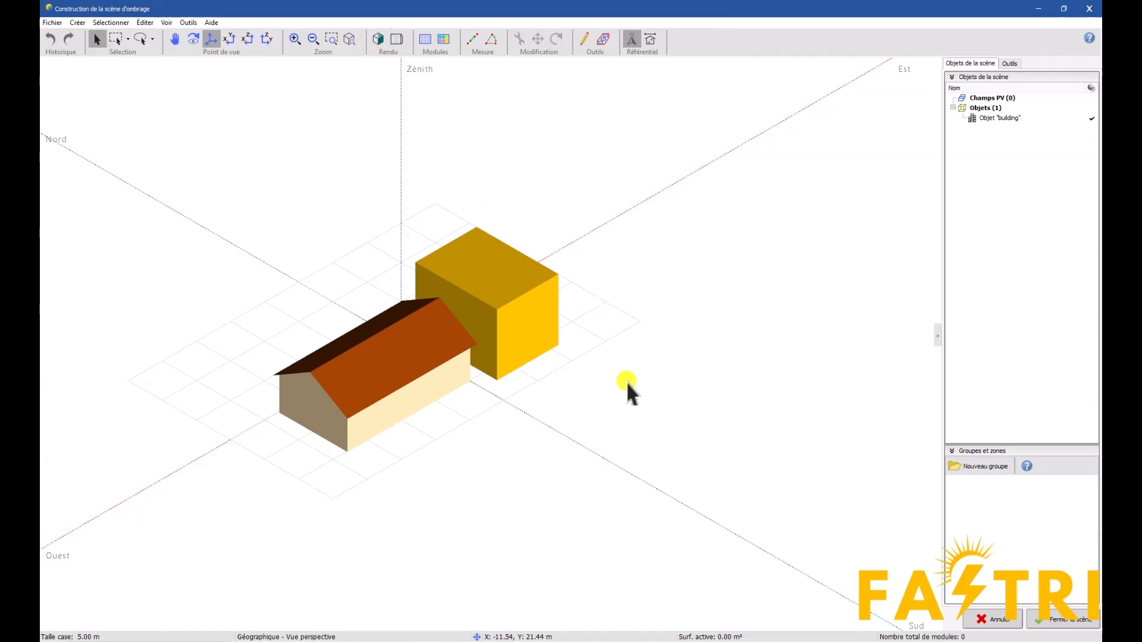
{"action": "left_click", "coordinate": [390, 341]}
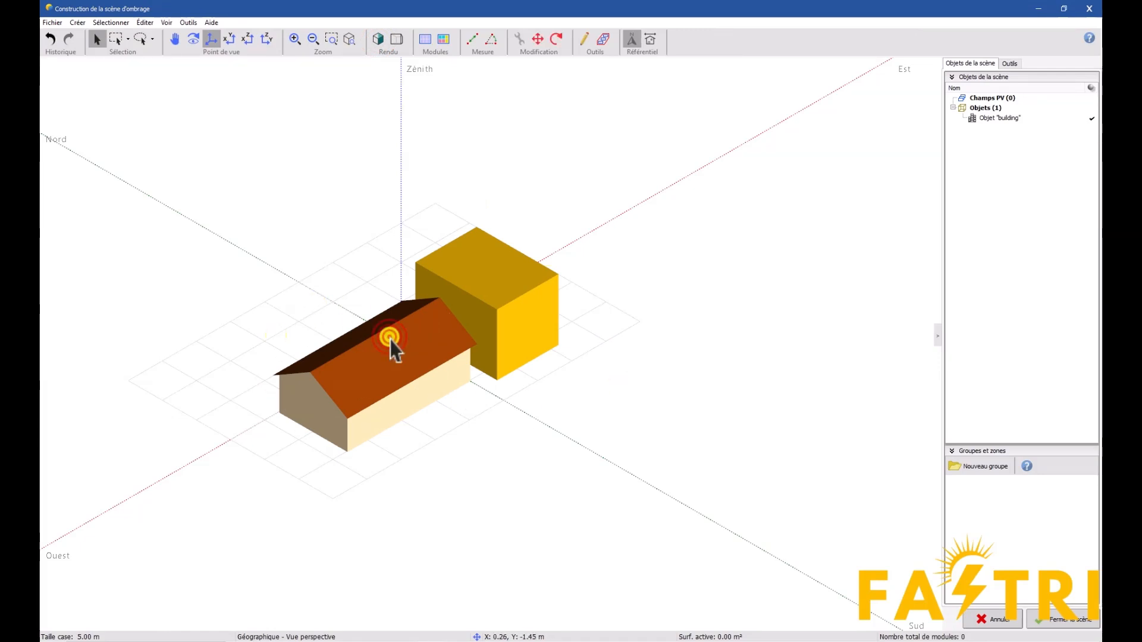
{"action": "left_click", "coordinate": [423, 441]}
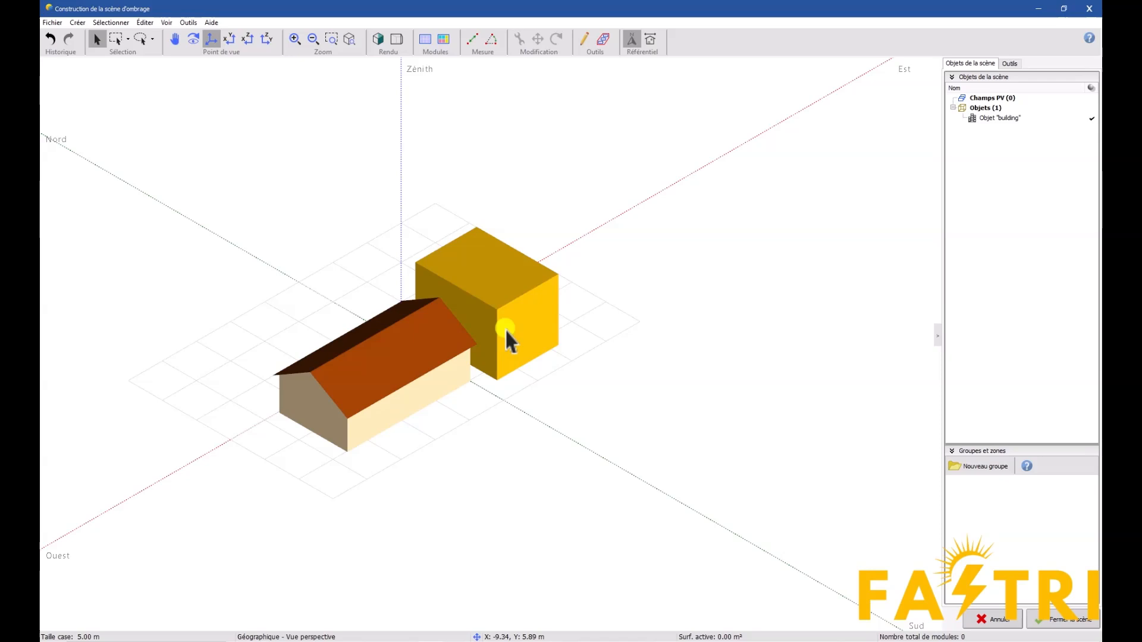
{"action": "left_click", "coordinate": [387, 383]}
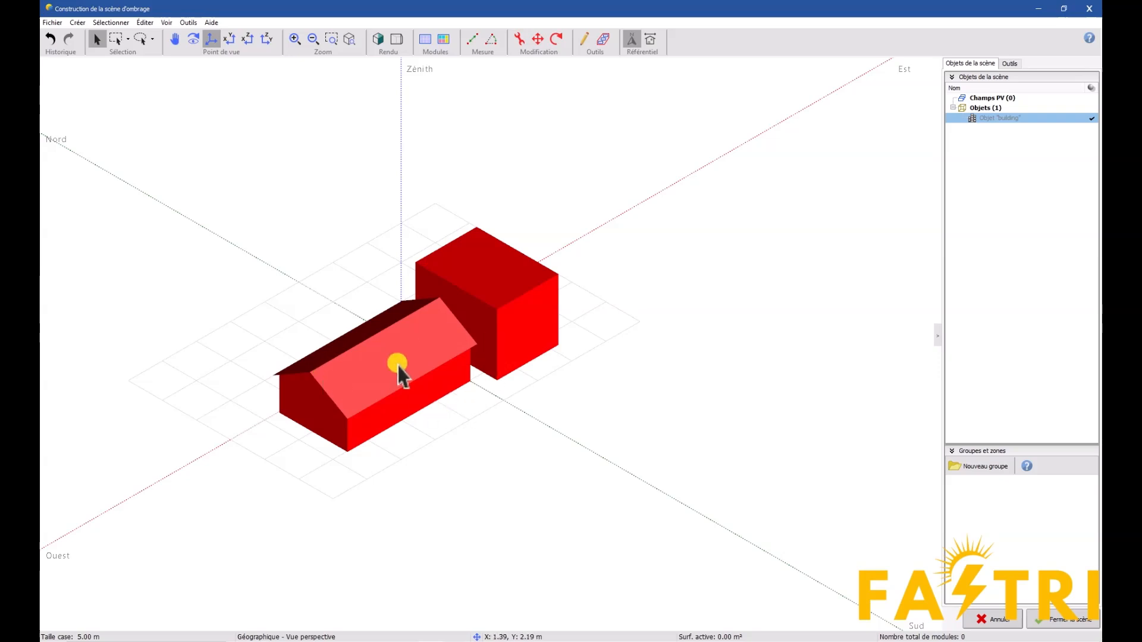
{"action": "left_click", "coordinate": [83, 21]}
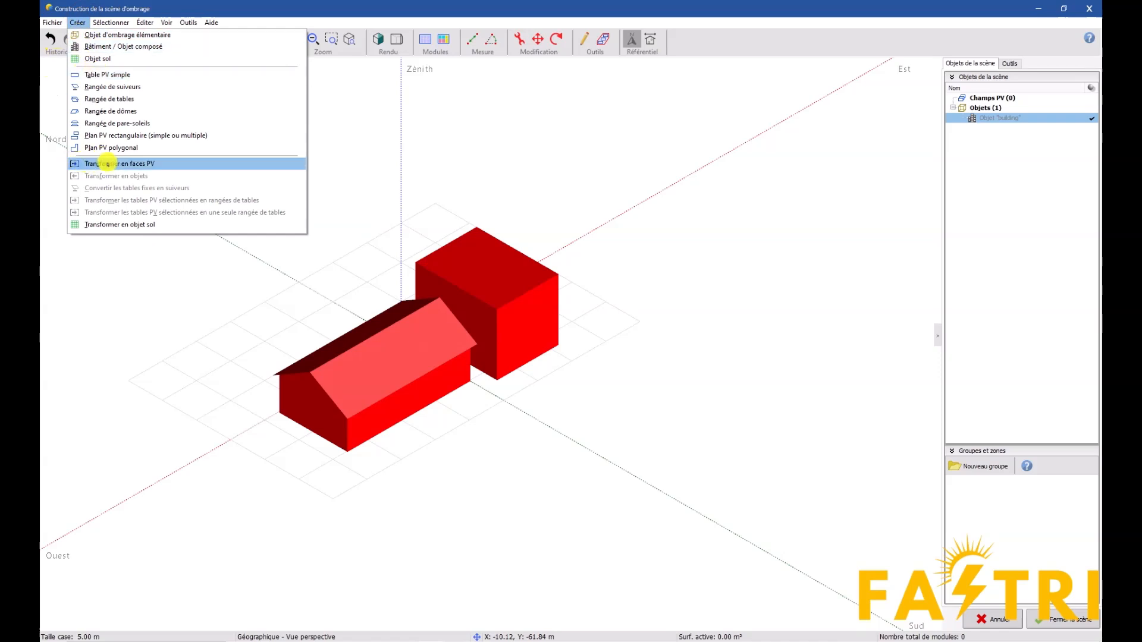
{"action": "left_click", "coordinate": [163, 165]}
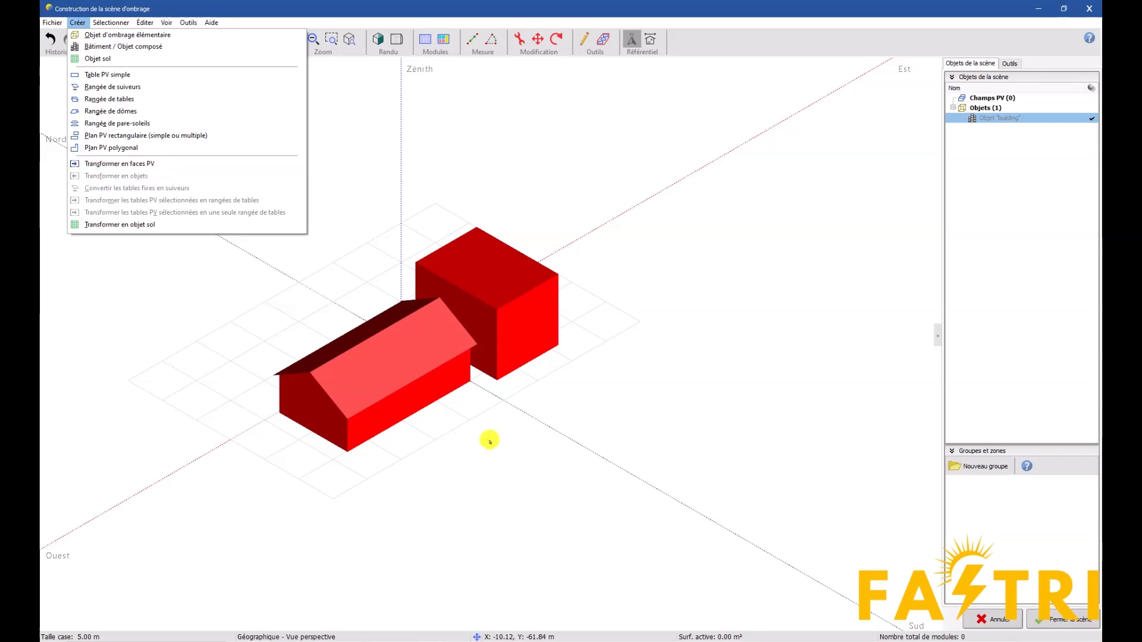
{"action": "left_click", "coordinate": [472, 417]}
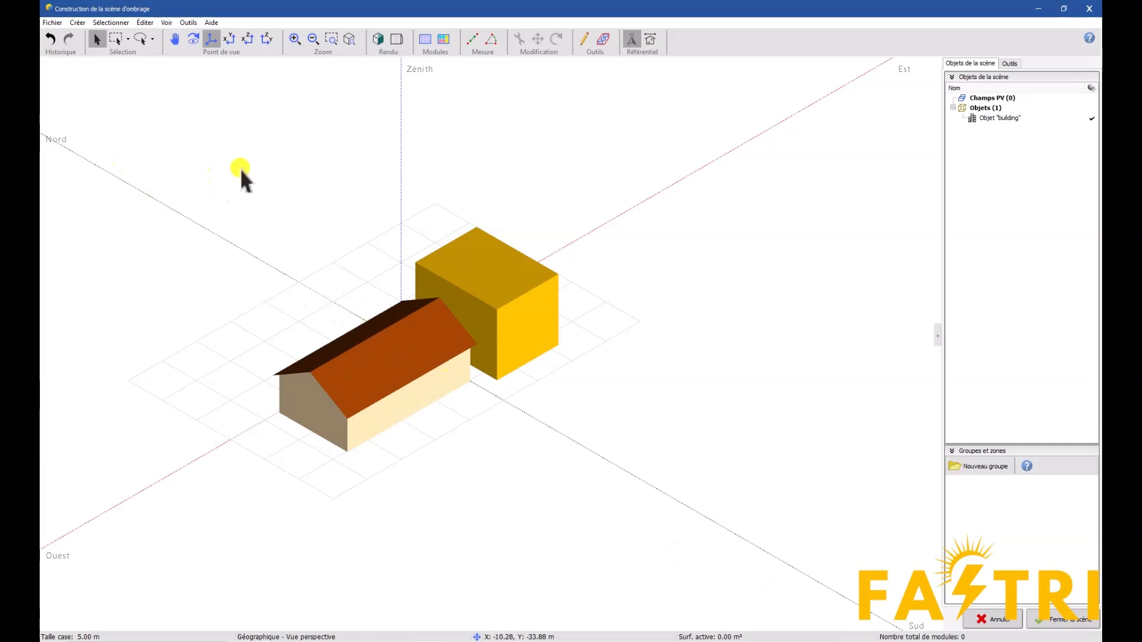
Transform the south-facing roof slope of the gabled building into a PV face
{"action": "left_click", "coordinate": [429, 365]}
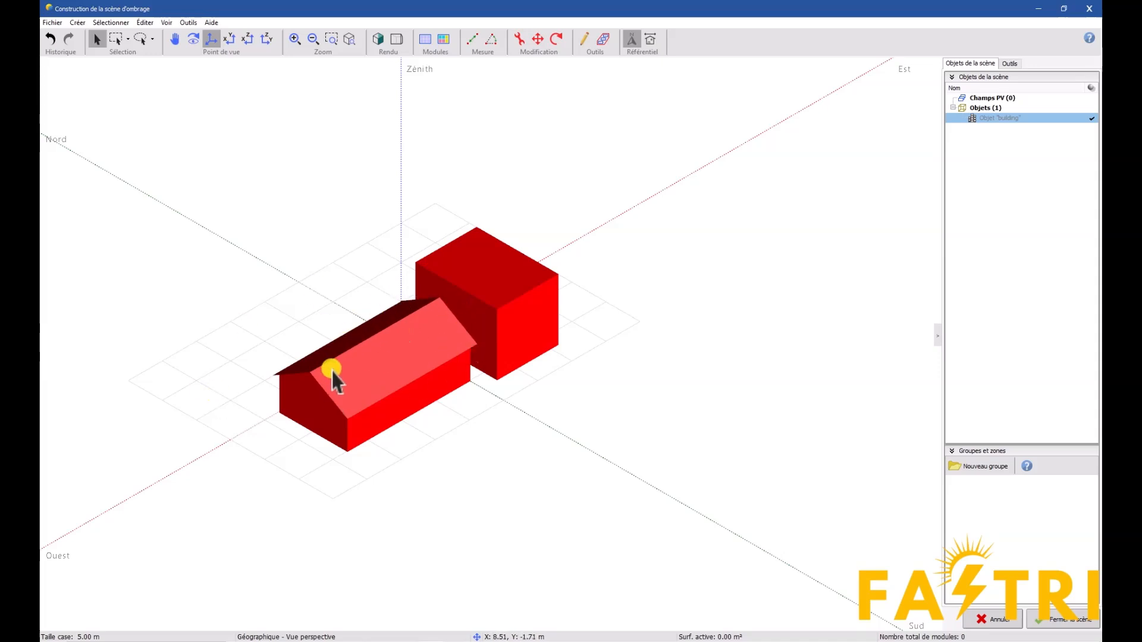
{"action": "left_click", "coordinate": [77, 22]}
{"action": "left_click", "coordinate": [107, 164]}
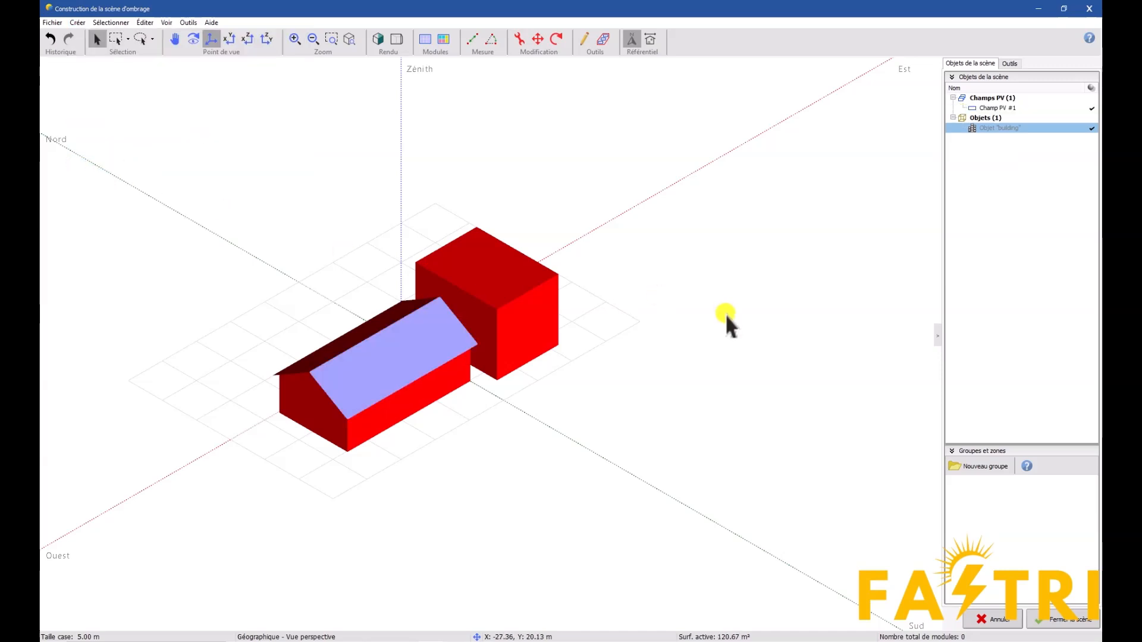
{"action": "left_click", "coordinate": [399, 357]}
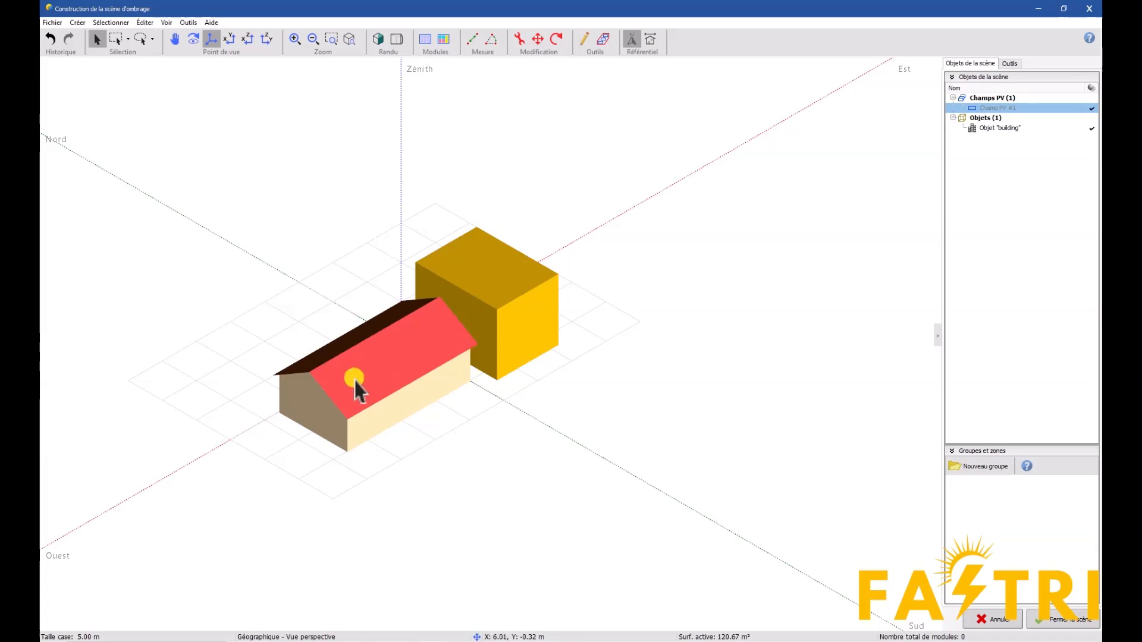
{"action": "left_click", "coordinate": [482, 411]}
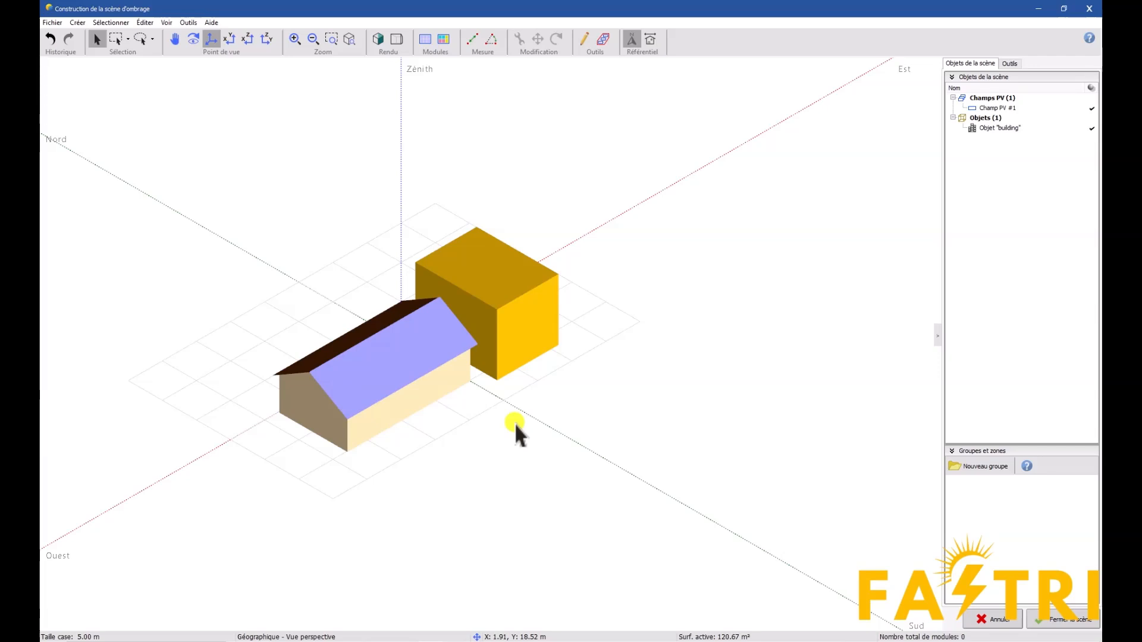
Define the roof PV table's dimensions by modules instead of by sensitive area
{"action": "left_click", "coordinate": [387, 364]}
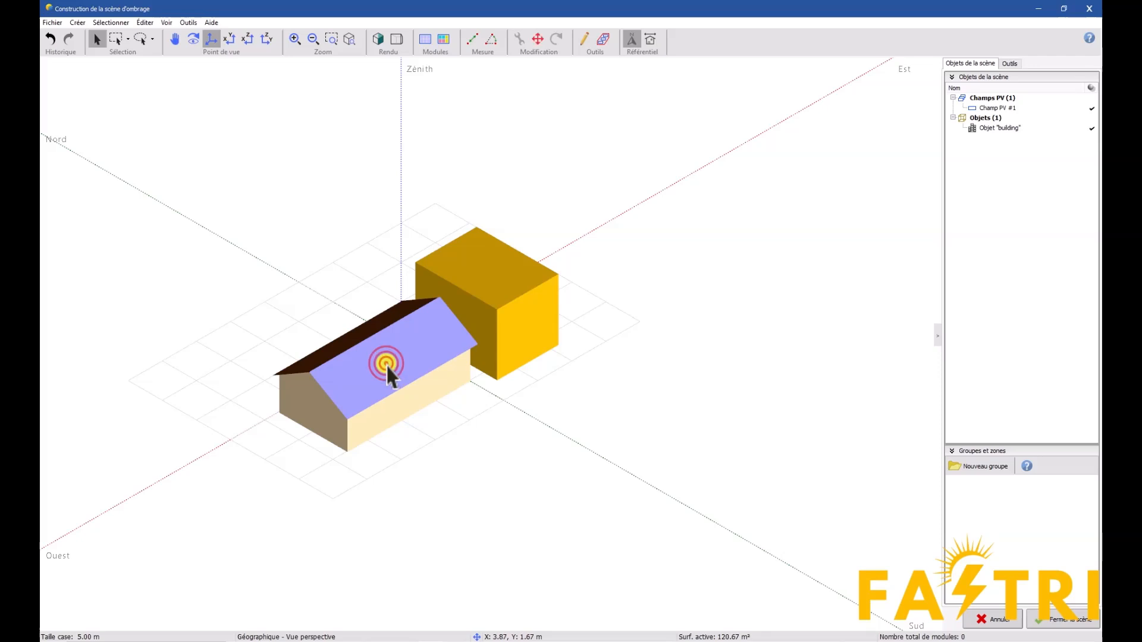
{"action": "left_click", "coordinate": [390, 370]}
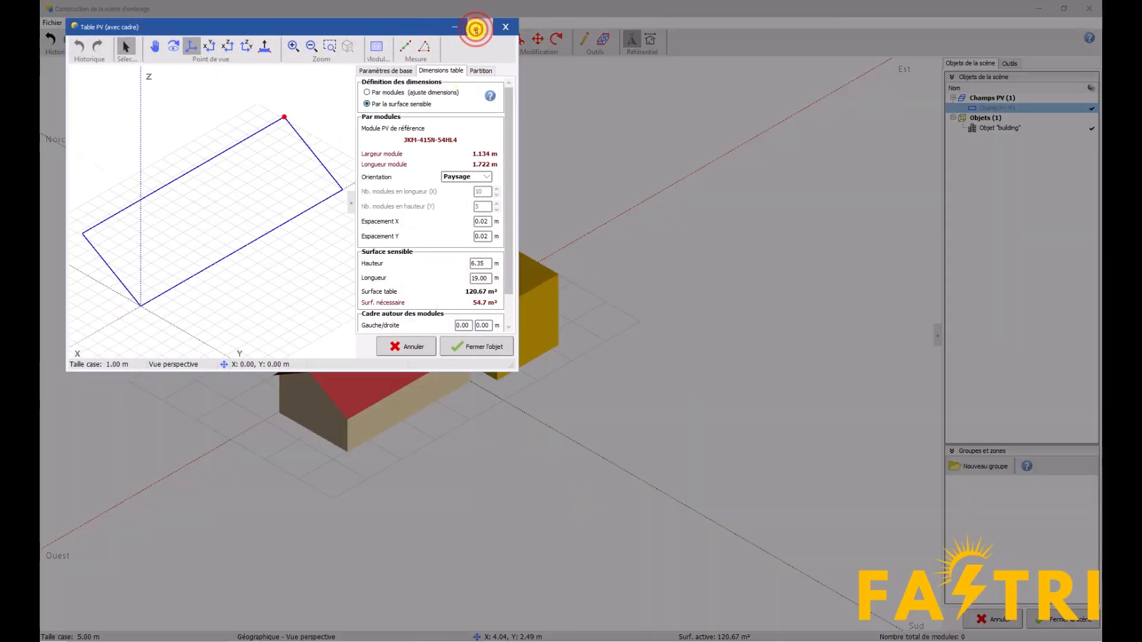
{"action": "left_click", "coordinate": [480, 26]}
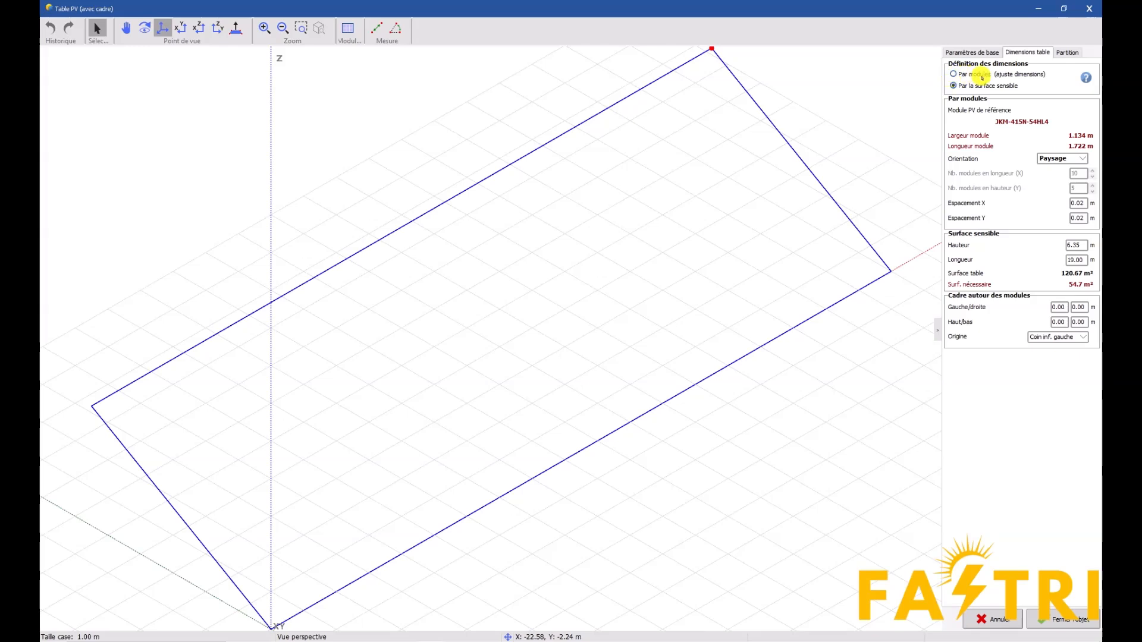
{"action": "left_click", "coordinate": [953, 74]}
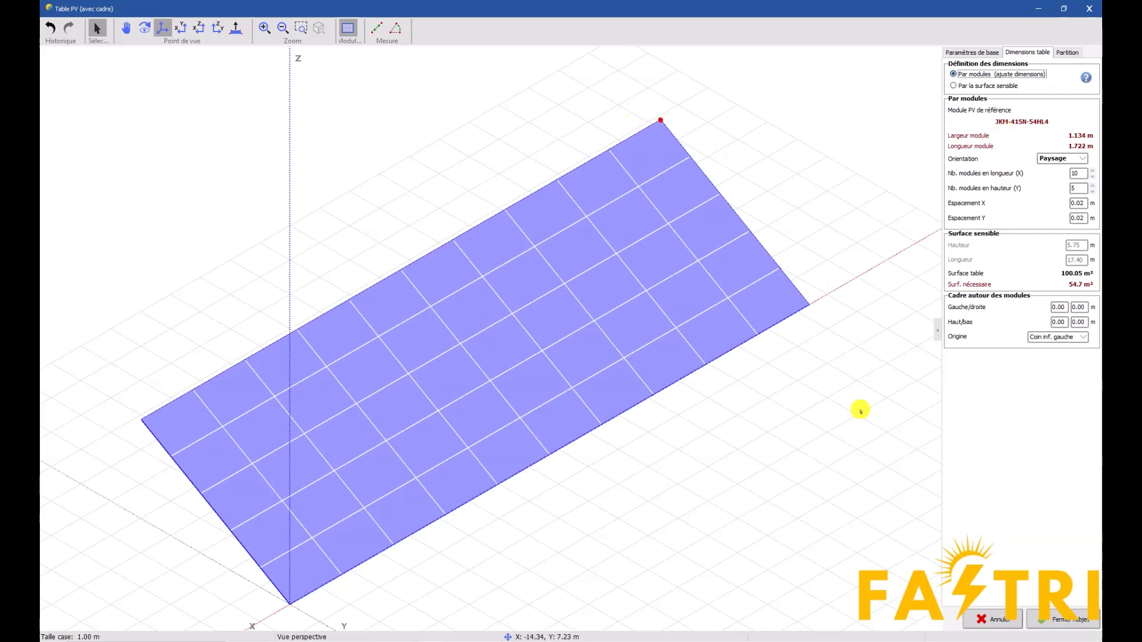
{"action": "left_click", "coordinate": [1067, 619]}
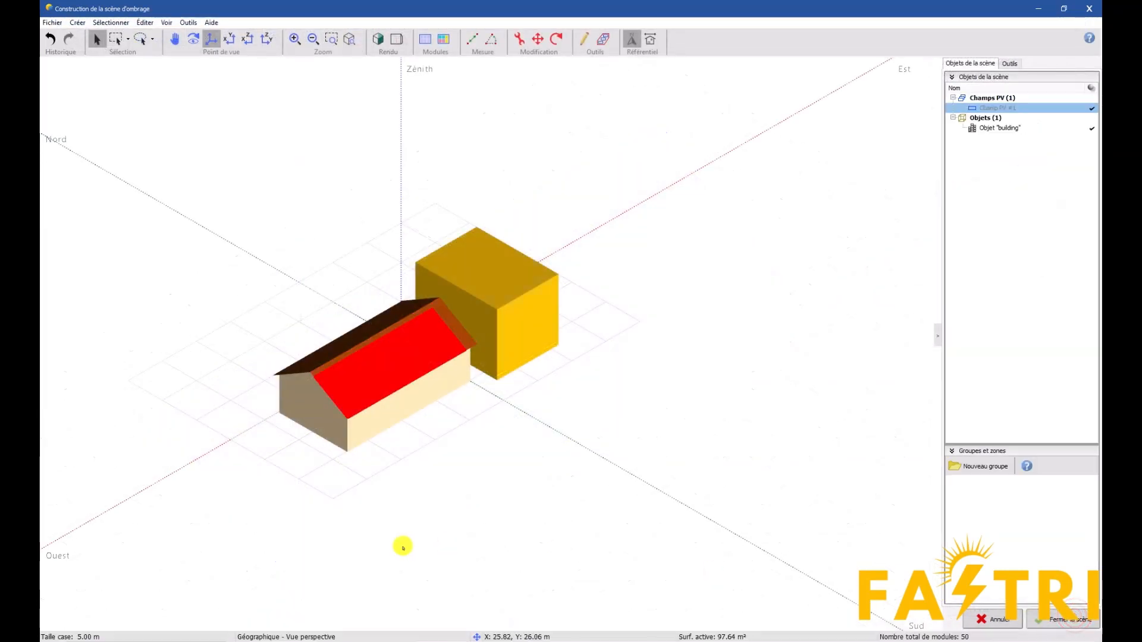
Move the PV field inward from the roof edges to about X 17.79 m, Y 10.40 m and Z 4.97 m
{"action": "left_click", "coordinate": [472, 459]}
{"action": "scroll", "coordinate": [408, 365], "scroll_direction": "up", "scroll_amount": 5}
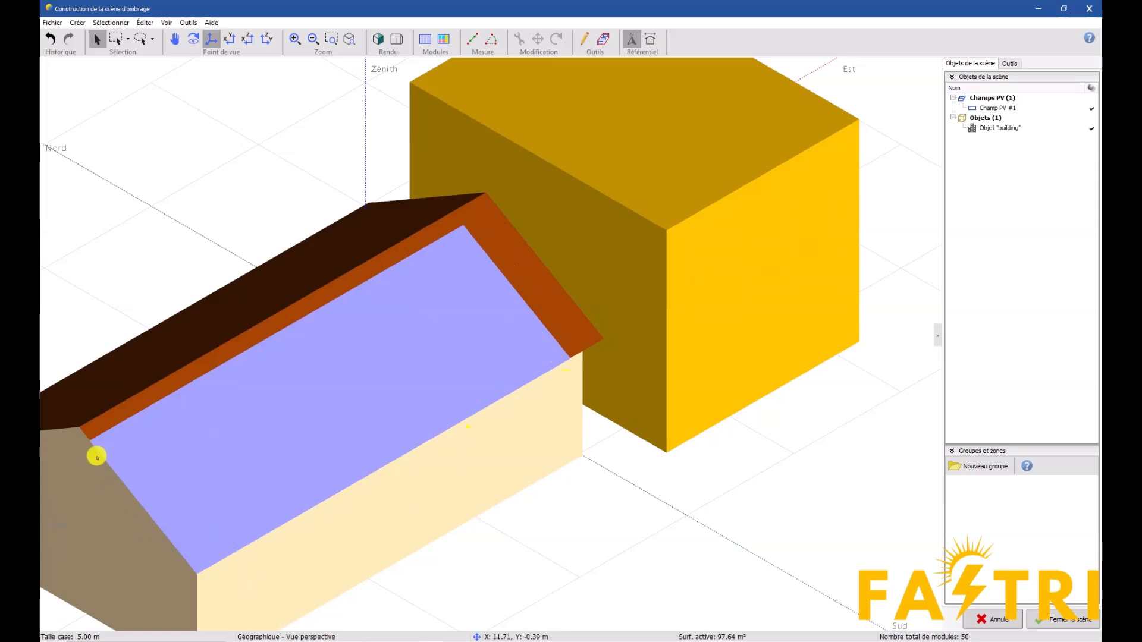
{"action": "left_click", "coordinate": [403, 317]}
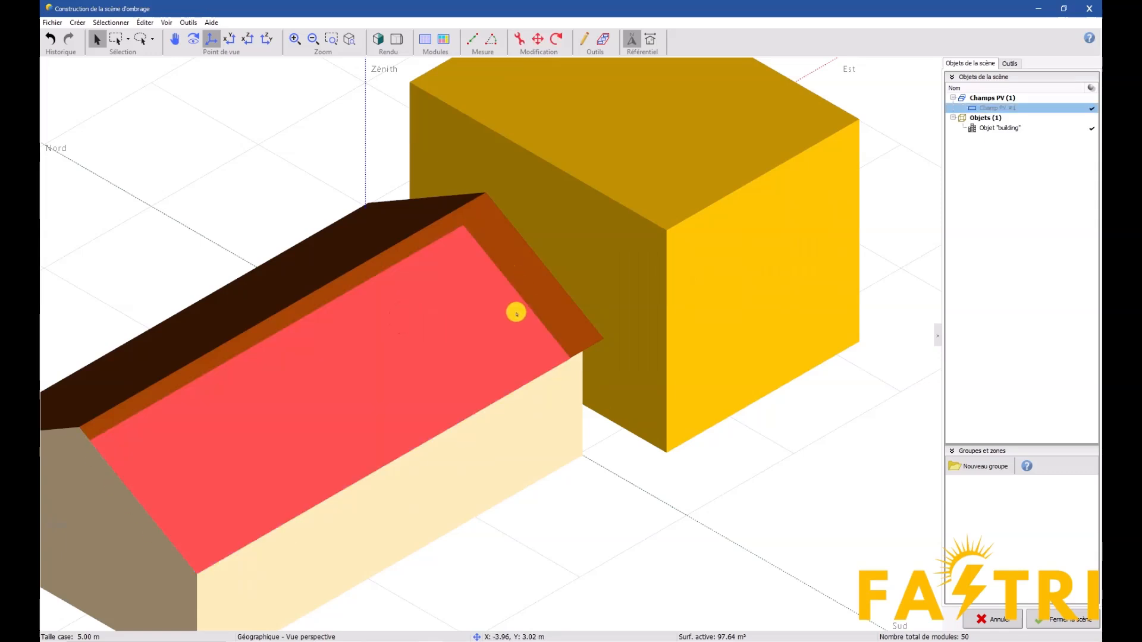
{"action": "left_click", "coordinate": [535, 40]}
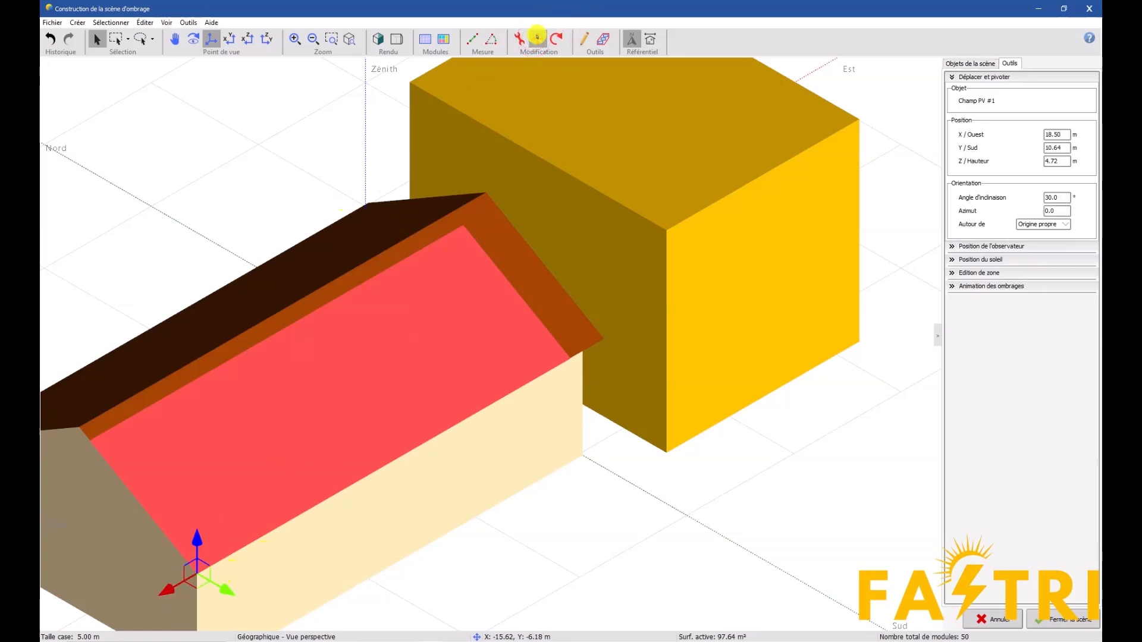
{"action": "left_click_drag", "start_coordinate": [161, 591], "coordinate": [237, 574]}
{"action": "left_click_drag", "start_coordinate": [204, 531], "coordinate": [204, 520]}
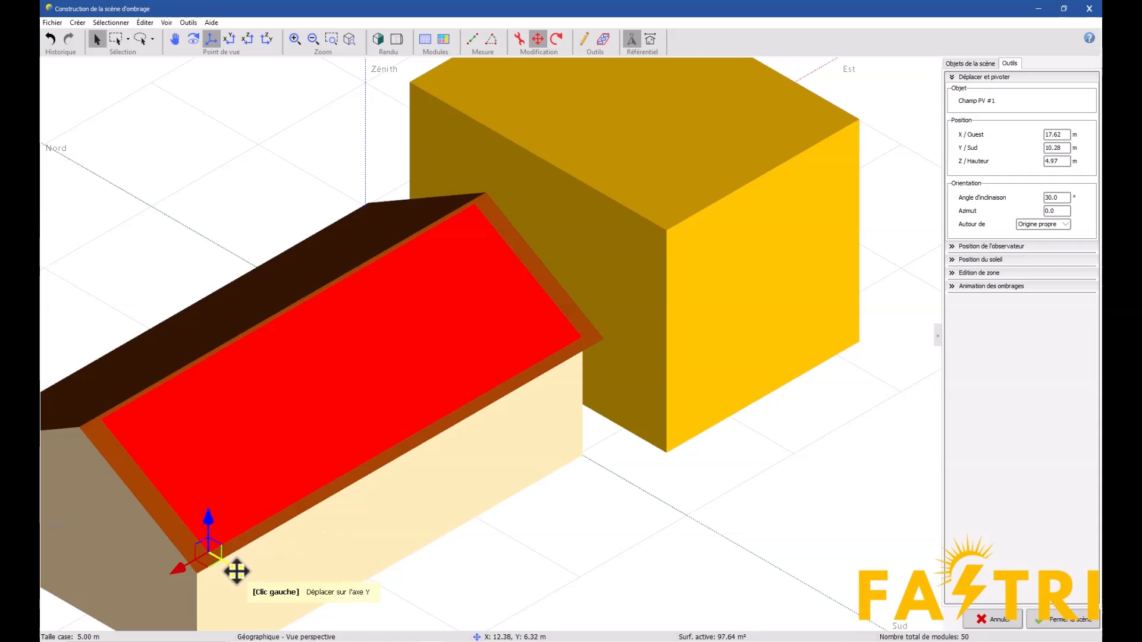
{"action": "left_click_drag", "start_coordinate": [238, 570], "coordinate": [181, 573]}
{"action": "left_click", "coordinate": [641, 488]}
{"action": "left_click", "coordinate": [524, 348]}
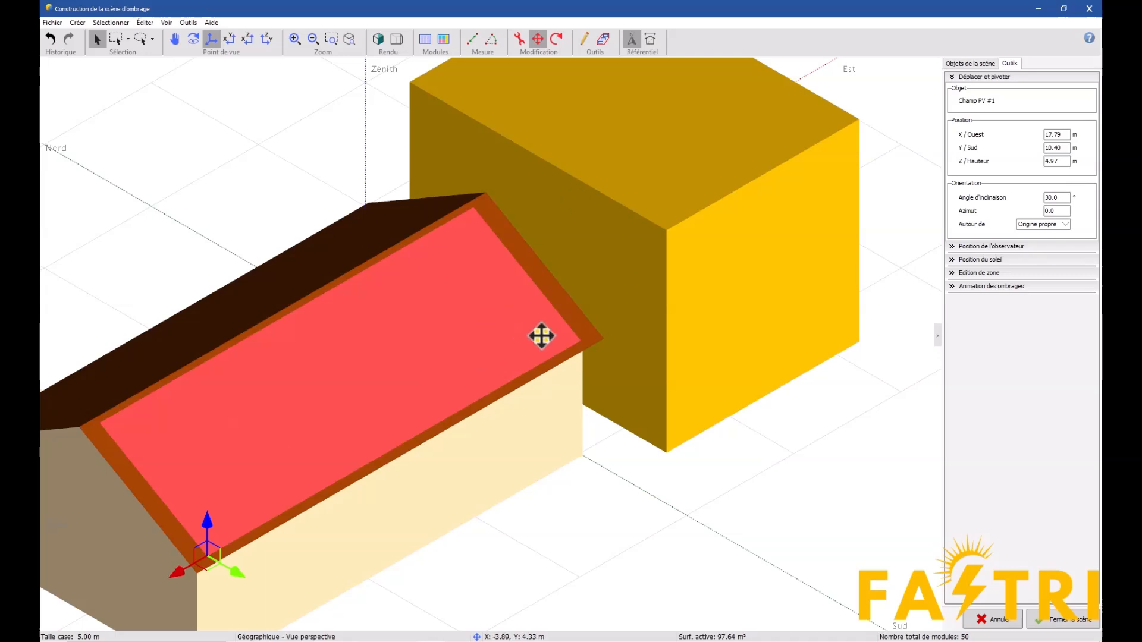
{"action": "left_click", "coordinate": [982, 622]}
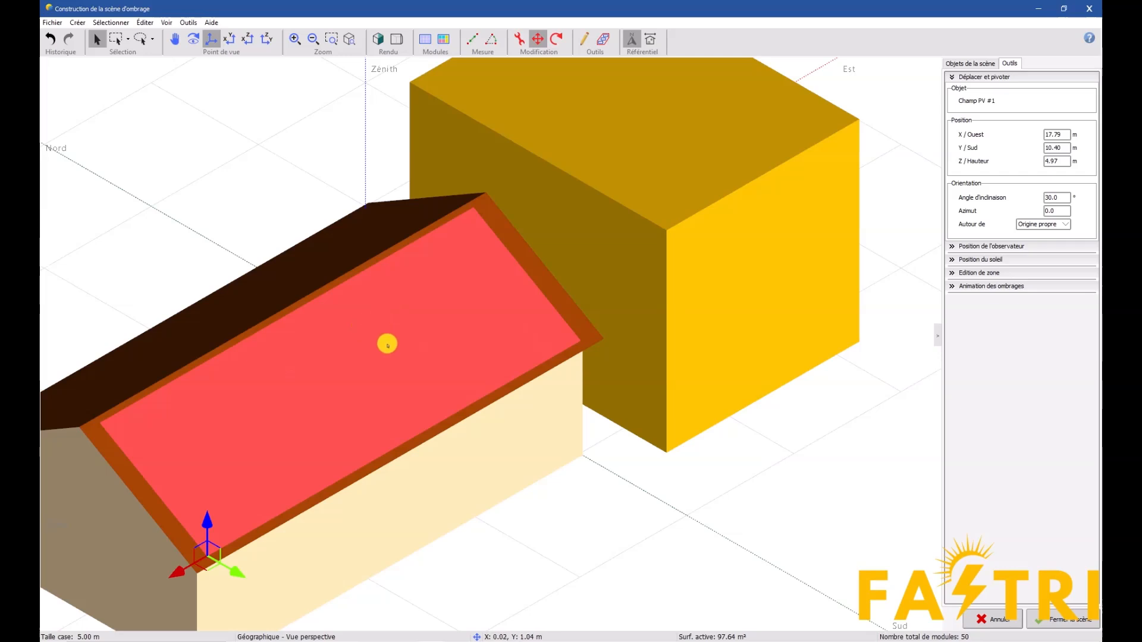
Set the PV table to 14 modules in length and 2 modules in height
{"action": "double_click", "coordinate": [387, 343]}
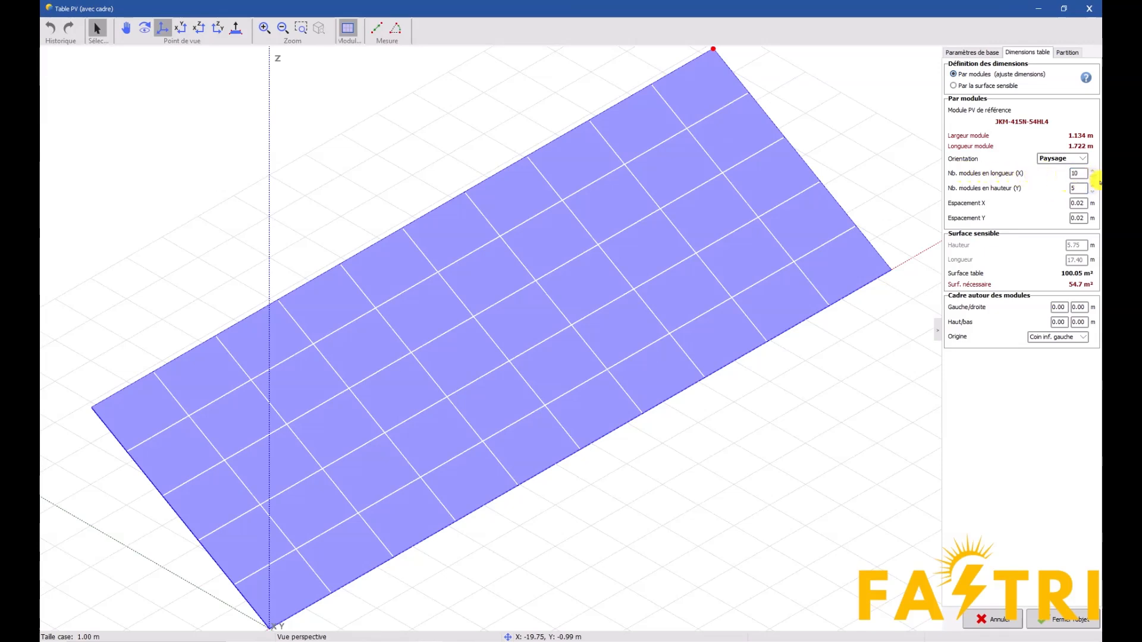
{"action": "left_click", "coordinate": [1092, 177]}
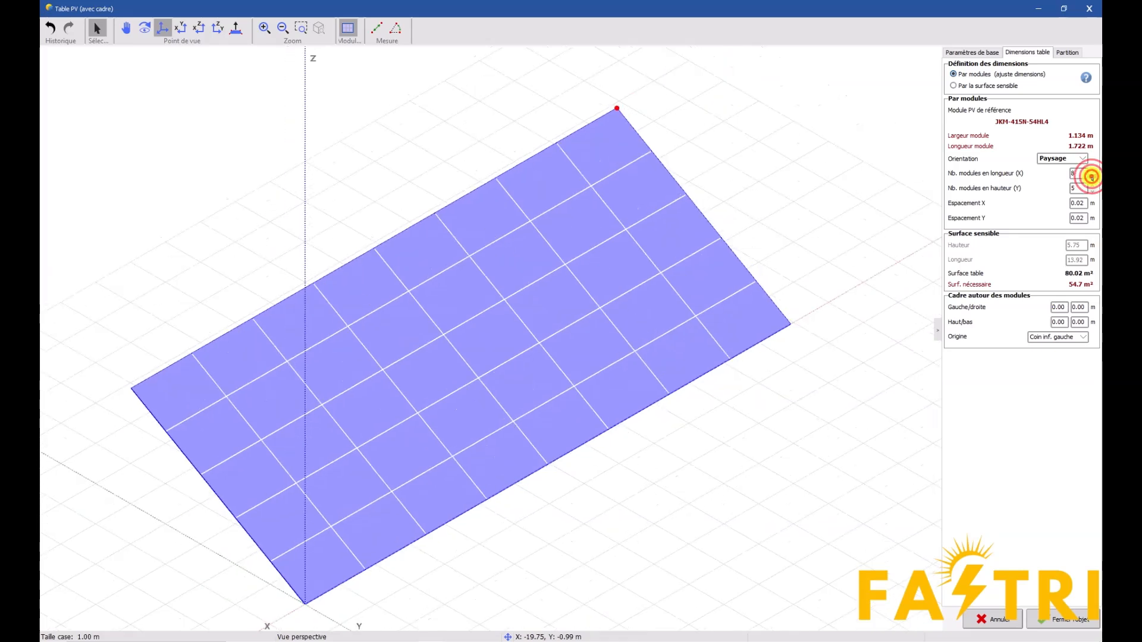
{"action": "left_click", "coordinate": [1092, 177]}
{"action": "left_click", "coordinate": [1092, 177]}
{"action": "left_click", "coordinate": [1093, 191]}
{"action": "left_click", "coordinate": [1093, 191]}
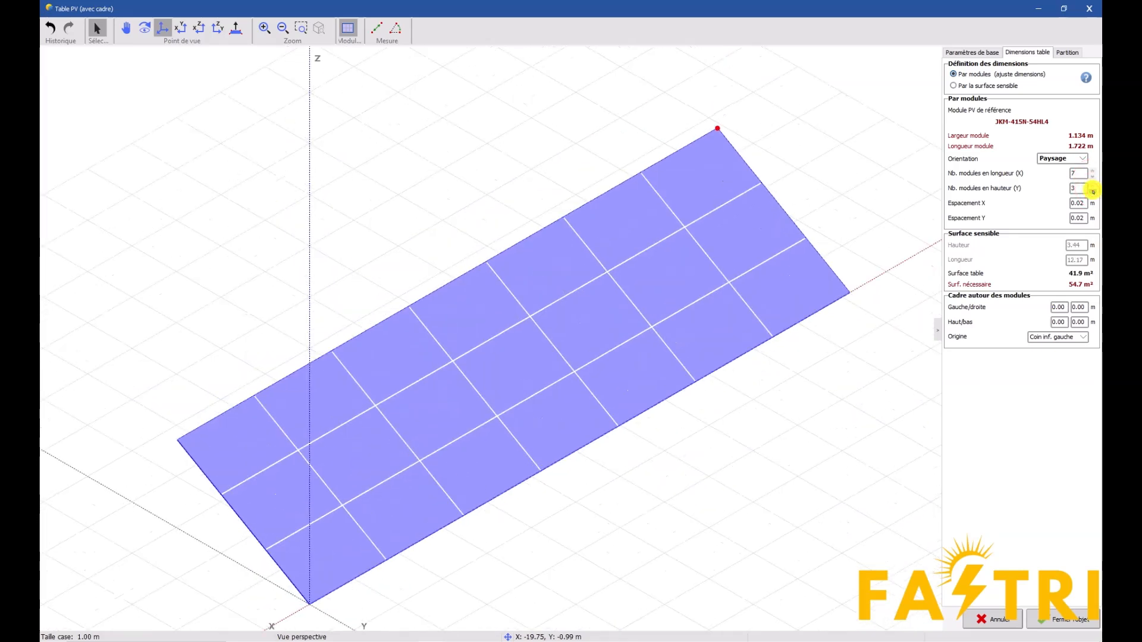
{"action": "left_click", "coordinate": [1092, 191]}
{"action": "left_click", "coordinate": [1092, 171]}
{"action": "left_click", "coordinate": [1093, 171]}
{"action": "left_click", "coordinate": [1093, 170]}
{"action": "left_click", "coordinate": [1092, 171]}
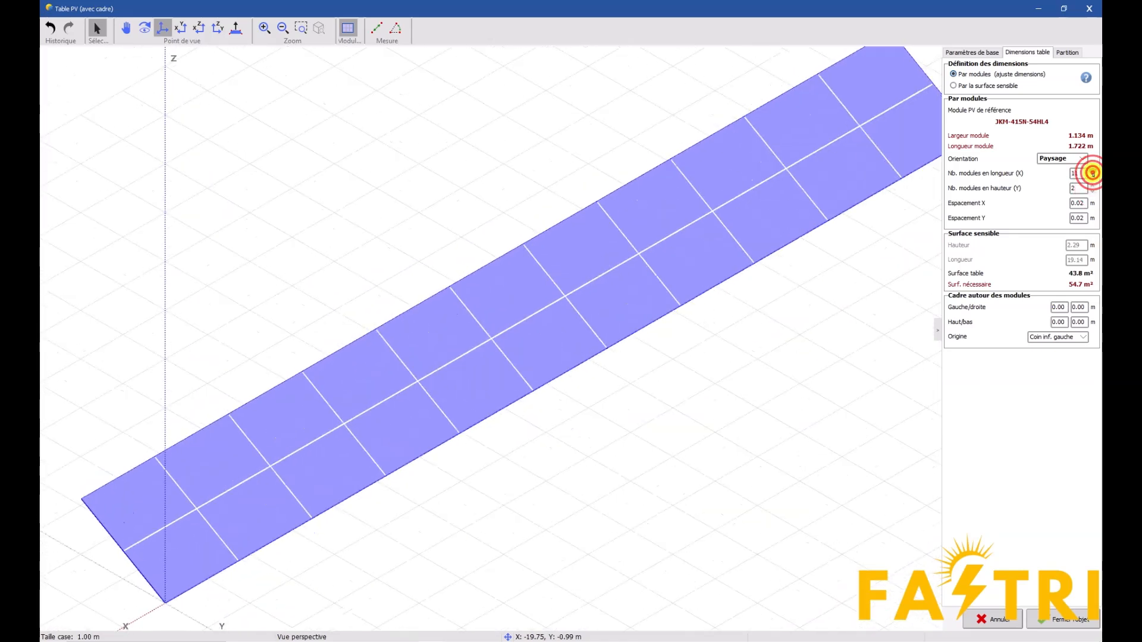
{"action": "left_click", "coordinate": [1093, 170]}
{"action": "left_click", "coordinate": [1092, 171]}
{"action": "left_click", "coordinate": [1093, 170]}
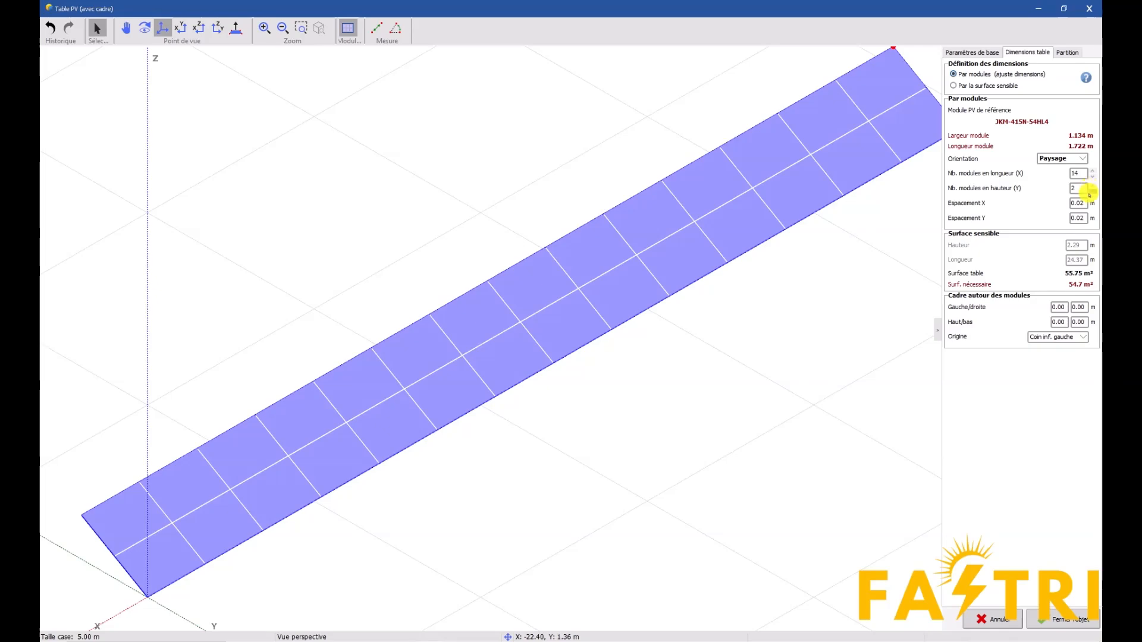
{"action": "left_click", "coordinate": [1062, 623]}
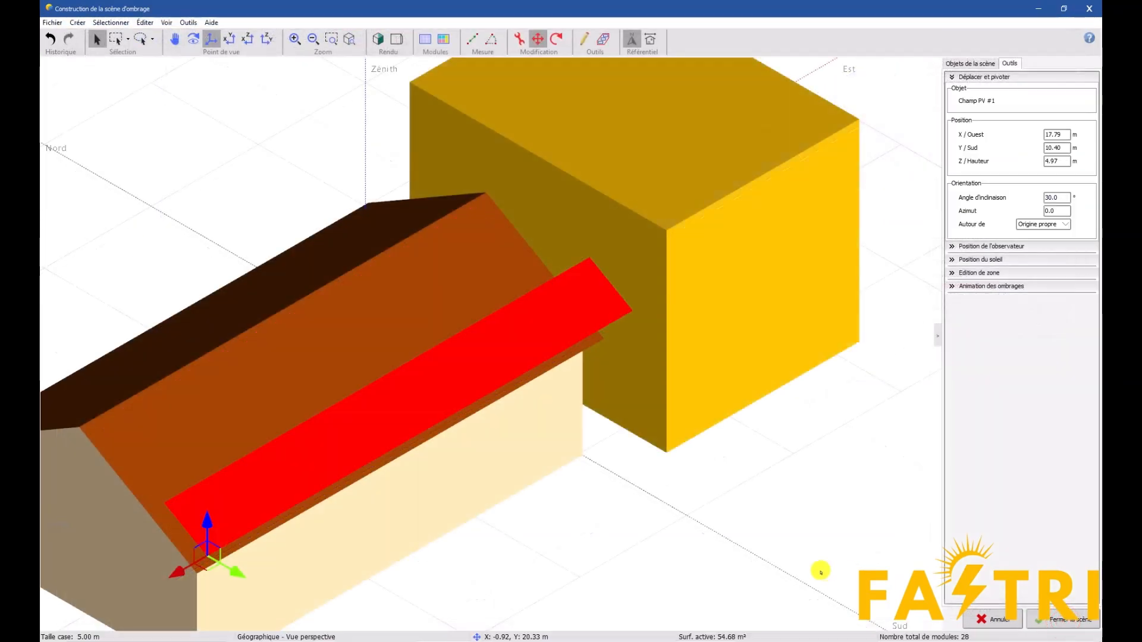
Resize the roof PV table to 7 modules in length and 4 modules in height
{"action": "left_click", "coordinate": [385, 426]}
{"action": "double_click", "coordinate": [385, 426]}
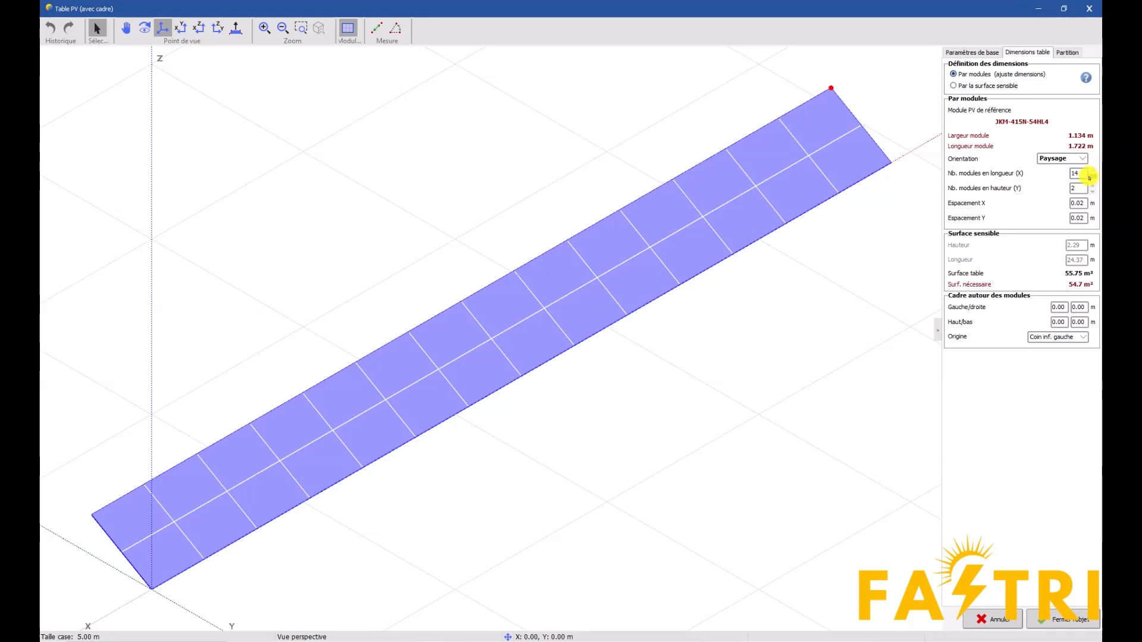
{"action": "left_click", "coordinate": [1091, 178]}
{"action": "left_click", "coordinate": [1092, 178]}
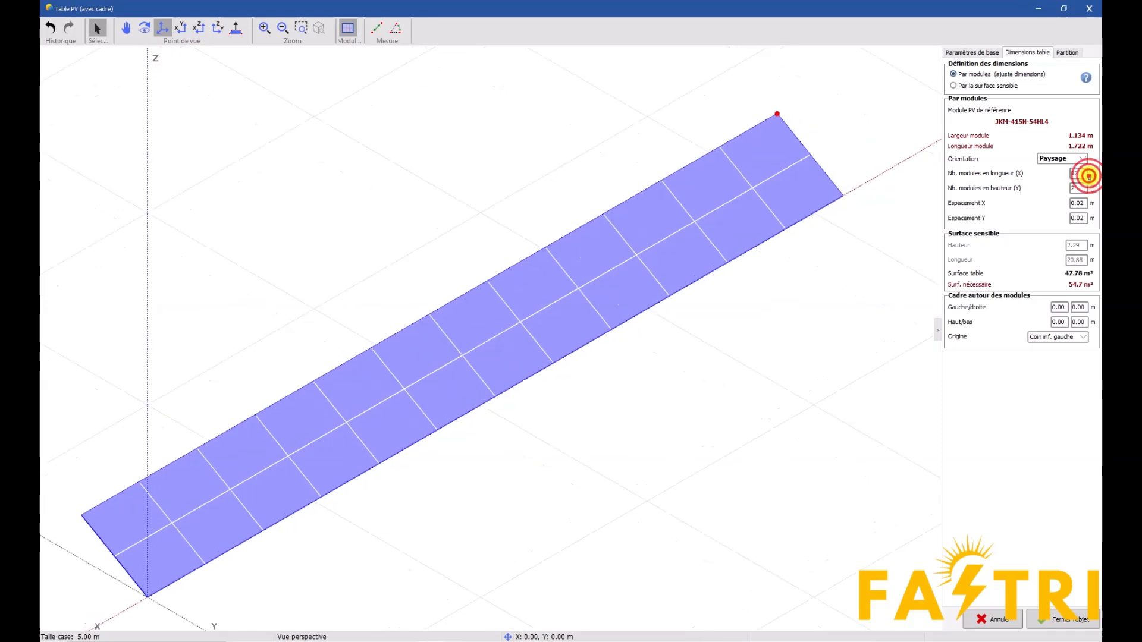
{"action": "left_click", "coordinate": [1090, 178]}
{"action": "left_click", "coordinate": [1091, 178]}
{"action": "left_click", "coordinate": [1091, 177]}
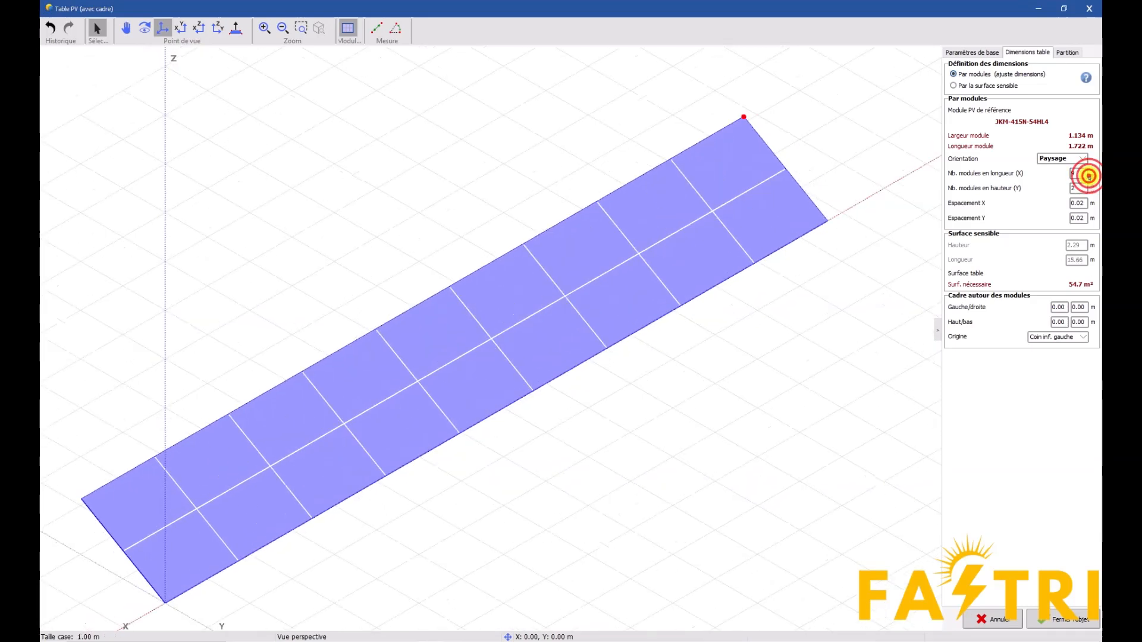
{"action": "left_click", "coordinate": [1090, 178]}
{"action": "left_click", "coordinate": [1090, 178]}
{"action": "left_click", "coordinate": [1092, 187]}
{"action": "left_click", "coordinate": [1092, 186]}
{"action": "left_click", "coordinate": [1092, 186]}
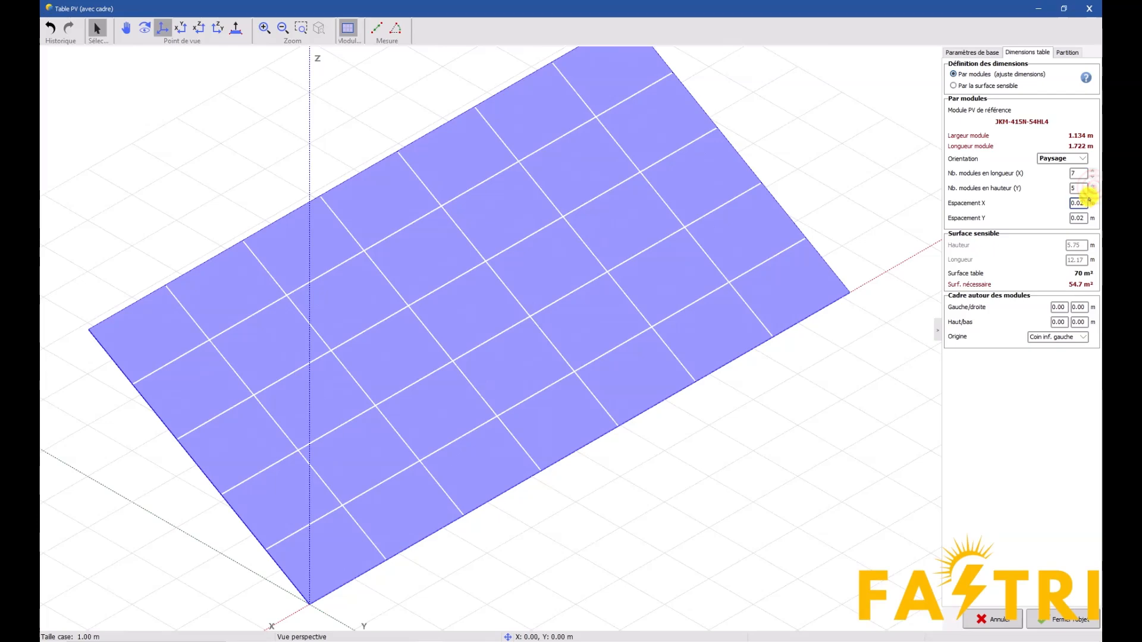
{"action": "left_click", "coordinate": [1092, 192]}
{"action": "left_click", "coordinate": [1084, 625]}
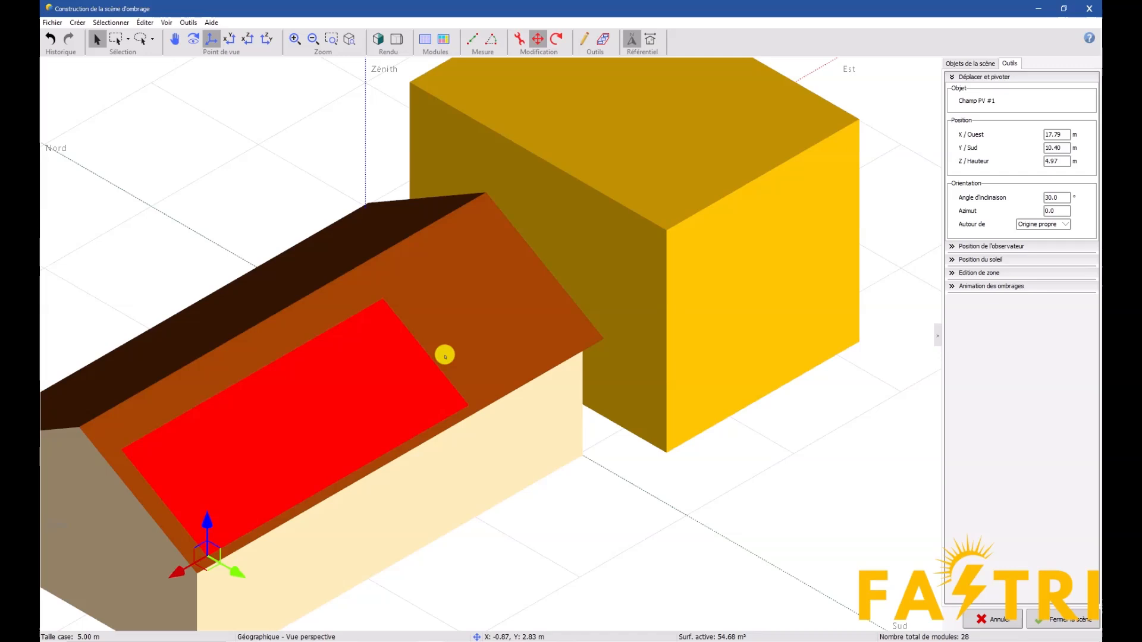
Move the PV field along the roof slope to about X 12.20 m, Y 9.99 m, Z 5.10 m and close the 3D scene
{"action": "left_click_drag", "start_coordinate": [178, 574], "coordinate": [319, 447]}
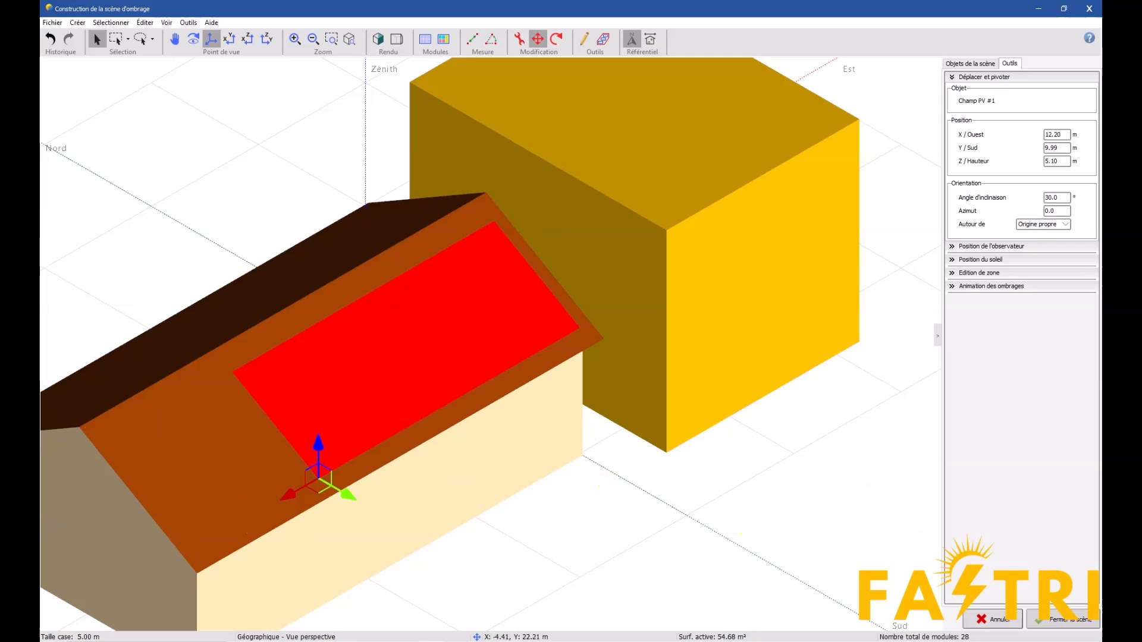
{"action": "left_click", "coordinate": [1045, 623]}
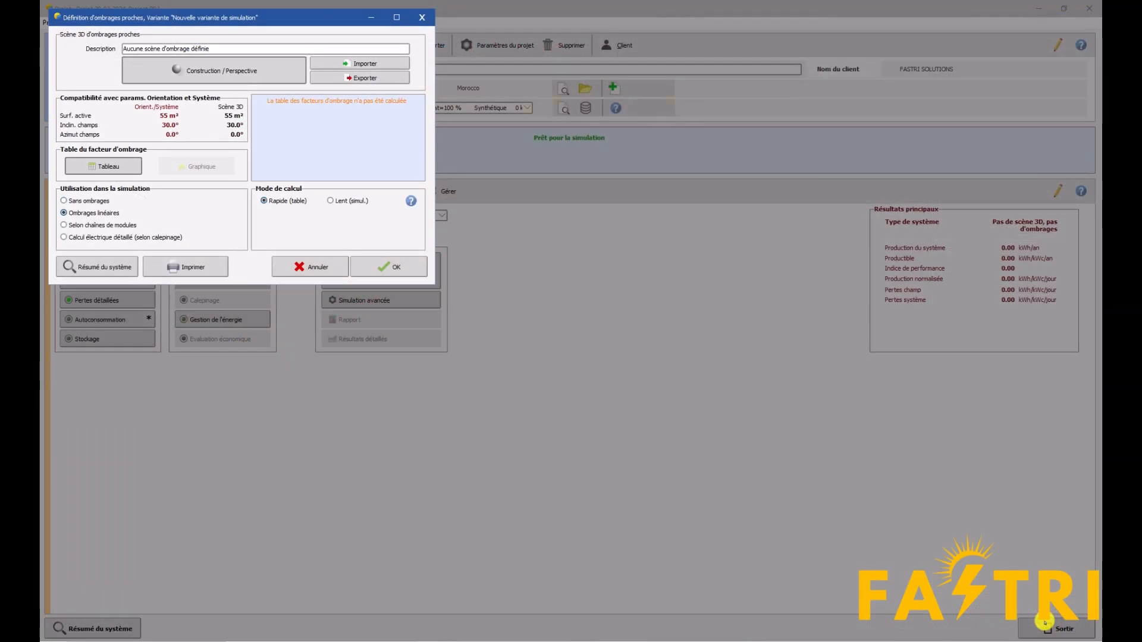
Compute the linear shading factor table and accept the near-shading definition
{"action": "left_click", "coordinate": [99, 166]}
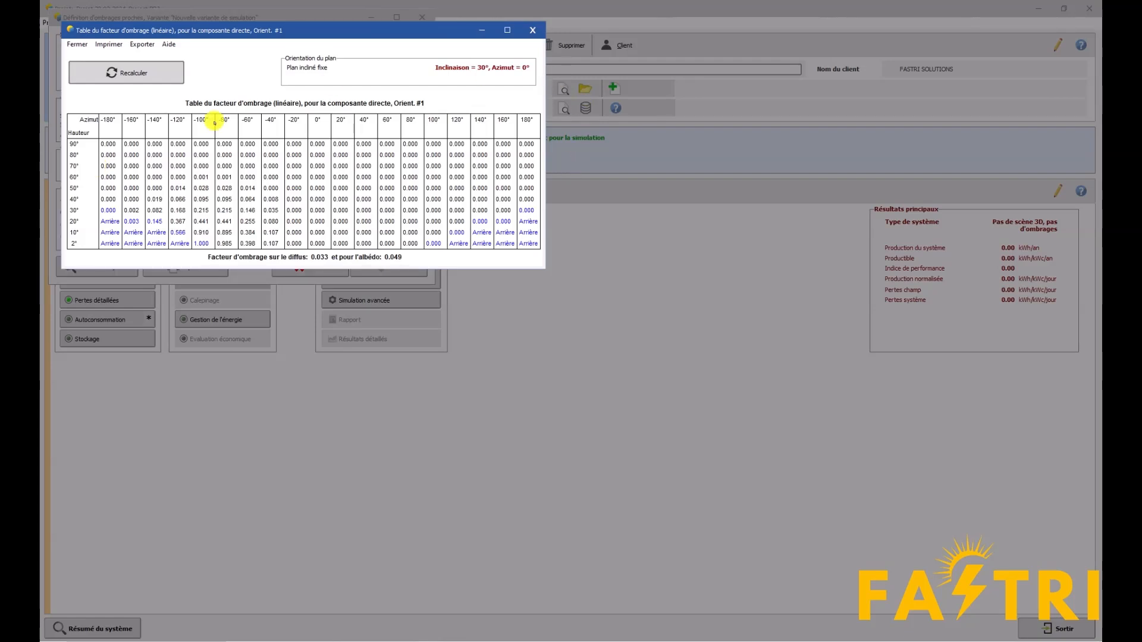
{"action": "left_click", "coordinate": [531, 30]}
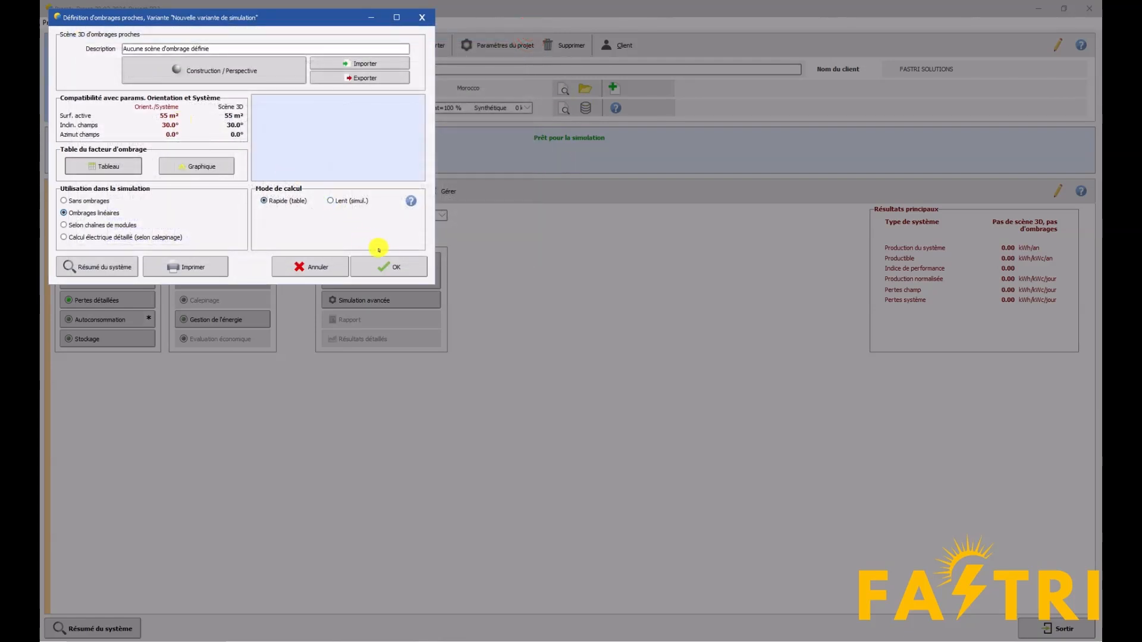
{"action": "left_click", "coordinate": [388, 267]}
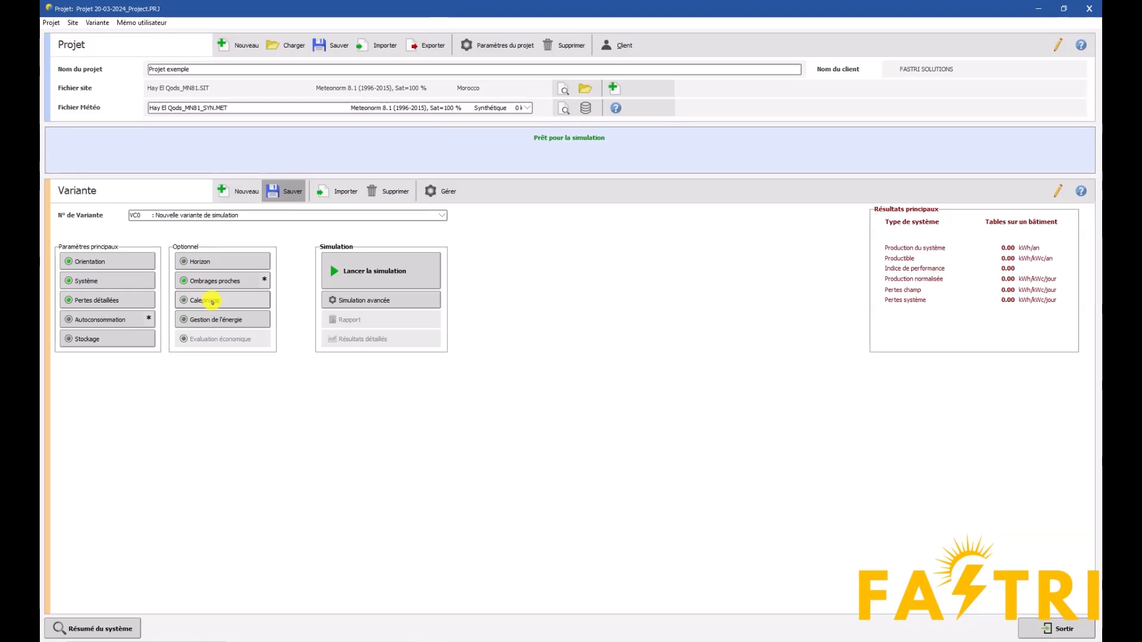
In the module layout's mechanical arrangement, remove all modules from Champ PV #1 and fill the table with modules again
{"action": "left_click", "coordinate": [212, 301]}
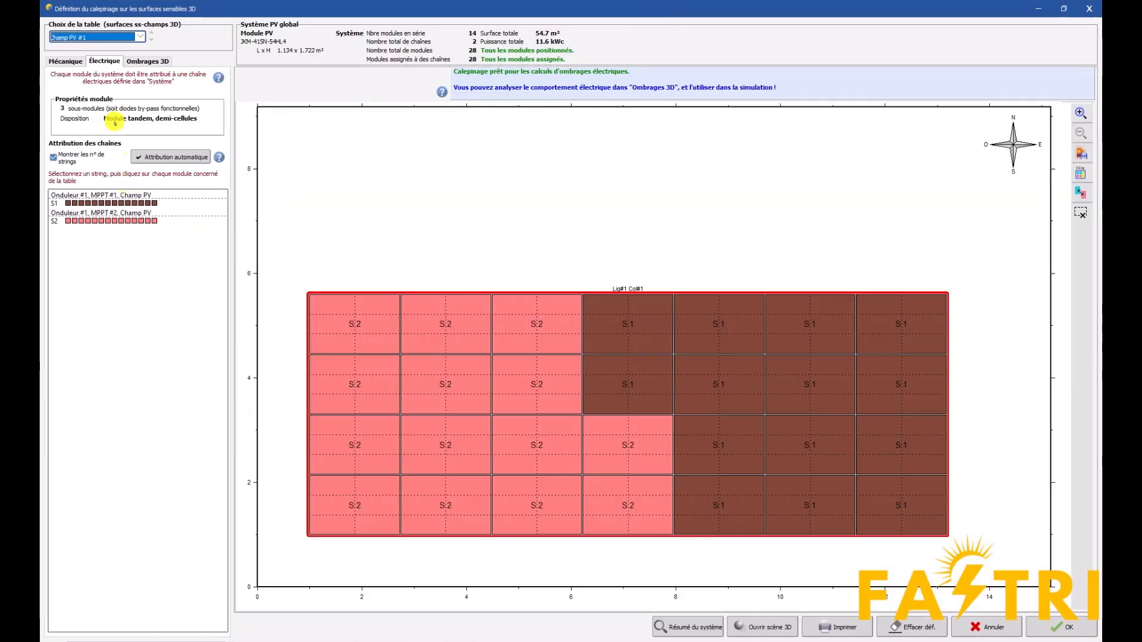
{"action": "left_click", "coordinate": [65, 61]}
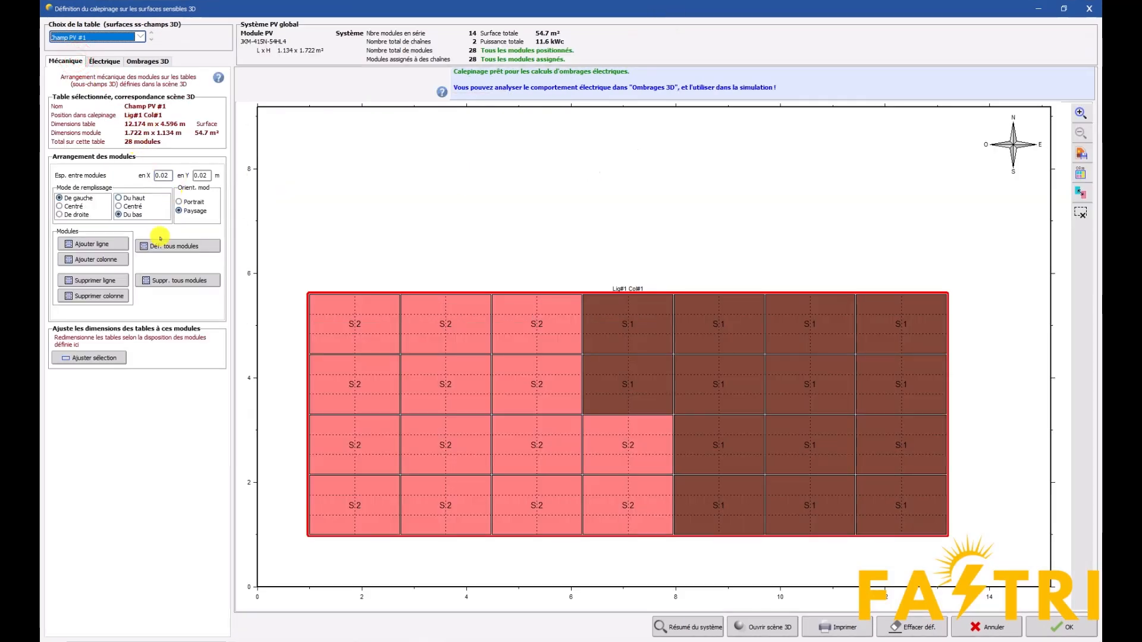
{"action": "left_click", "coordinate": [179, 280]}
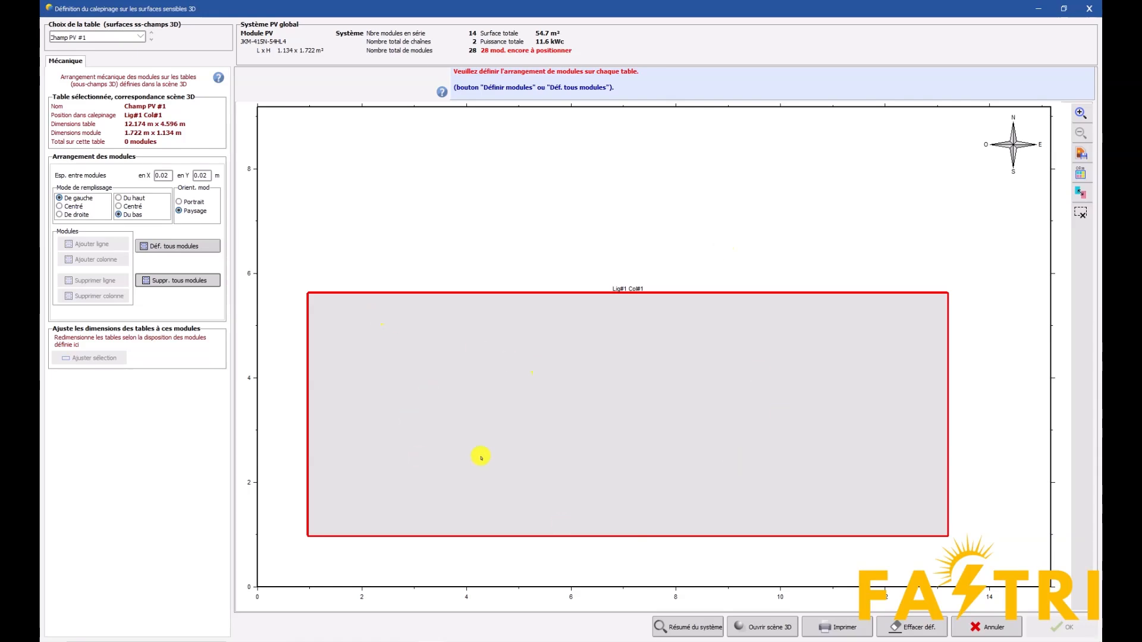
{"action": "left_click", "coordinate": [156, 247]}
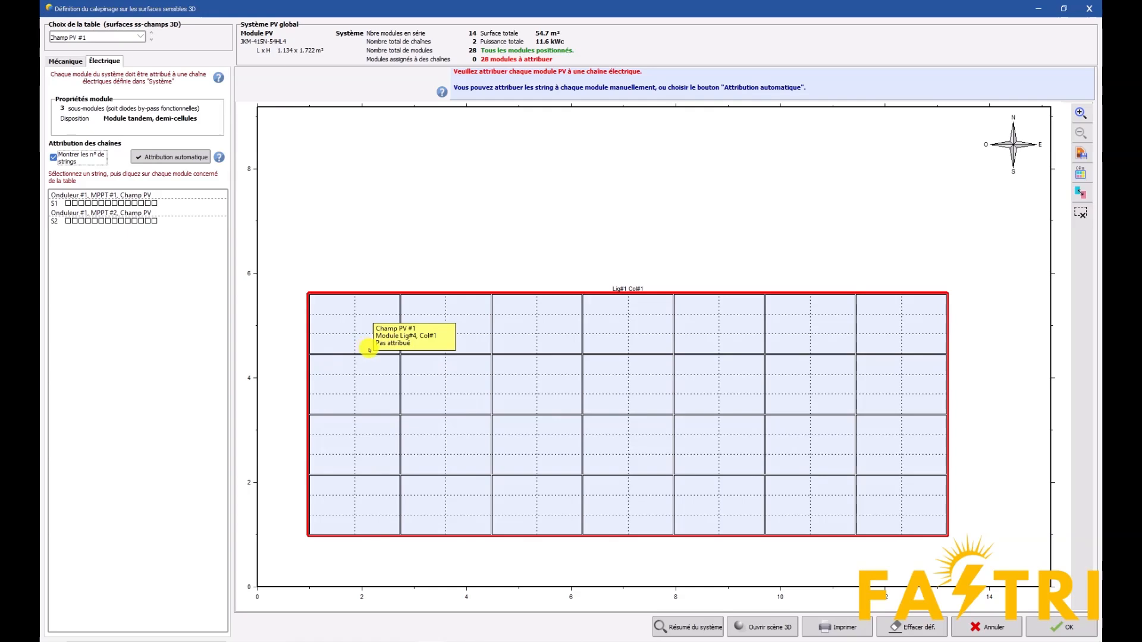
Manually assign string S1 to the 14 modules in the table's upper two rows
{"action": "left_click", "coordinate": [374, 324]}
{"action": "left_click", "coordinate": [474, 327]}
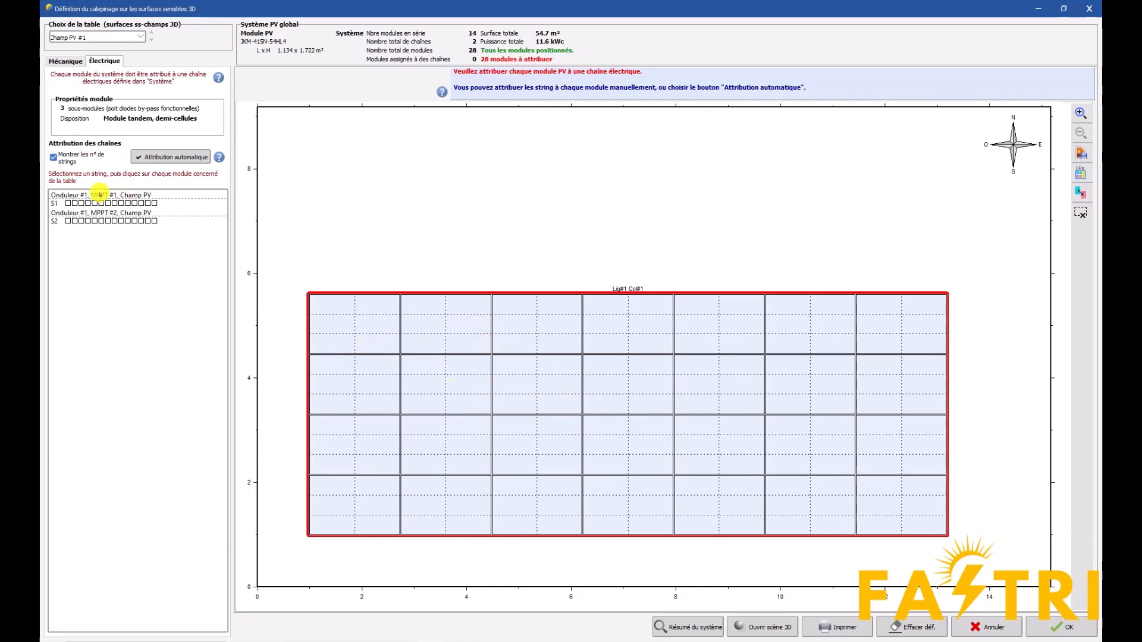
{"action": "left_click", "coordinate": [61, 203]}
{"action": "left_click", "coordinate": [375, 315]}
{"action": "left_click", "coordinate": [457, 322]}
{"action": "left_click", "coordinate": [536, 323]}
{"action": "left_click", "coordinate": [602, 327]}
{"action": "left_click", "coordinate": [732, 328]}
{"action": "left_click", "coordinate": [833, 326]}
{"action": "left_click", "coordinate": [893, 333]}
{"action": "left_click", "coordinate": [889, 389]}
{"action": "left_click", "coordinate": [776, 388]}
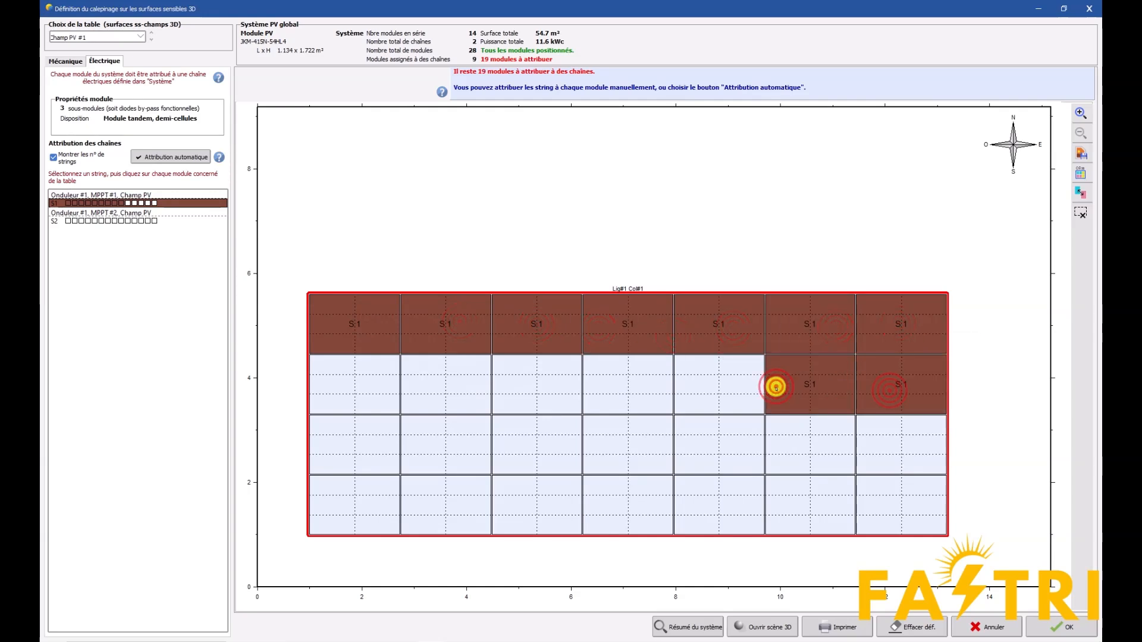
{"action": "left_click", "coordinate": [696, 385]}
{"action": "left_click", "coordinate": [625, 384]}
{"action": "left_click", "coordinate": [554, 385]}
{"action": "left_click", "coordinate": [394, 386]}
{"action": "left_click", "coordinate": [353, 392]}
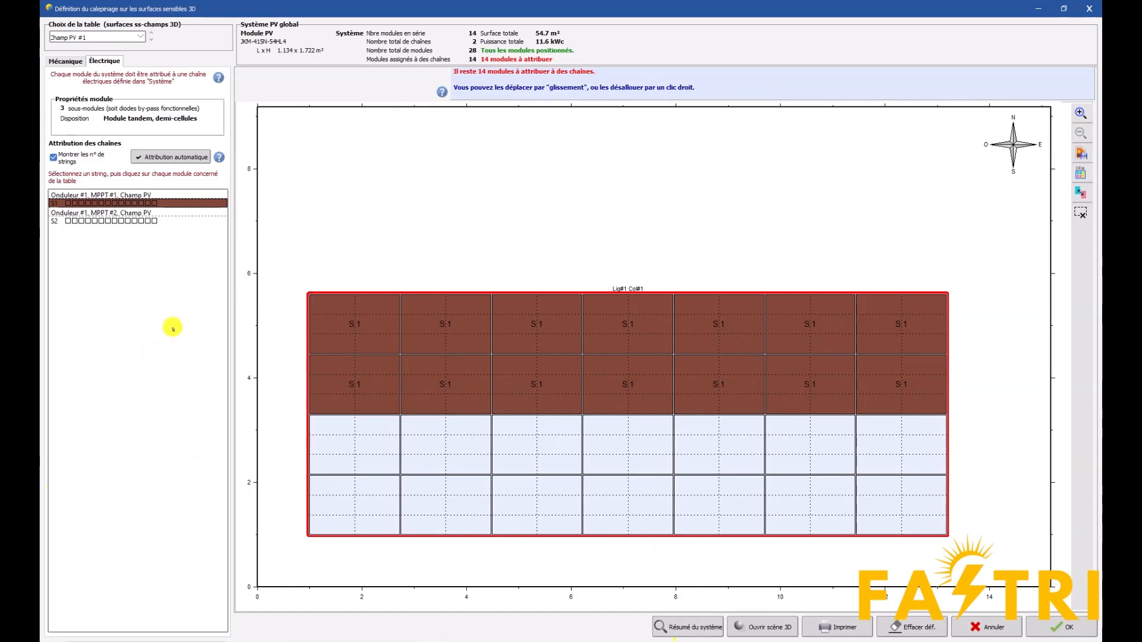
Erase all string assignments and automatically distribute both strings over the modules with the vertical filling direction
{"action": "left_click", "coordinate": [161, 157]}
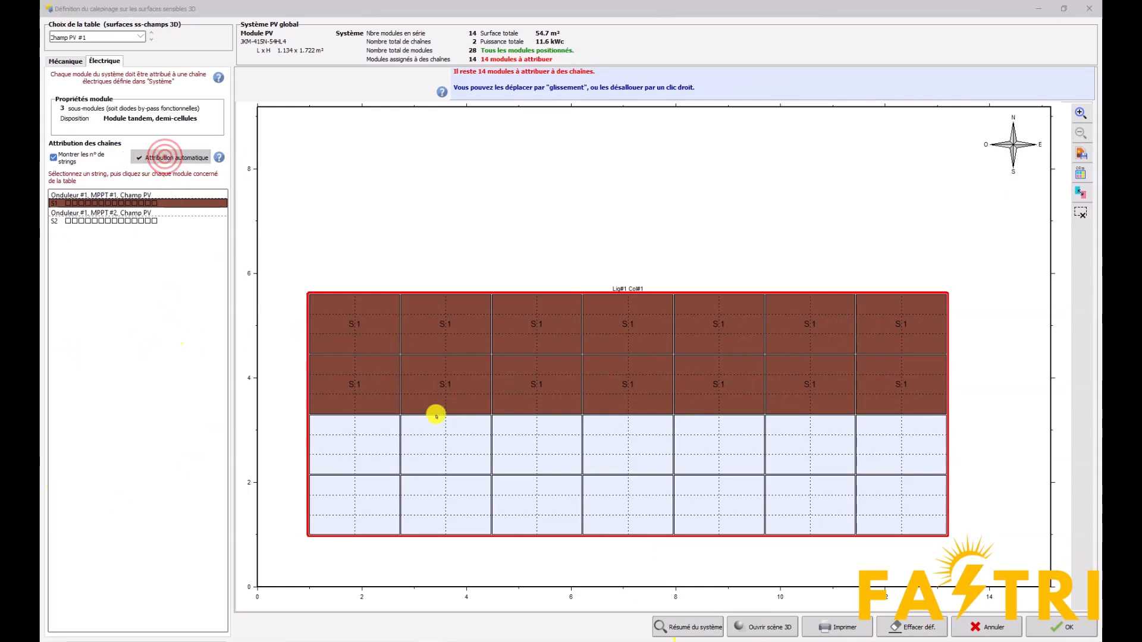
{"action": "left_click", "coordinate": [1018, 263]}
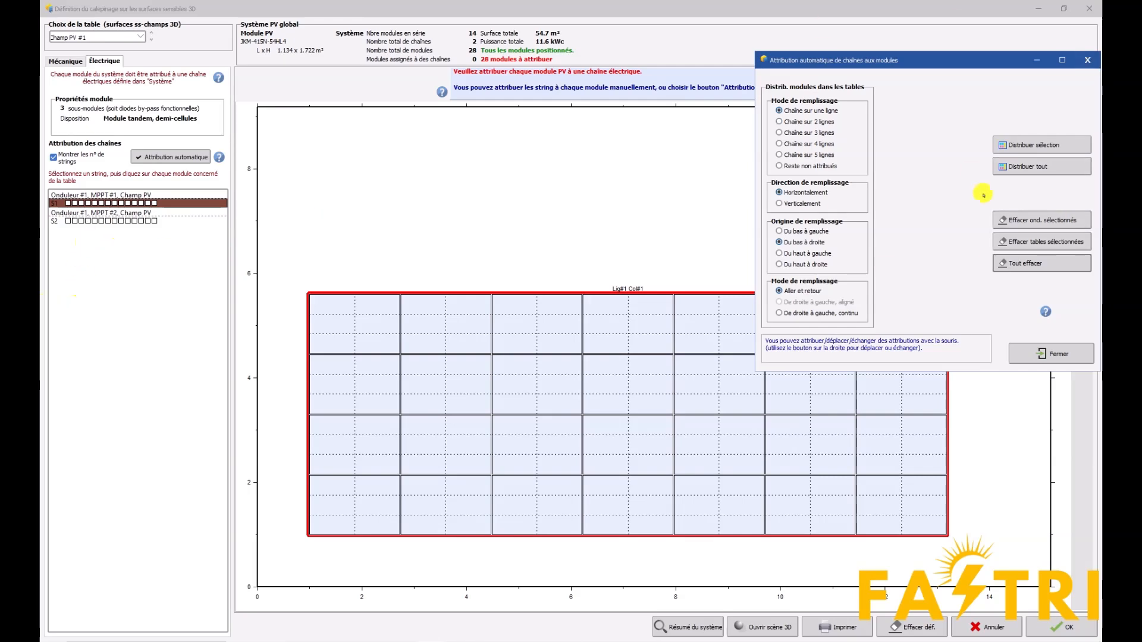
{"action": "left_click_drag", "start_coordinate": [865, 60], "coordinate": [831, 65]}
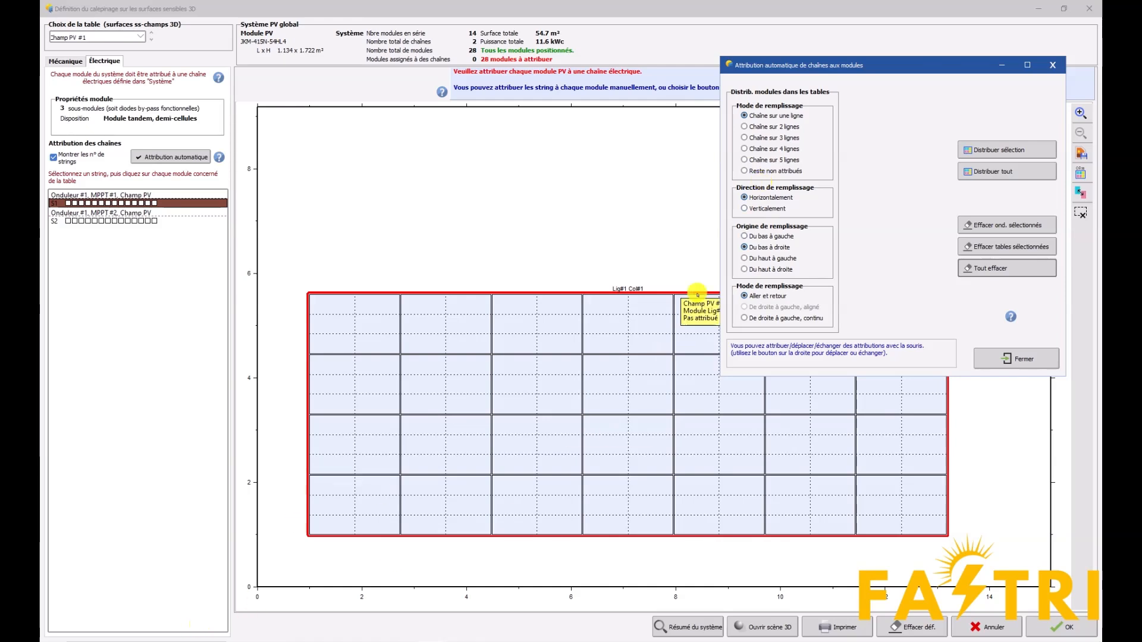
{"action": "left_click", "coordinate": [744, 209]}
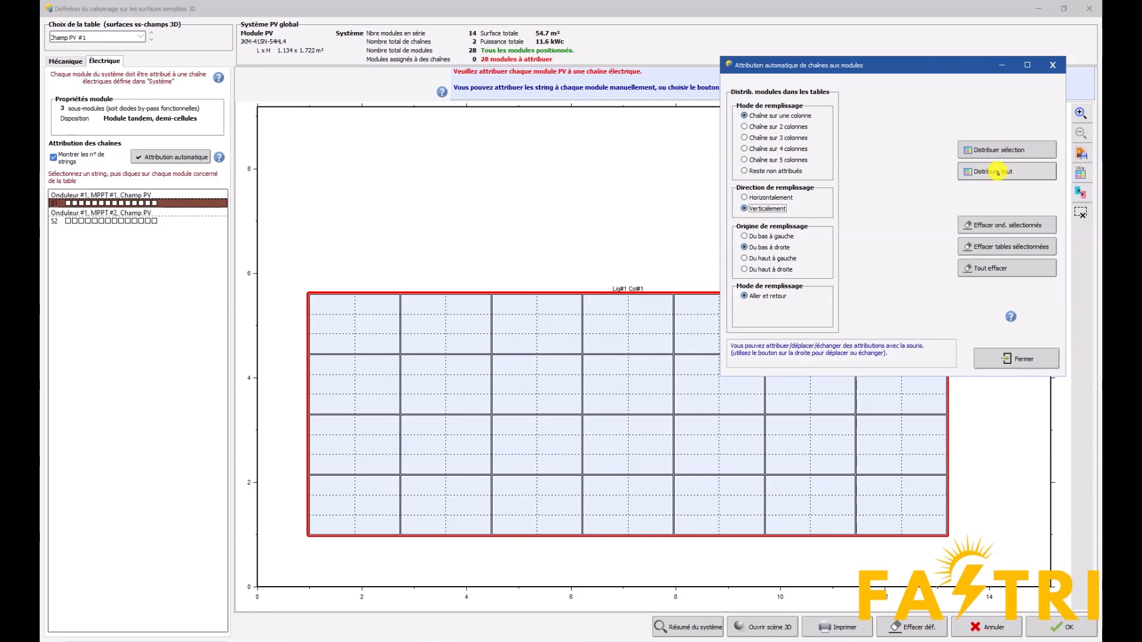
{"action": "left_click", "coordinate": [992, 171]}
{"action": "left_click_drag", "start_coordinate": [883, 70], "coordinate": [621, 82]}
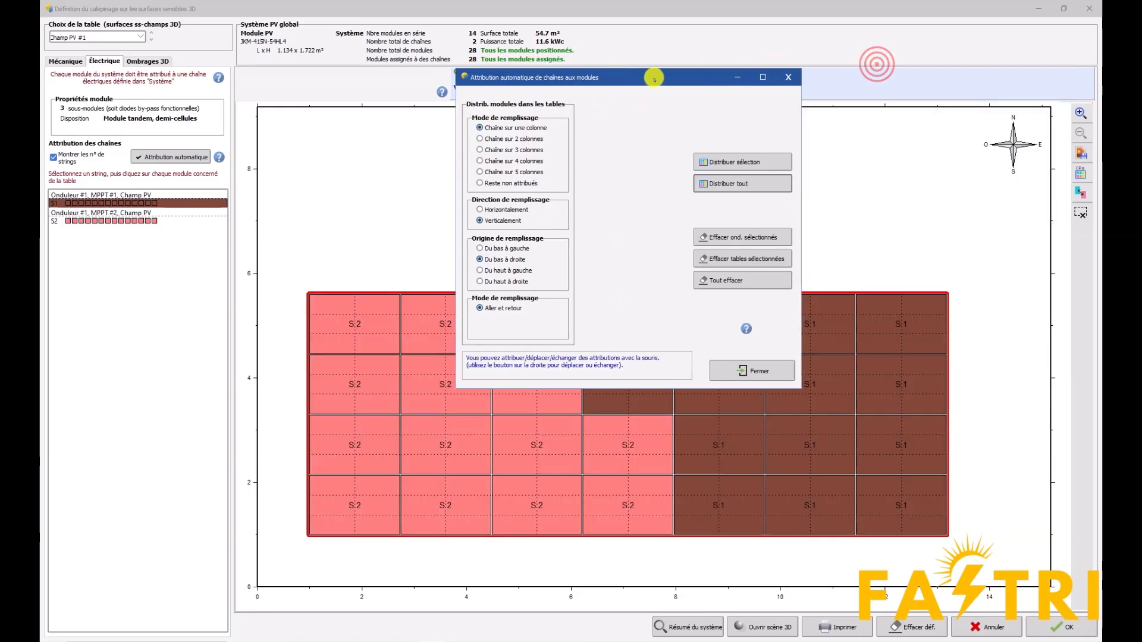
{"action": "left_click", "coordinate": [788, 78]}
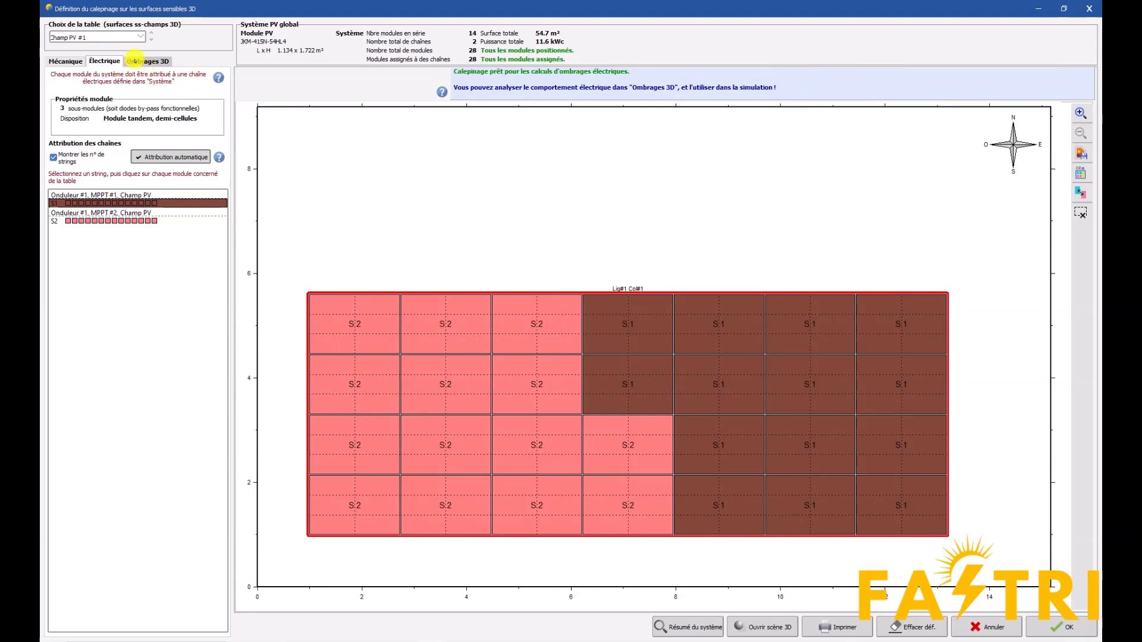
Calculate the 3D shading animation on the module layout for 20/12/2011
{"action": "left_click", "coordinate": [136, 61]}
{"action": "left_click", "coordinate": [144, 108]}
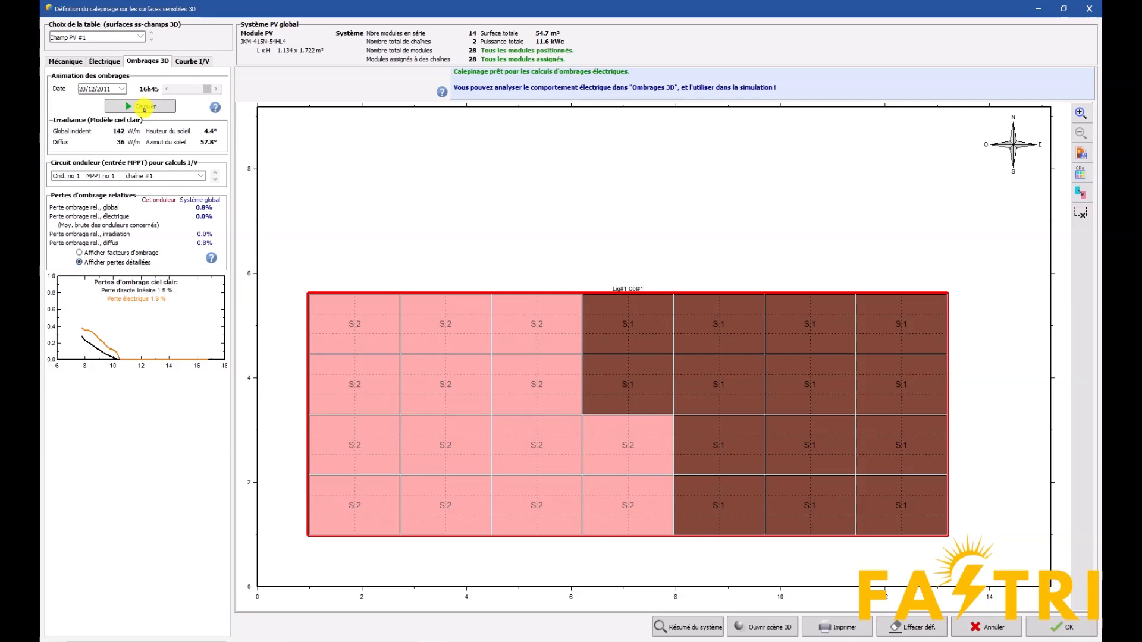
{"action": "left_click", "coordinate": [88, 90]}
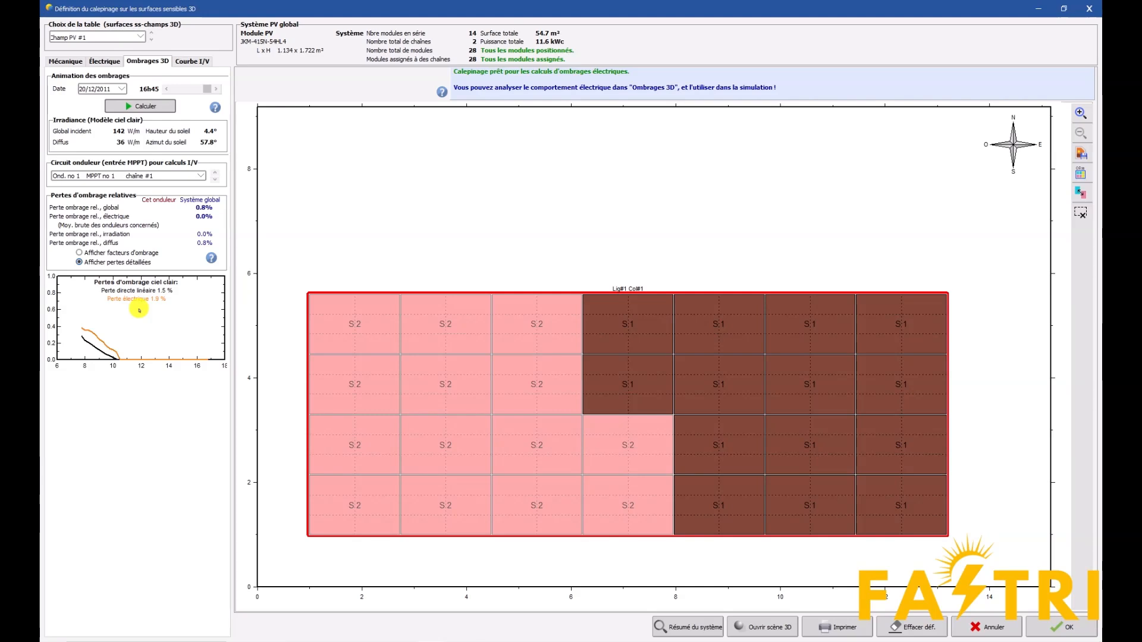
Display the I/V curves for 20/12/11 and step the time back to 15h00
{"action": "left_click", "coordinate": [196, 61]}
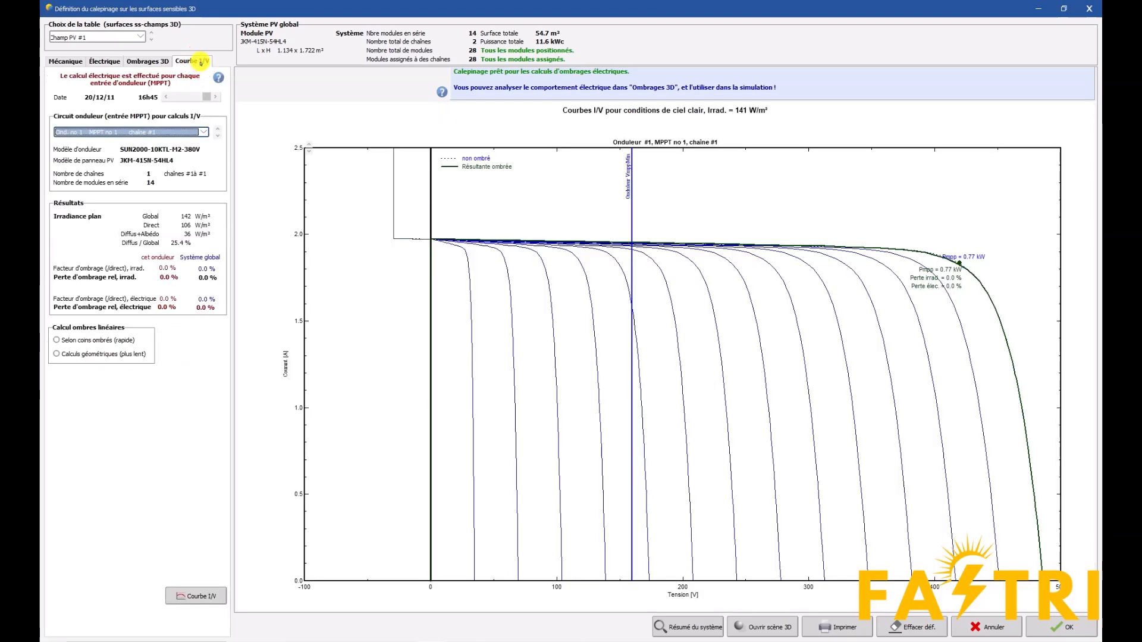
{"action": "left_click", "coordinate": [168, 100]}
{"action": "left_click", "coordinate": [168, 99]}
{"action": "left_click", "coordinate": [168, 100]}
{"action": "left_click", "coordinate": [168, 100]}
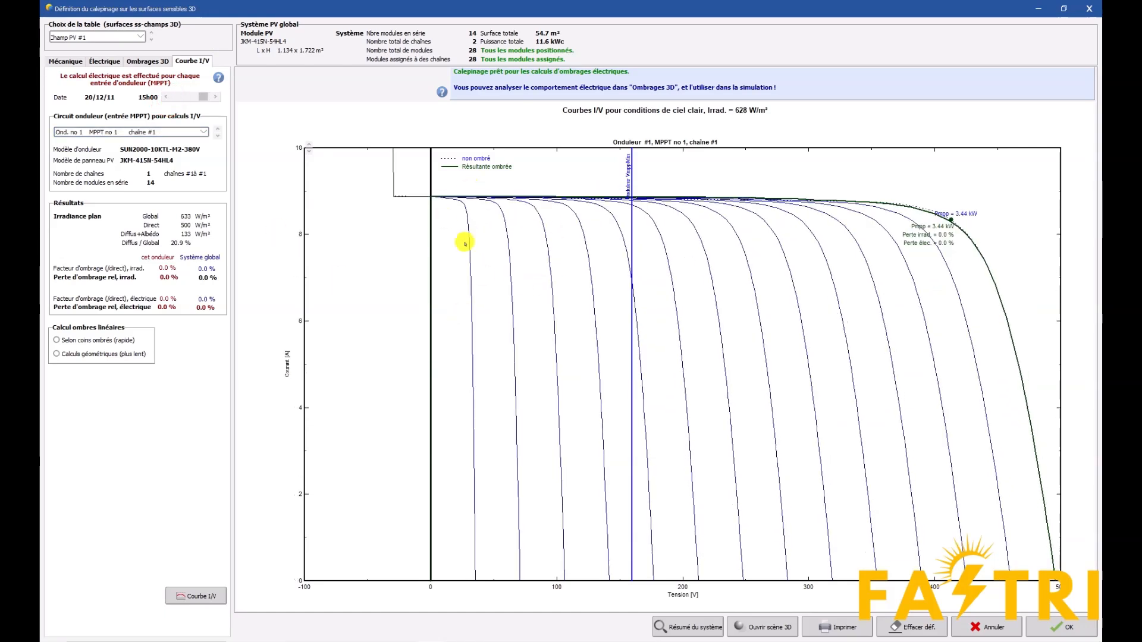
Compare the 15h00 I/V curves of MPPT no 1 and MPPT no 2, finishing on MPPT no 2
{"action": "left_click", "coordinate": [197, 132]}
{"action": "left_click", "coordinate": [104, 149]}
{"action": "left_click", "coordinate": [165, 127]}
{"action": "left_click", "coordinate": [119, 155]}
{"action": "left_click", "coordinate": [120, 132]}
{"action": "left_click", "coordinate": [133, 149]}
{"action": "left_click", "coordinate": [130, 132]}
{"action": "left_click", "coordinate": [133, 156]}
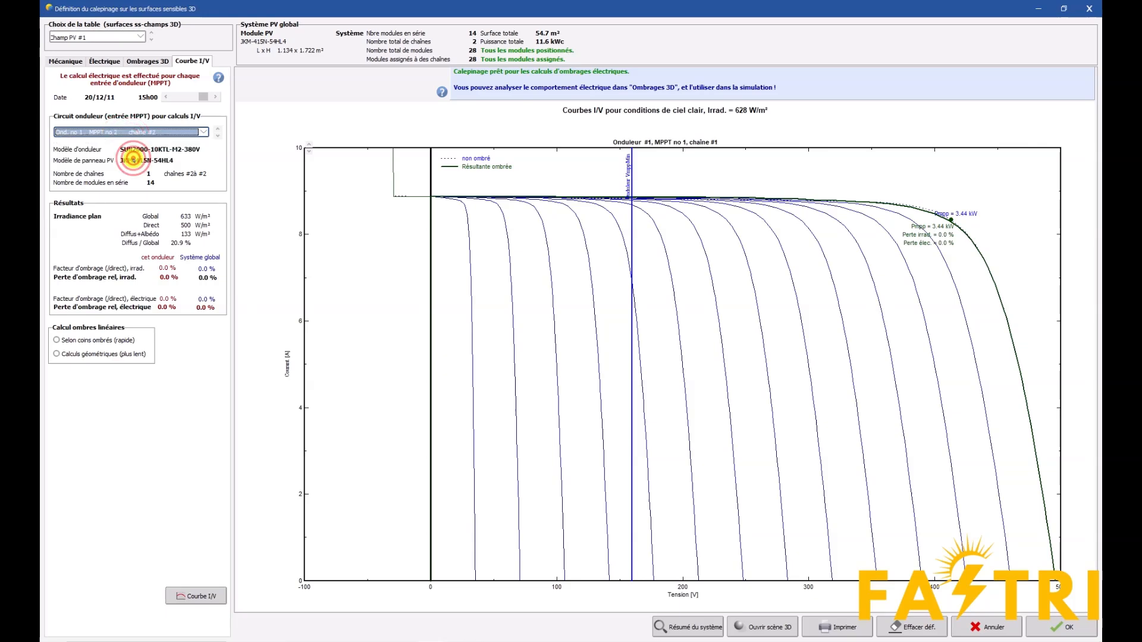
Set the time to 14h30 and compare the I/V curves of both MPPT inputs, finishing on MPPT no 1
{"action": "left_click", "coordinate": [166, 97]}
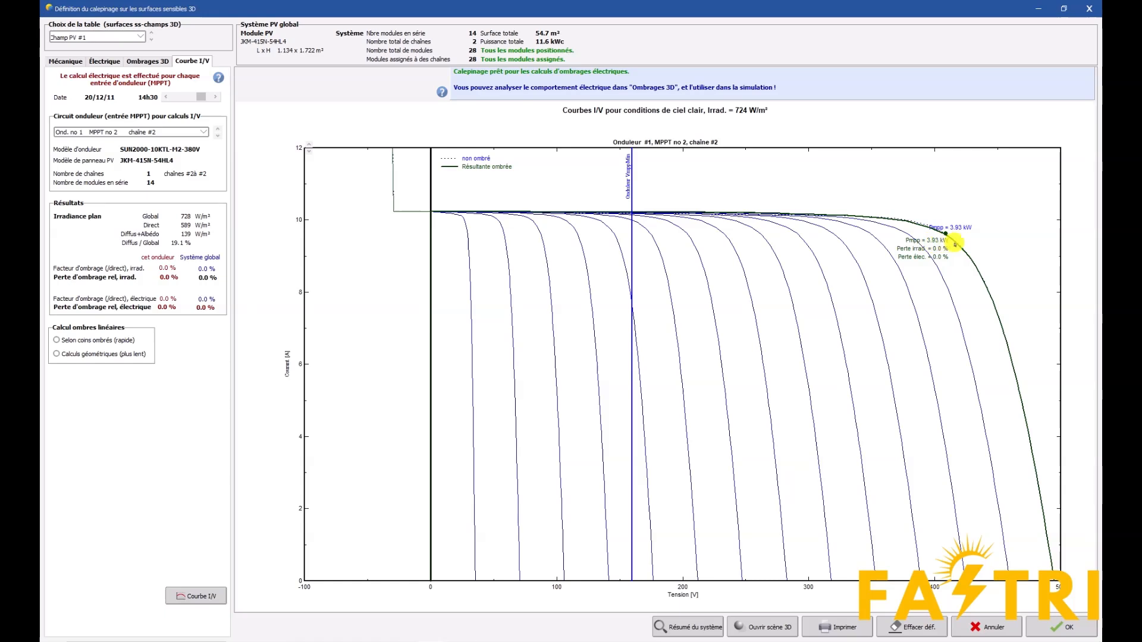
{"action": "left_click", "coordinate": [203, 132]}
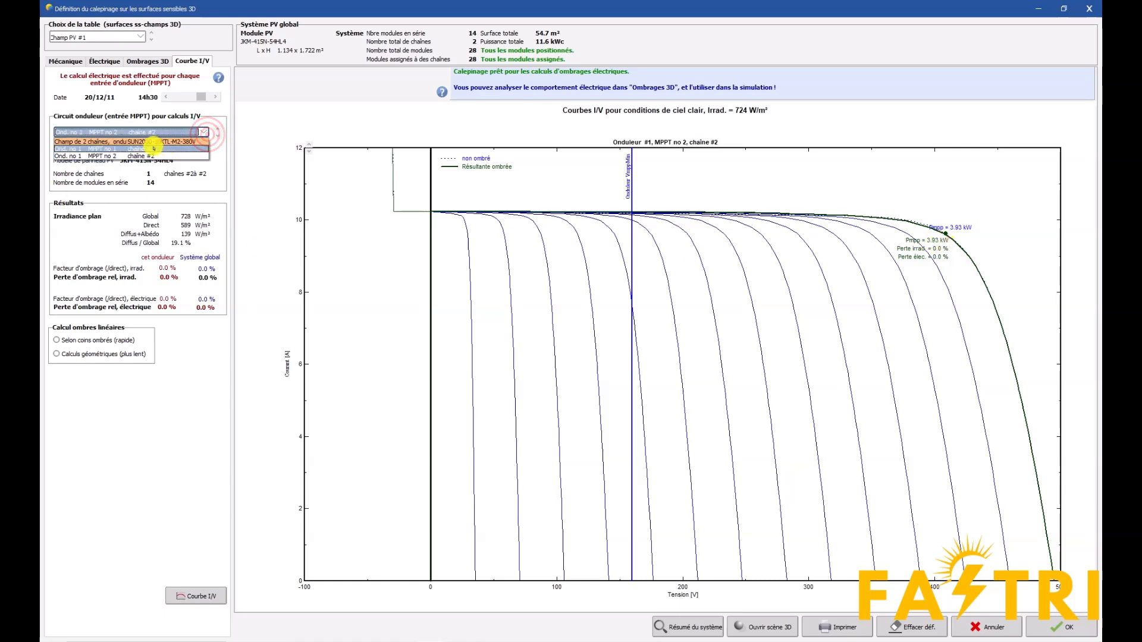
{"action": "left_click", "coordinate": [153, 148]}
{"action": "left_click", "coordinate": [209, 132]}
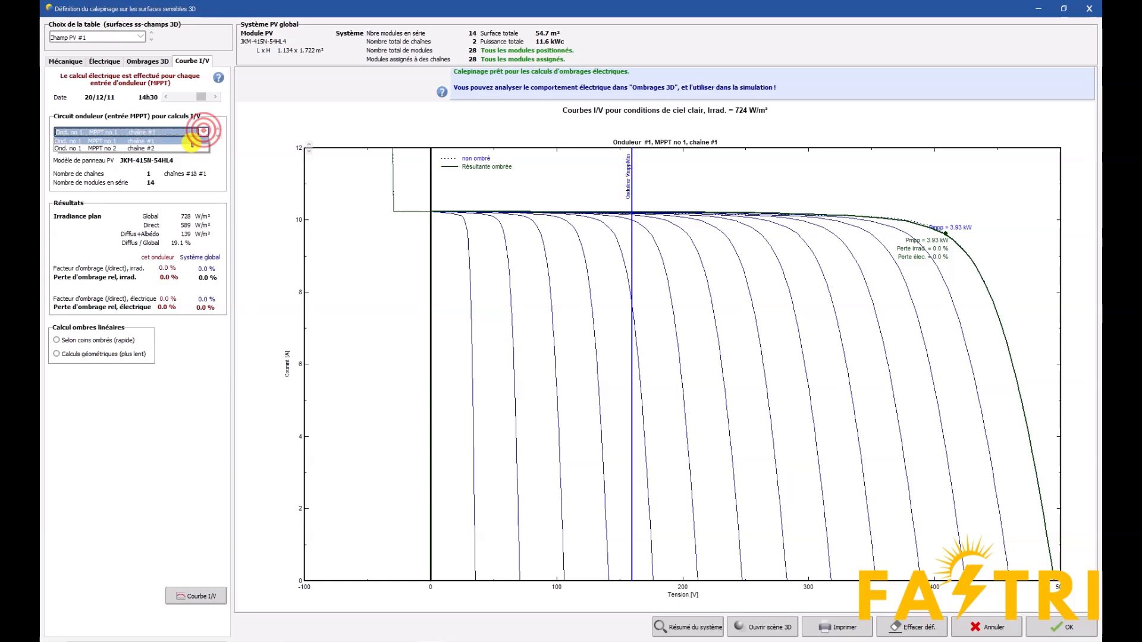
{"action": "left_click", "coordinate": [173, 156]}
{"action": "left_click", "coordinate": [173, 133]}
{"action": "left_click", "coordinate": [172, 149]}
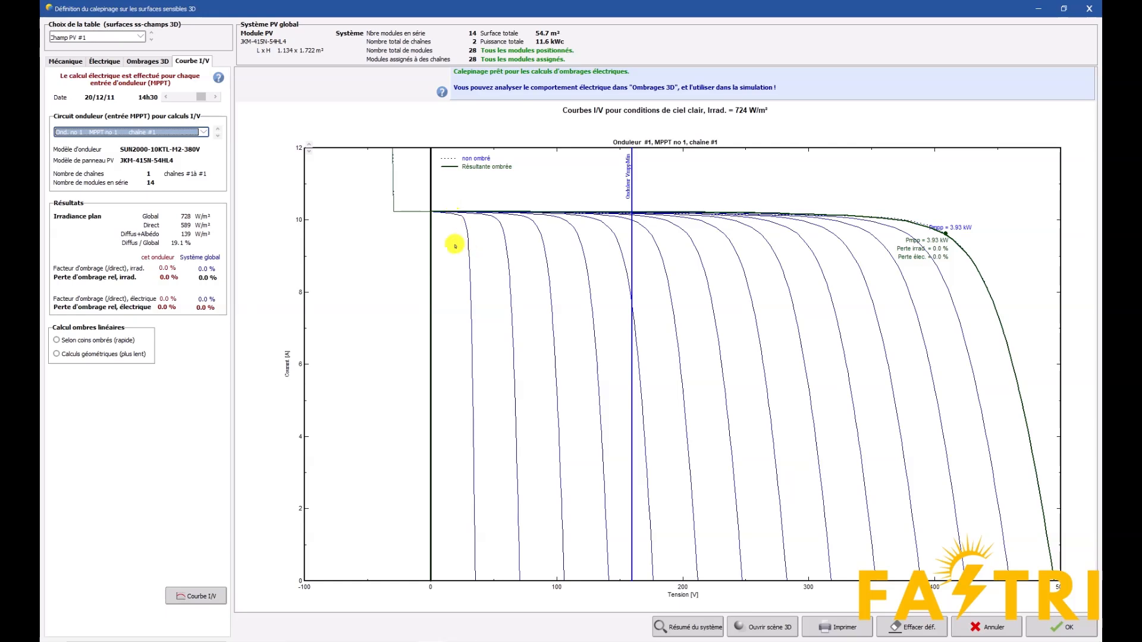
Move the time back to early morning and advance it to 10h00 to examine MPPT no 1's shaded I/V curves
{"action": "left_click", "coordinate": [166, 97]}
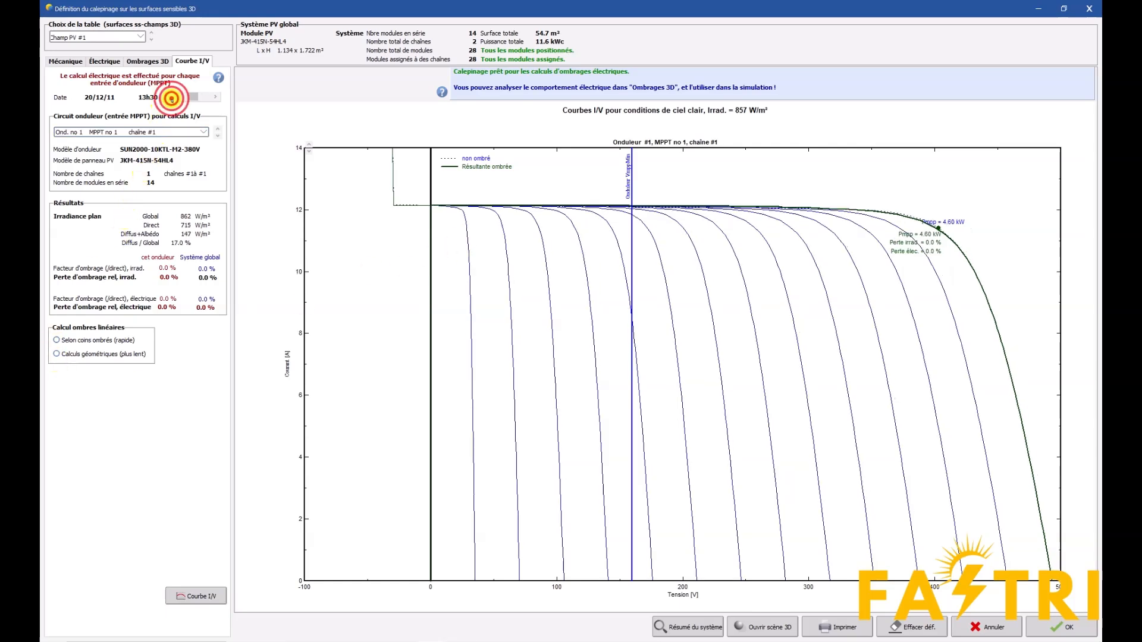
{"action": "left_click", "coordinate": [216, 97]}
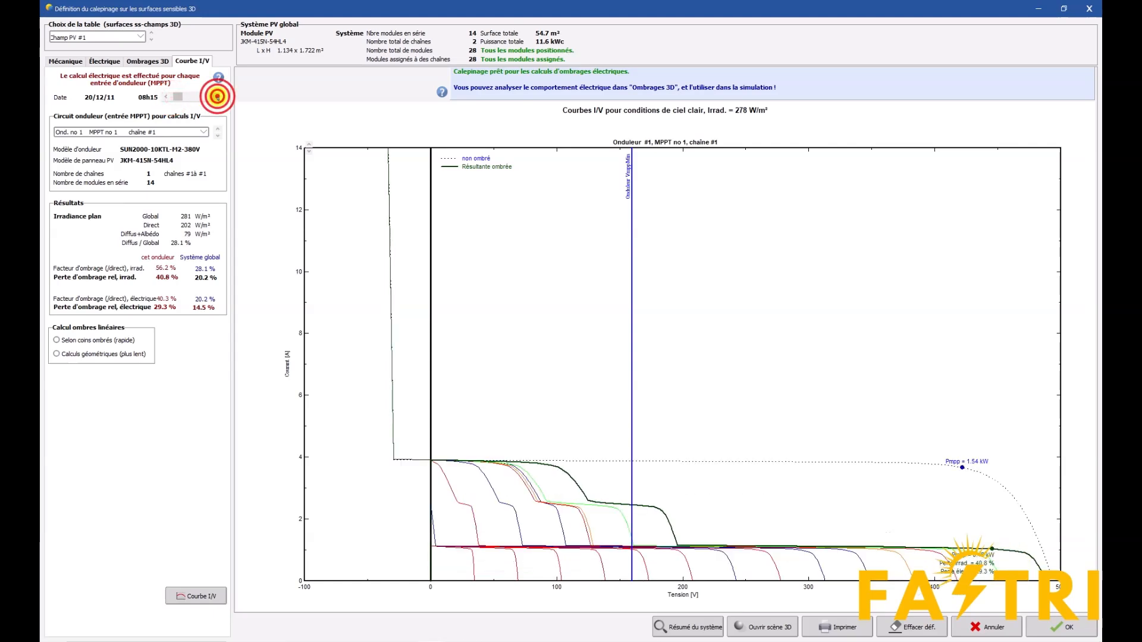
{"action": "left_click", "coordinate": [217, 97]}
{"action": "left_click", "coordinate": [217, 96]}
{"action": "left_click", "coordinate": [217, 96]}
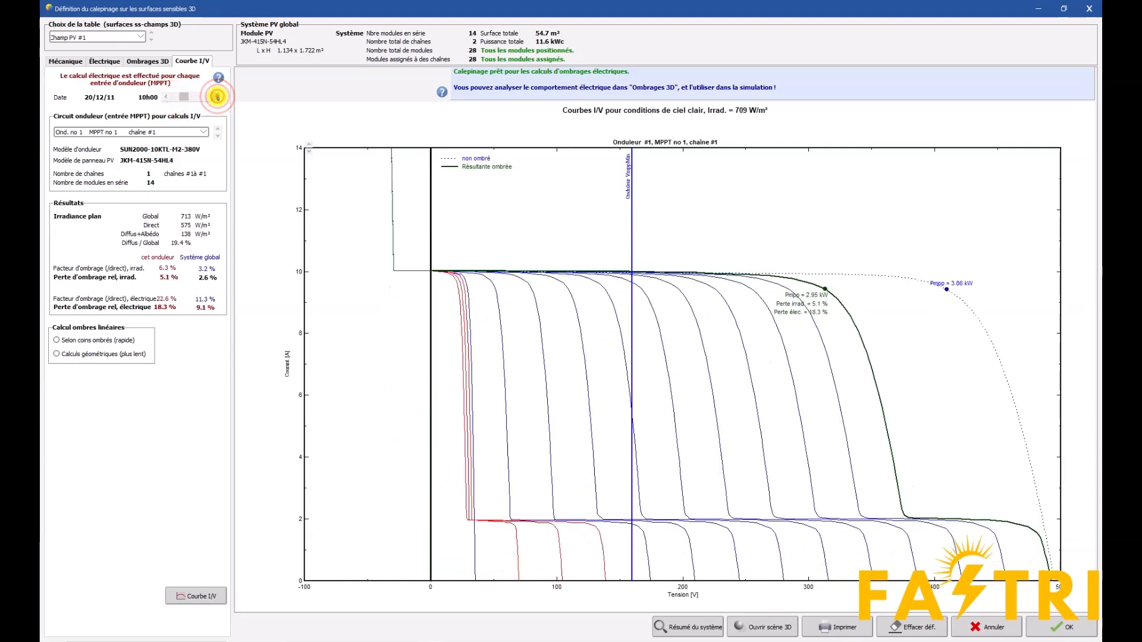
Compare MPPT no 1's I/V curves at 10h15, 10h00 and 10h45, and return to the 3D shading view
{"action": "left_click", "coordinate": [217, 96]}
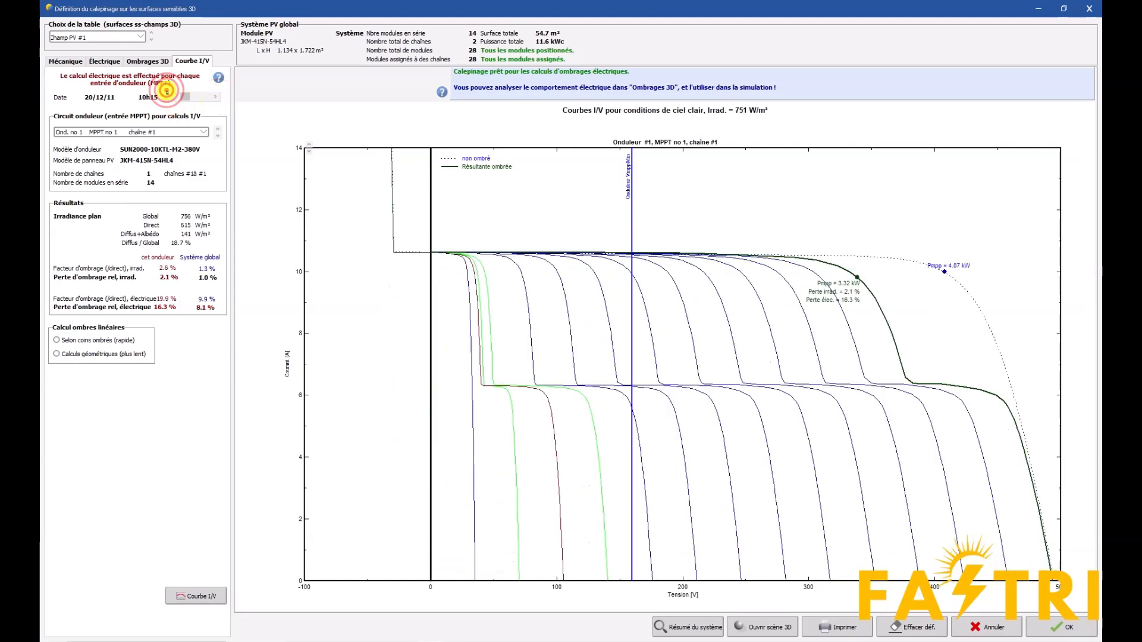
{"action": "left_click", "coordinate": [166, 97]}
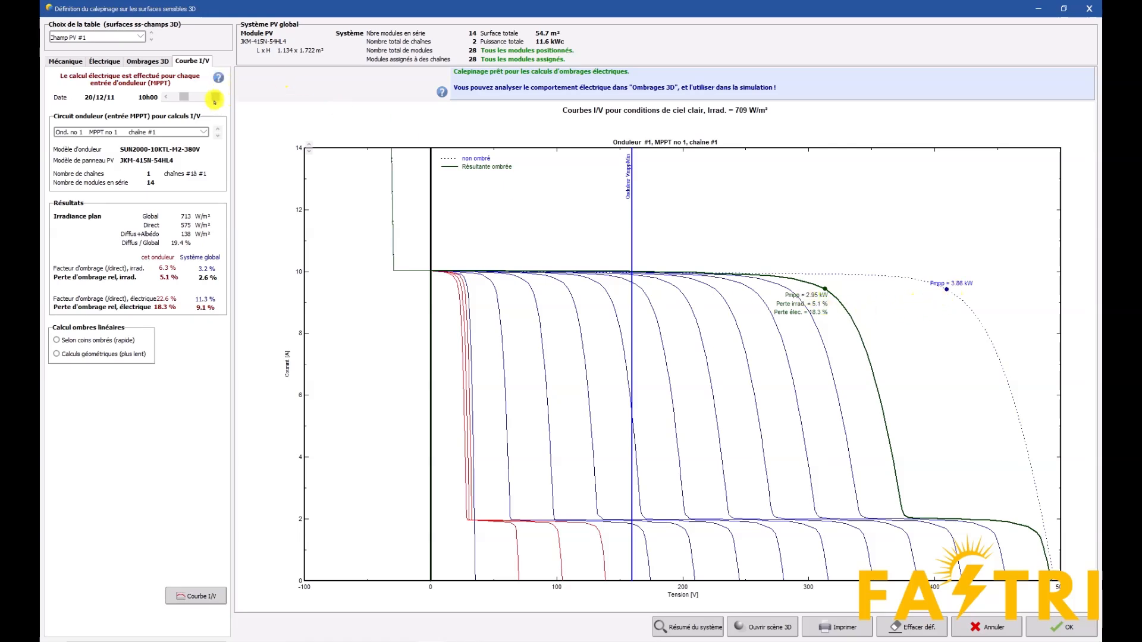
{"action": "left_click", "coordinate": [215, 98]}
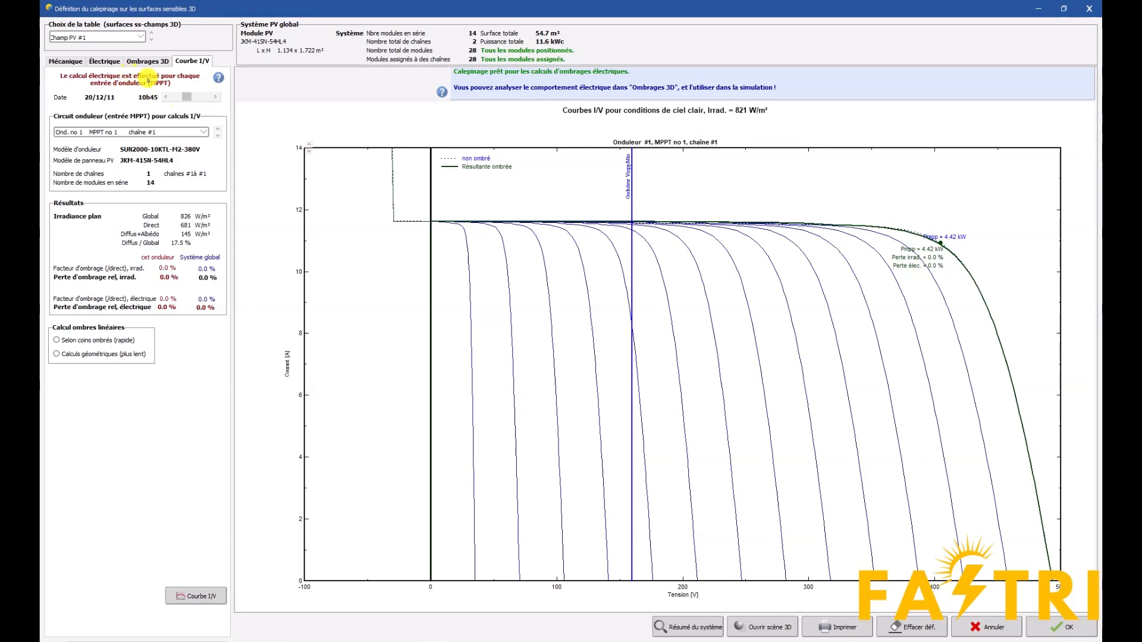
{"action": "left_click", "coordinate": [156, 63]}
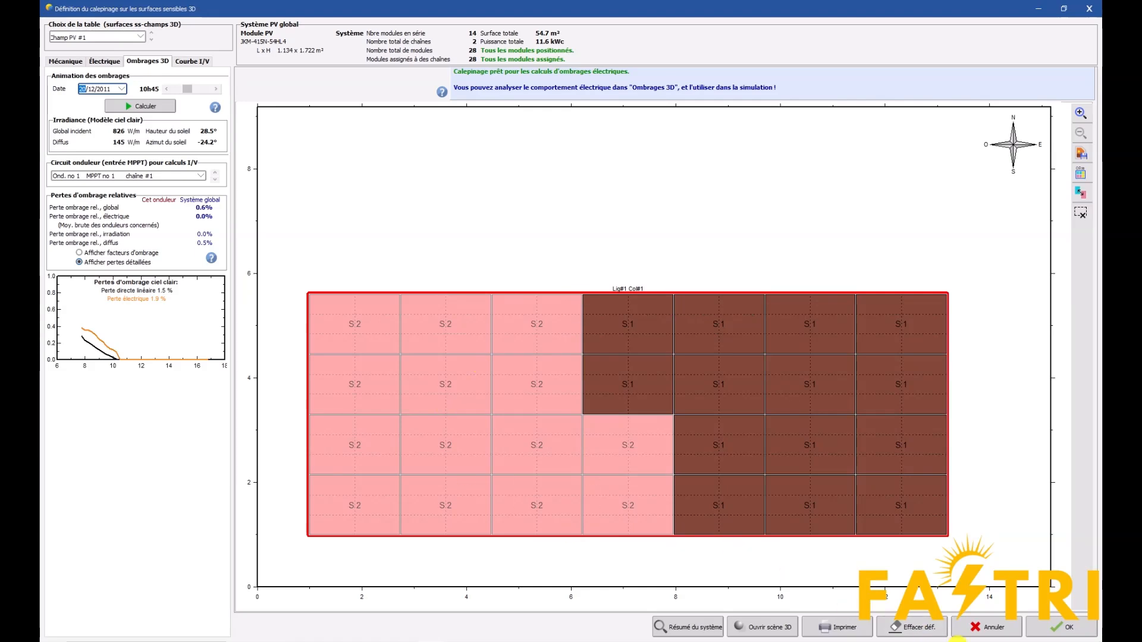
Accept the module layout and open the near-shading 3D scene for editing
{"action": "left_click", "coordinate": [1049, 635]}
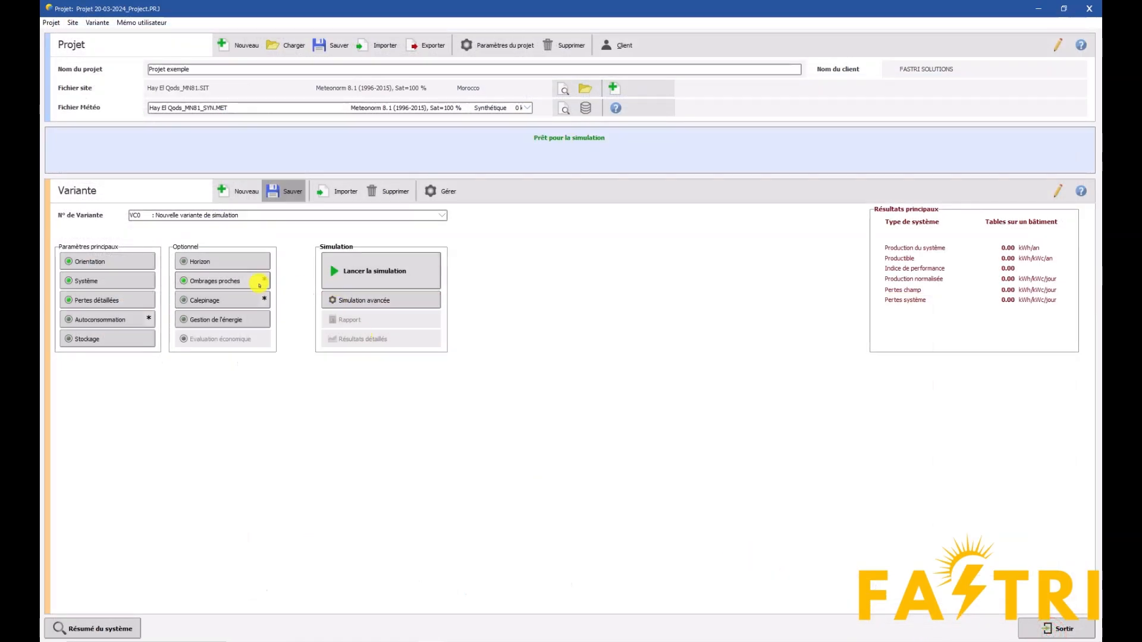
{"action": "left_click", "coordinate": [223, 283]}
{"action": "left_click", "coordinate": [172, 76]}
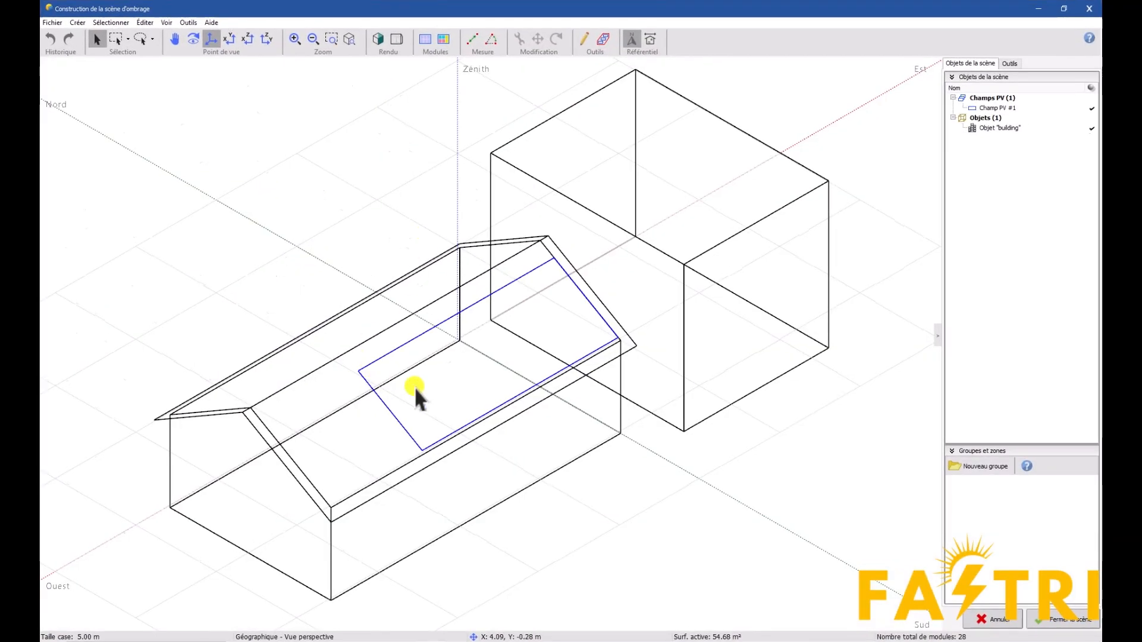
Select the PV field, show the scene with realistic rendering, and measure from the field's lower east corner to the roof's lower edge
{"action": "left_click", "coordinate": [398, 348]}
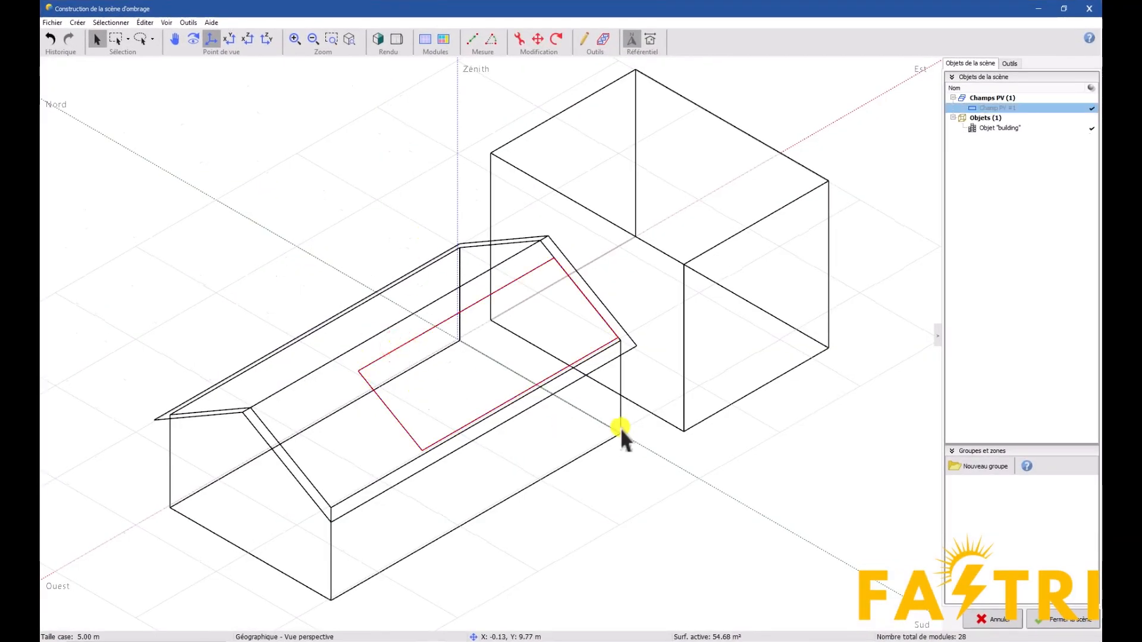
{"action": "scroll", "coordinate": [598, 307], "scroll_direction": "up", "scroll_amount": 5}
{"action": "left_click", "coordinate": [379, 40]}
{"action": "scroll", "coordinate": [570, 329], "scroll_direction": "up", "scroll_amount": 5}
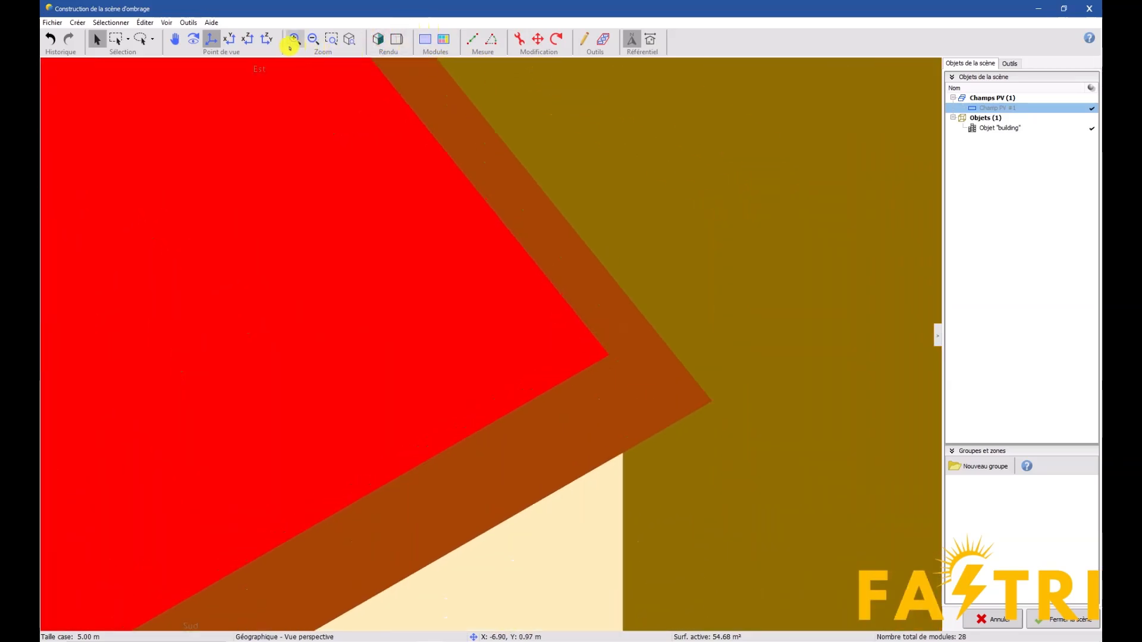
{"action": "left_click", "coordinate": [472, 39]}
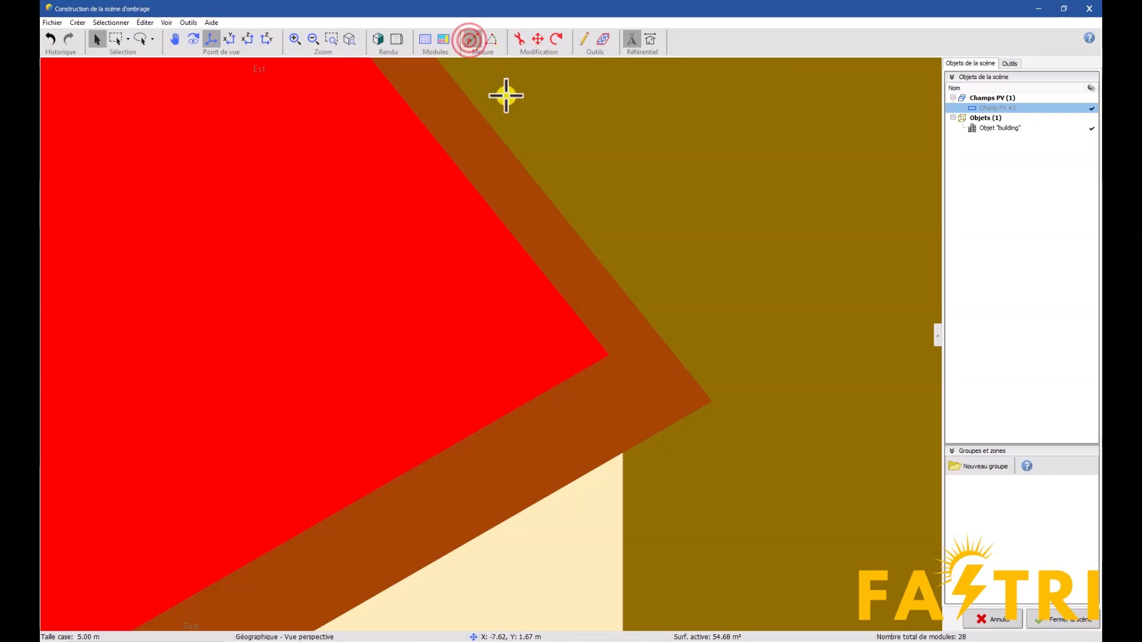
{"action": "left_click", "coordinate": [608, 353]}
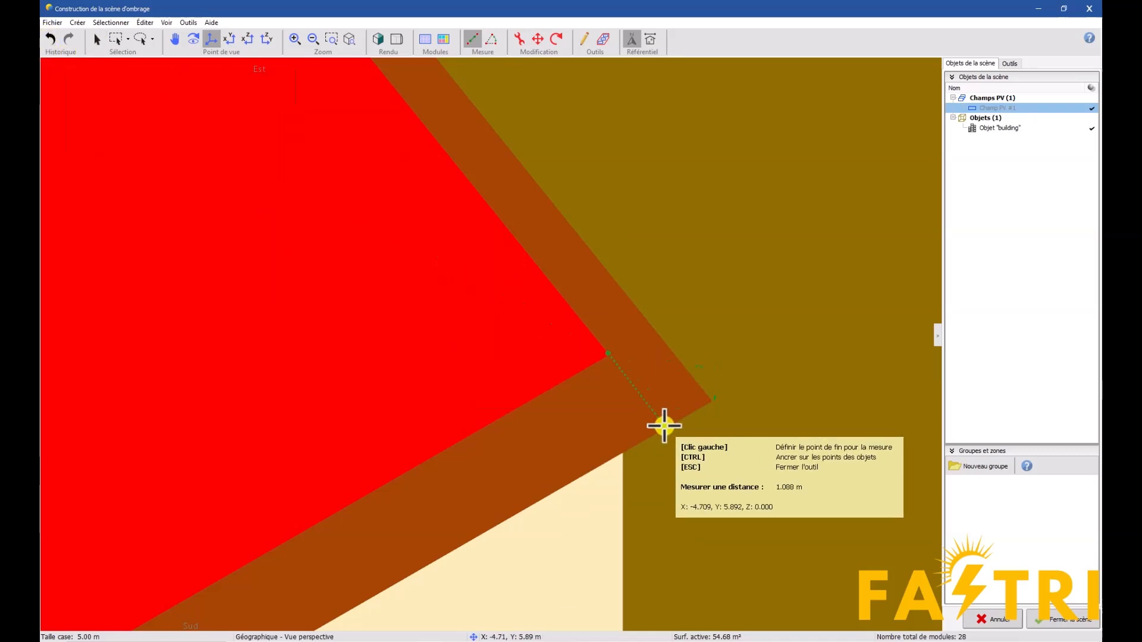
{"action": "left_click", "coordinate": [94, 40]}
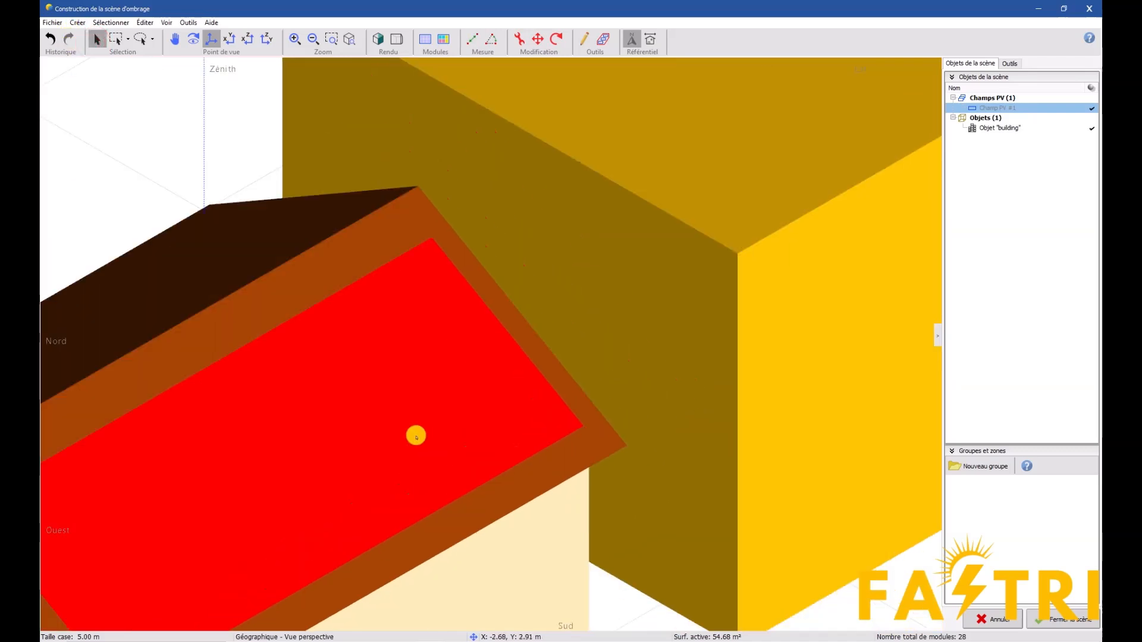
Change the PV table's module orientation to portrait with 7 modules in length and 4 in height
{"action": "left_click", "coordinate": [415, 433]}
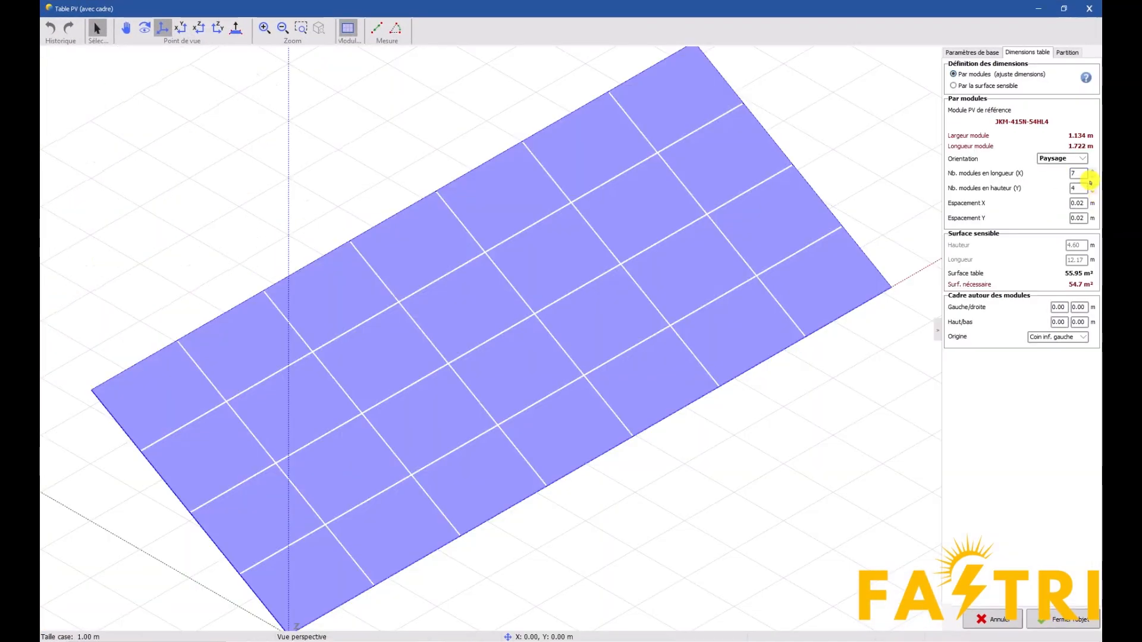
{"action": "left_click", "coordinate": [1079, 158]}
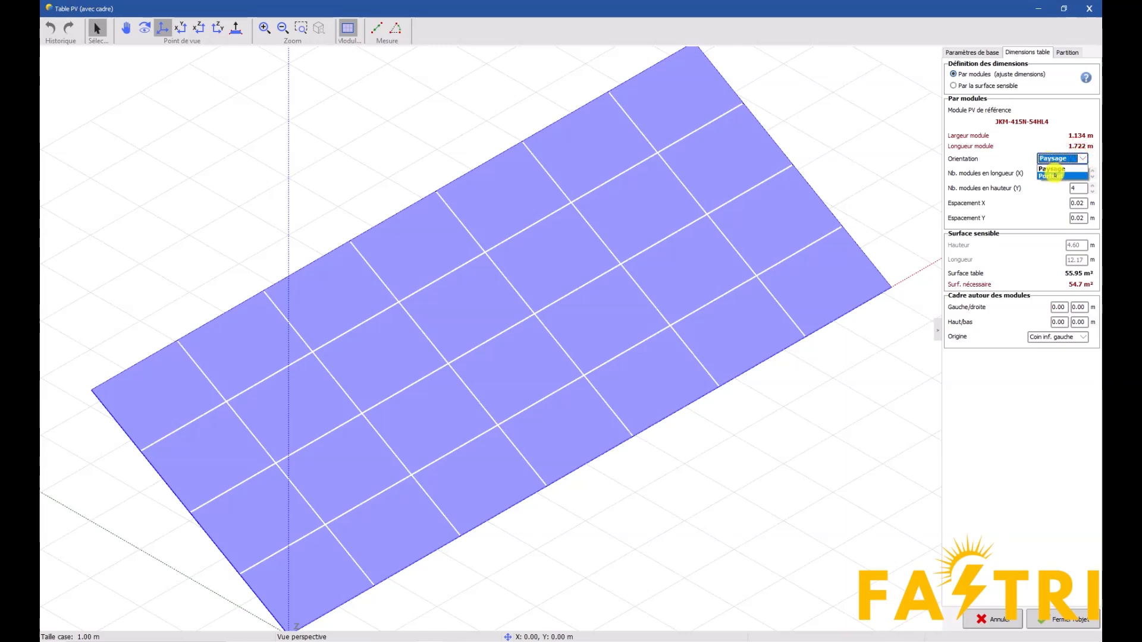
{"action": "left_click", "coordinate": [1054, 175]}
{"action": "left_click", "coordinate": [1093, 178]}
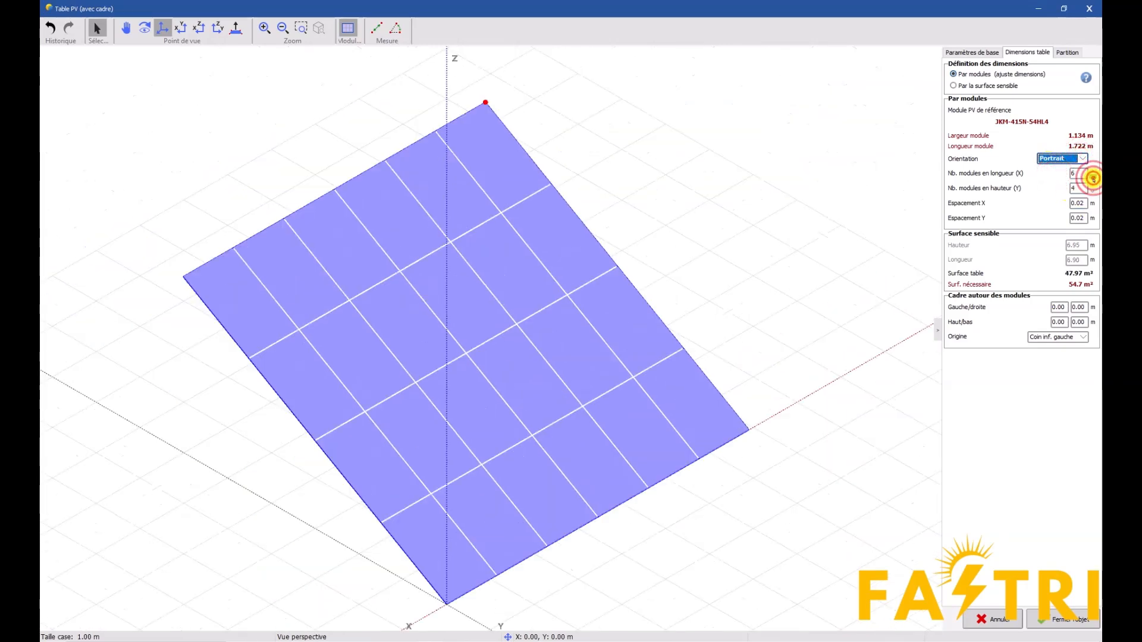
{"action": "left_click", "coordinate": [1092, 171]}
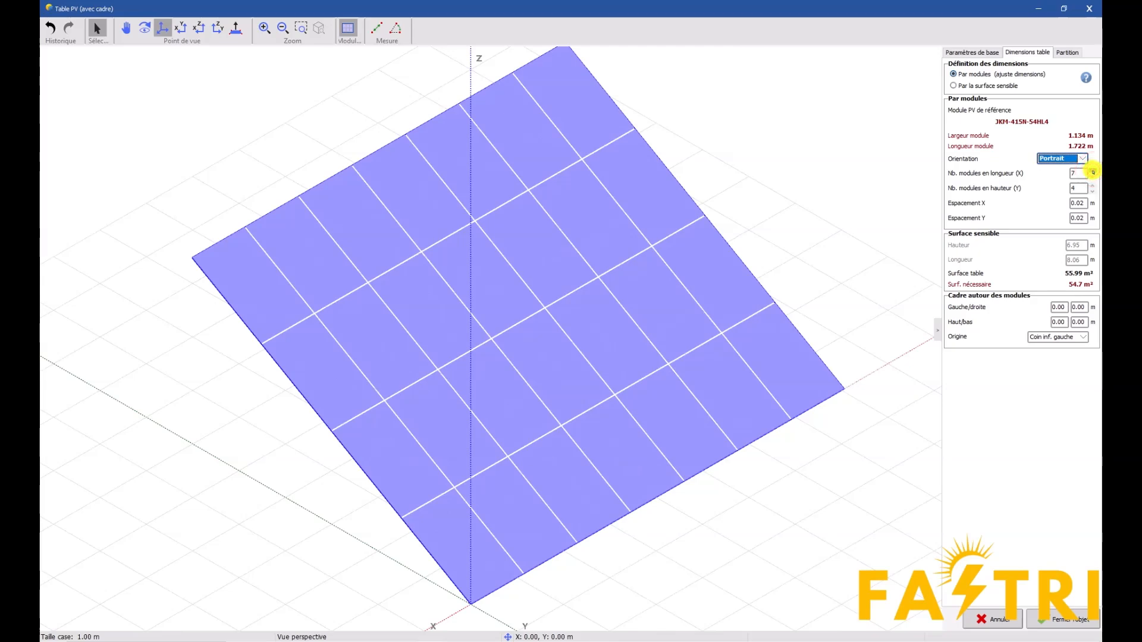
{"action": "left_click", "coordinate": [1063, 619]}
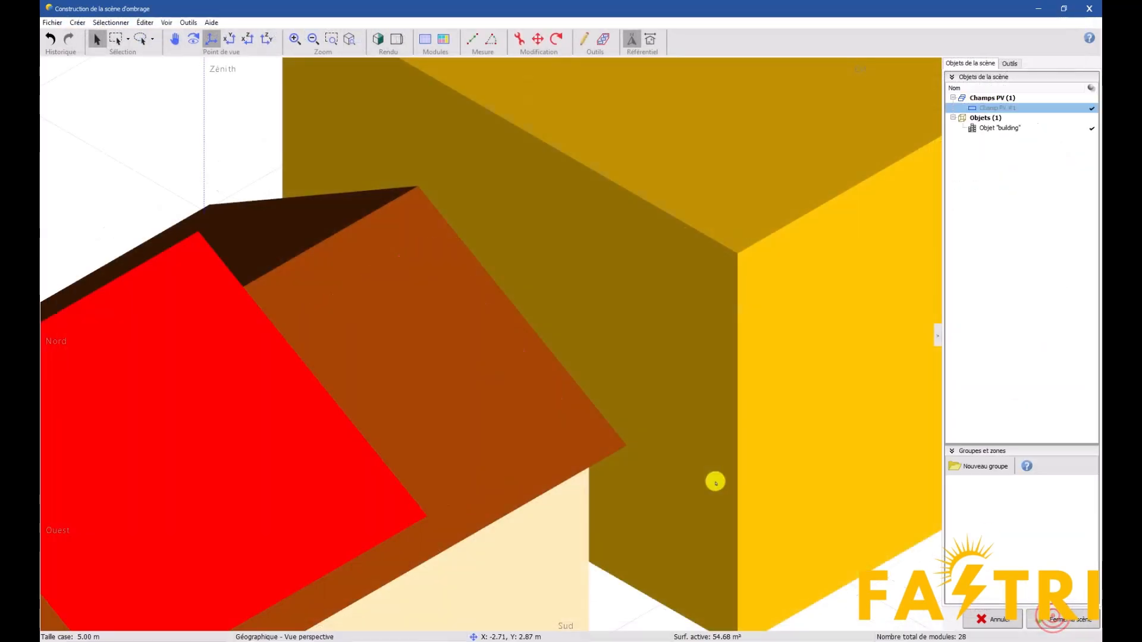
Rearrange the portrait PV table to 14 modules in length by 2 in height and apply it to the scene
{"action": "double_click", "coordinate": [199, 446]}
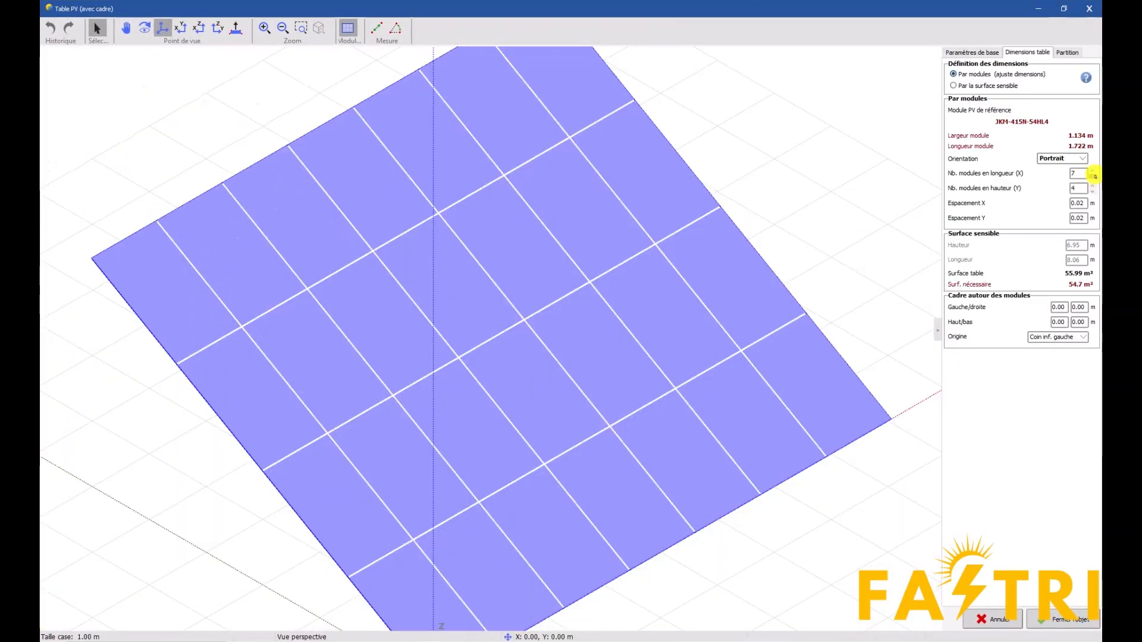
{"action": "triple_click", "coordinate": [1093, 186]}
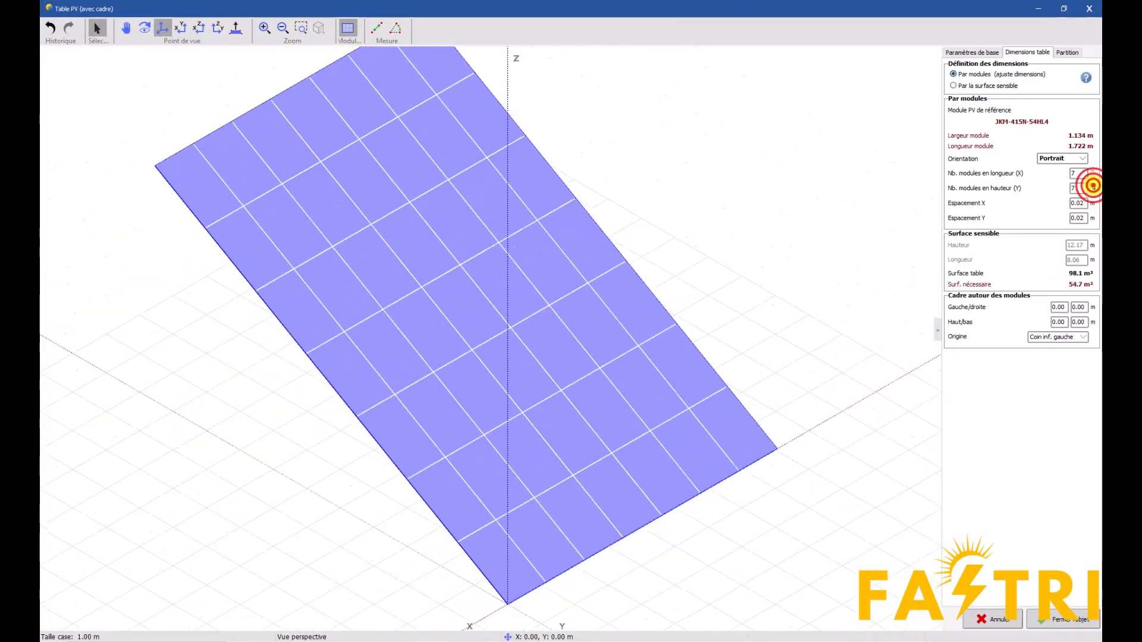
{"action": "triple_click", "coordinate": [1093, 178]}
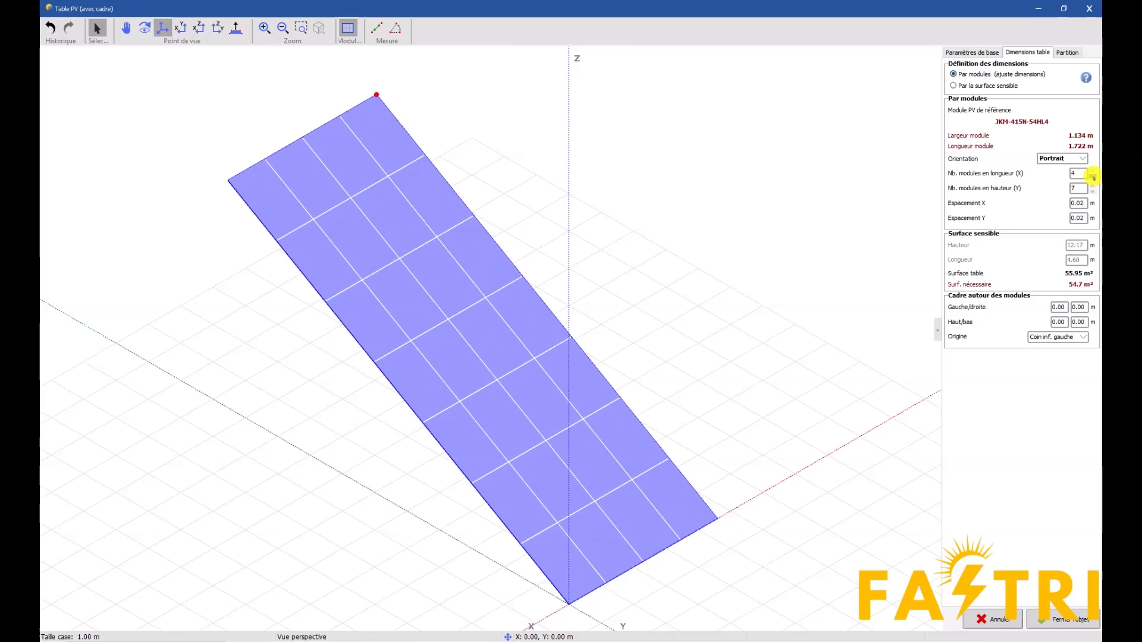
{"action": "left_click_drag", "start_coordinate": [1093, 171], "coordinate": [1094, 192]}
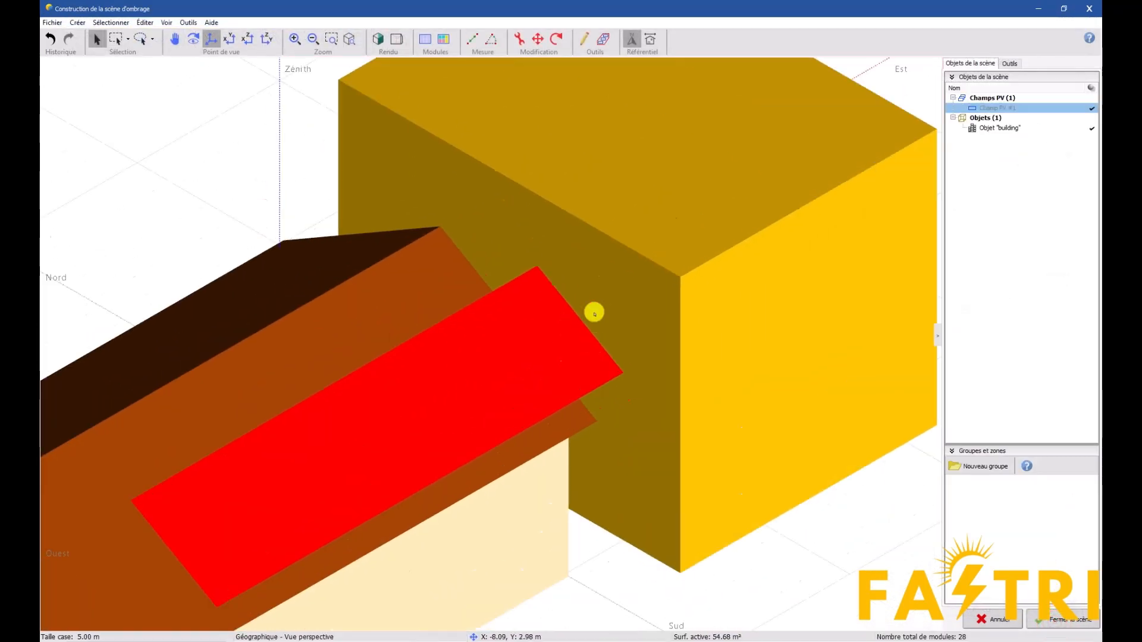
Move the PV field west along the roof slope to an X position of about 16.21 m
{"action": "left_click", "coordinate": [537, 38]}
{"action": "left_click", "coordinate": [584, 325]}
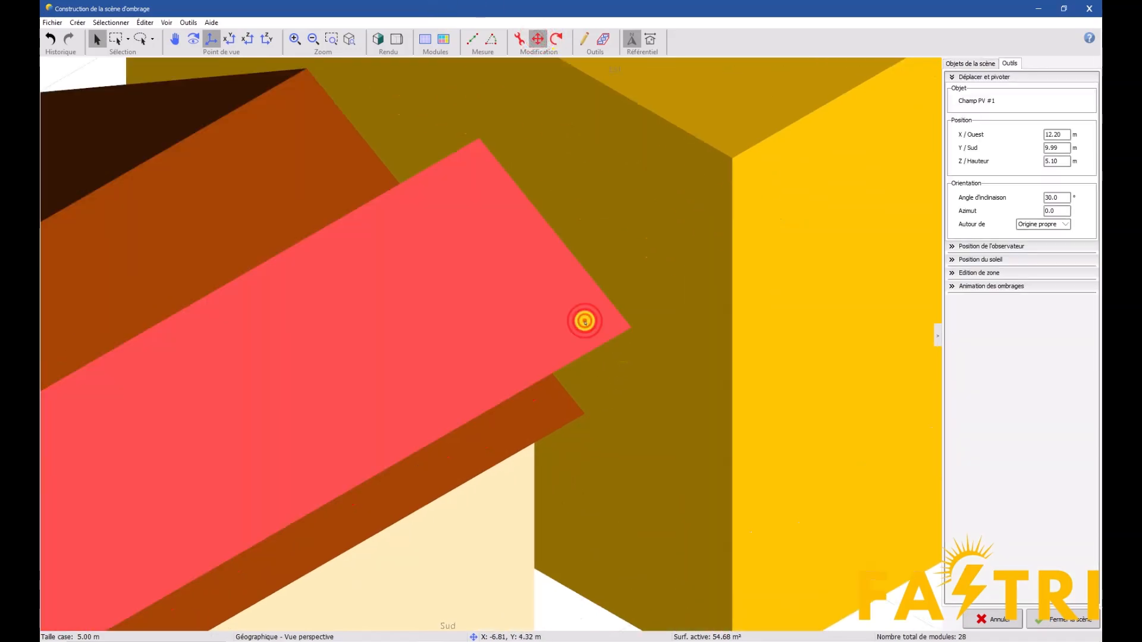
{"action": "left_click_drag", "start_coordinate": [218, 607], "coordinate": [165, 637]}
{"action": "scroll", "coordinate": [368, 506], "scroll_direction": "down", "scroll_amount": 5}
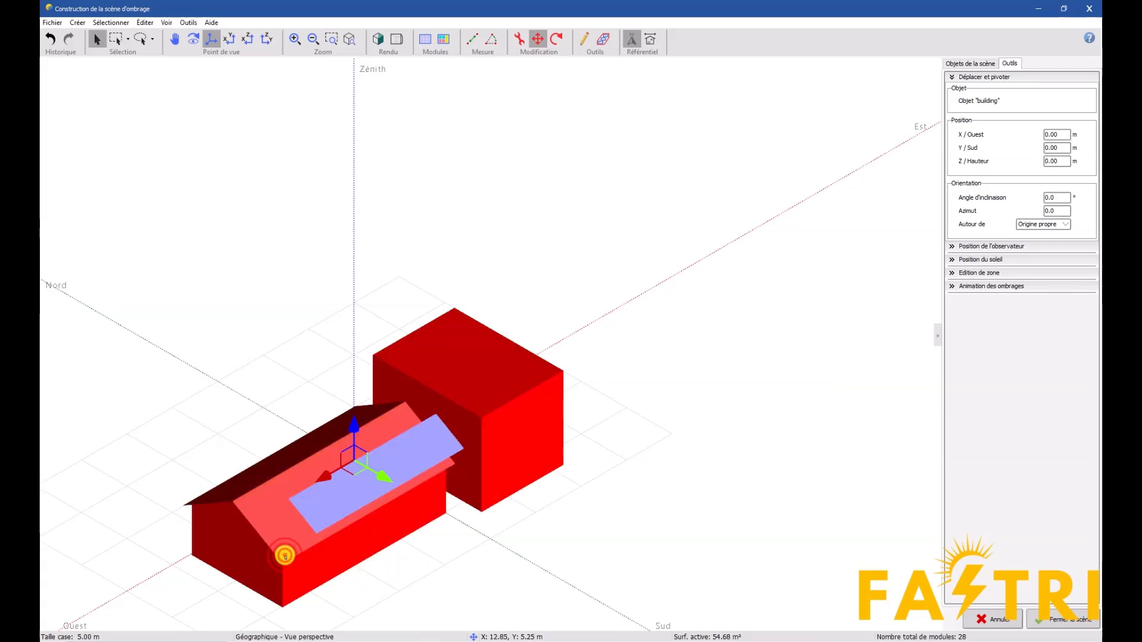
{"action": "left_click_drag", "start_coordinate": [296, 556], "coordinate": [272, 574]}
Measure the gap between the PV field's lower east corner and the roof's east edge
{"action": "scroll", "coordinate": [366, 489], "scroll_direction": "up", "scroll_amount": 10}
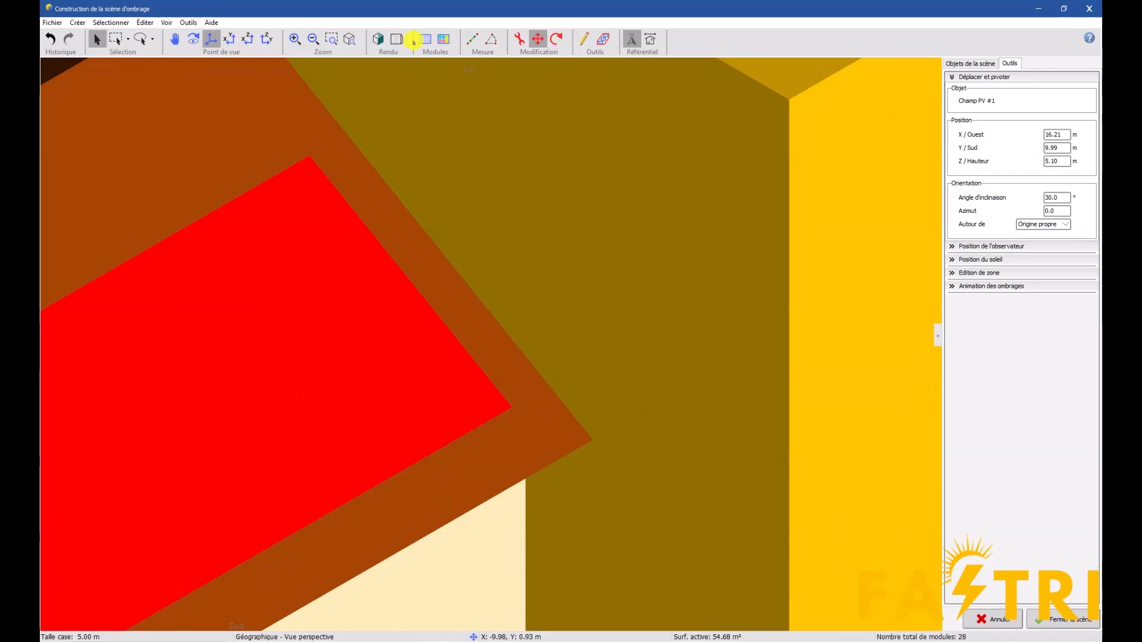
{"action": "left_click", "coordinate": [472, 39]}
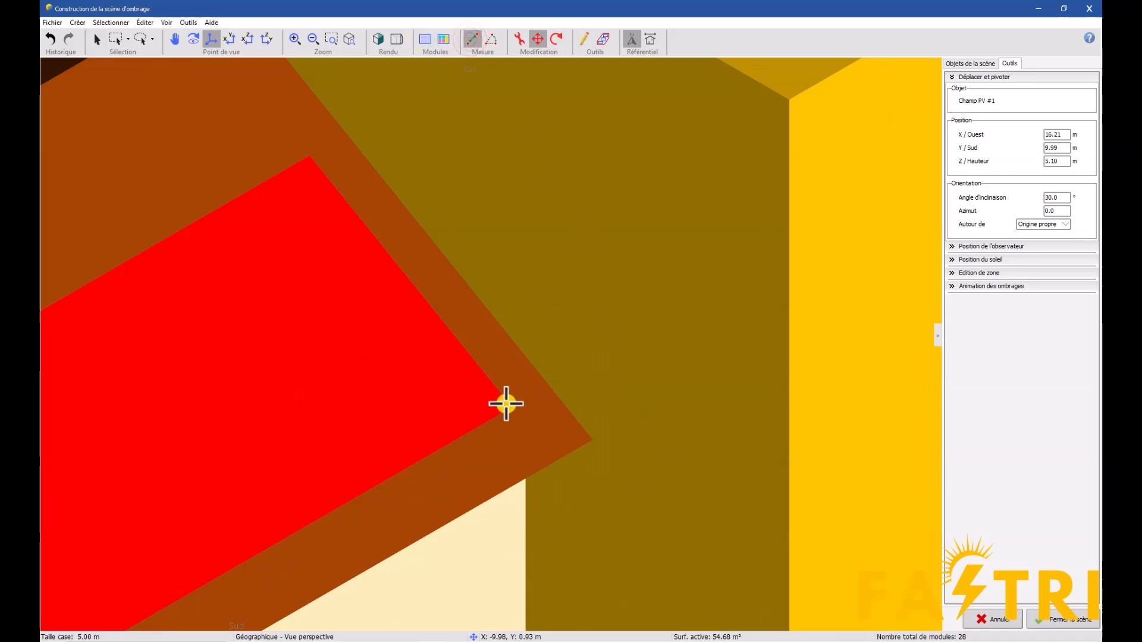
{"action": "left_click", "coordinate": [514, 404]}
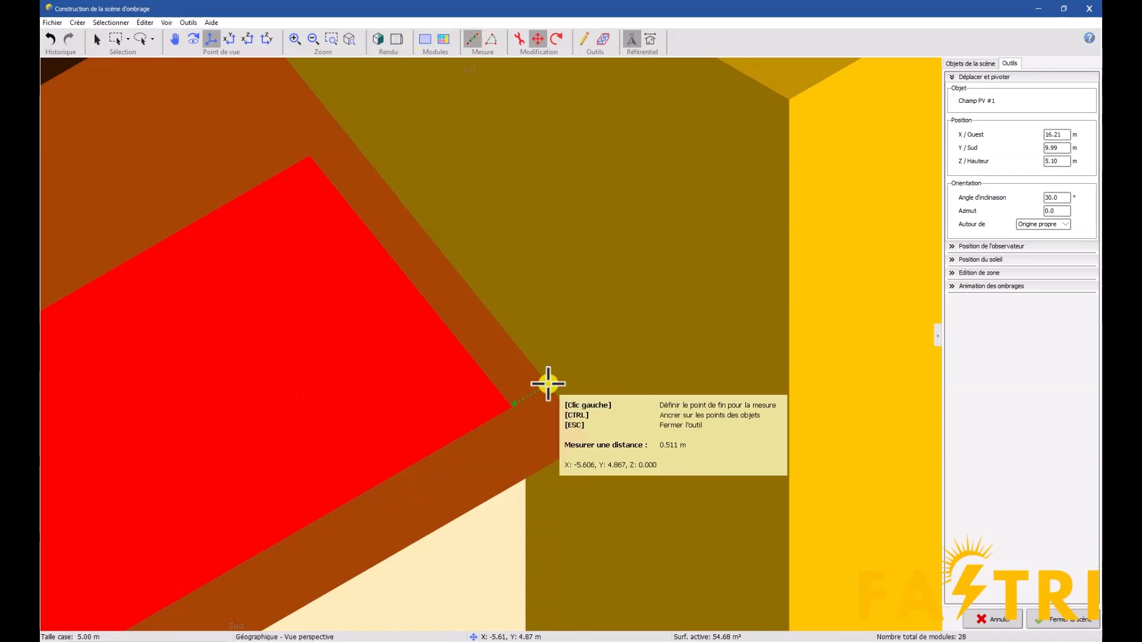
{"action": "left_click", "coordinate": [94, 40]}
Nudge the PV field slightly east to an X position of about 16.18 m
{"action": "scroll", "coordinate": [663, 428], "scroll_direction": "down", "scroll_amount": 10}
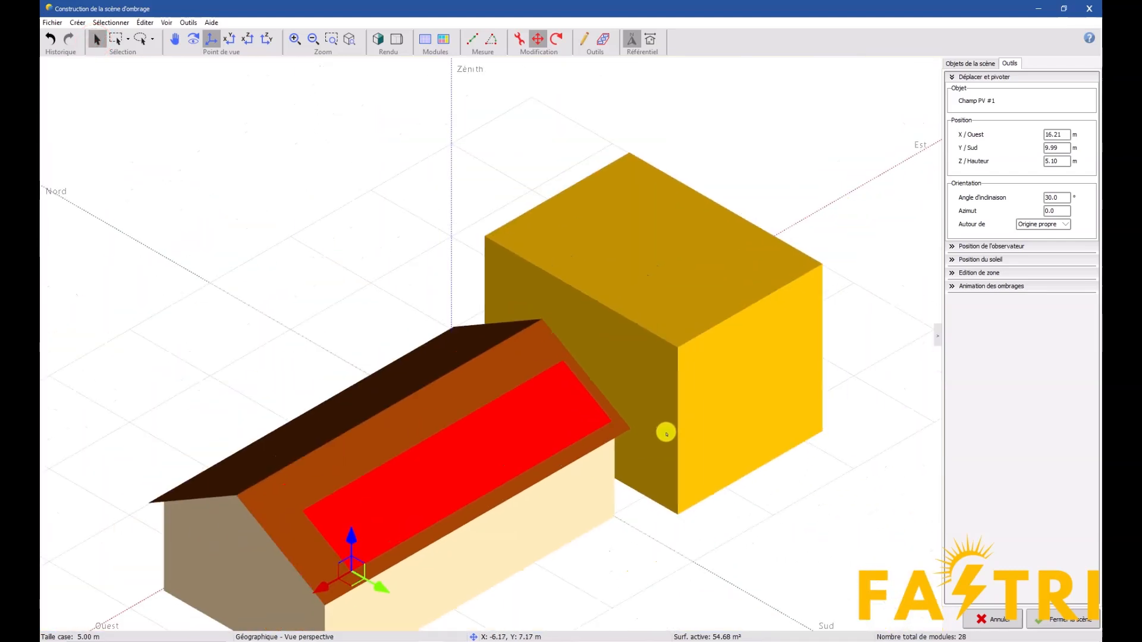
{"action": "scroll", "coordinate": [331, 583], "scroll_direction": "up", "scroll_amount": 6}
{"action": "left_click_drag", "start_coordinate": [348, 558], "coordinate": [349, 557]}
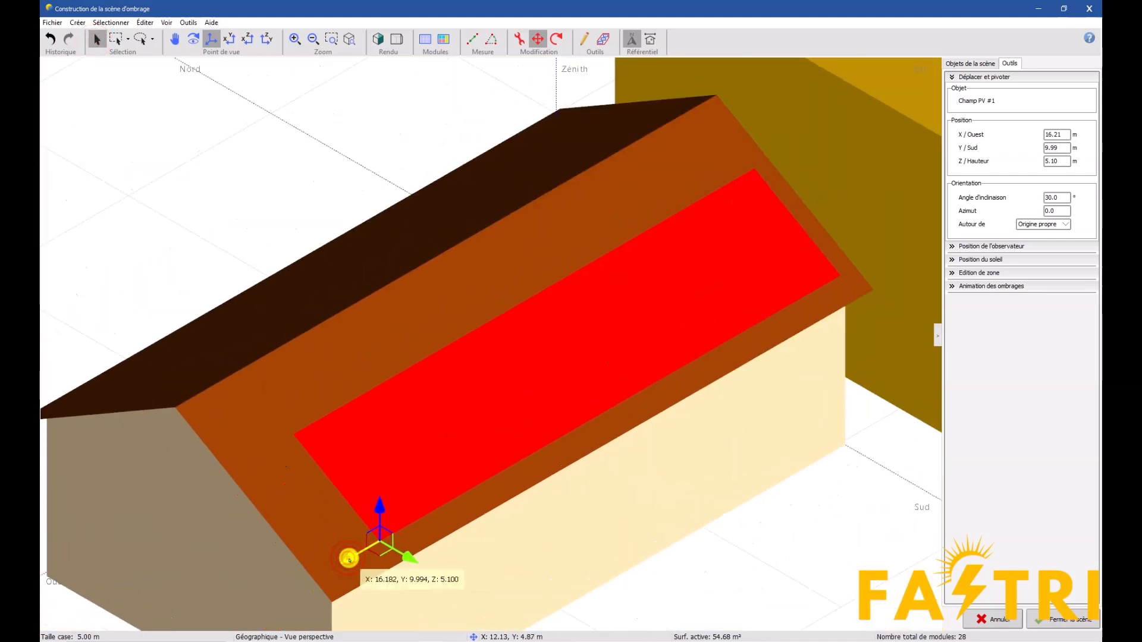
Measure the distance between the moved PV field's lower east corner and the roof's lower edge
{"action": "scroll", "coordinate": [886, 314], "scroll_direction": "up", "scroll_amount": 3}
{"action": "scroll", "coordinate": [802, 215], "scroll_direction": "up", "scroll_amount": 3}
{"action": "left_click", "coordinate": [474, 40]}
{"action": "left_click", "coordinate": [715, 279]}
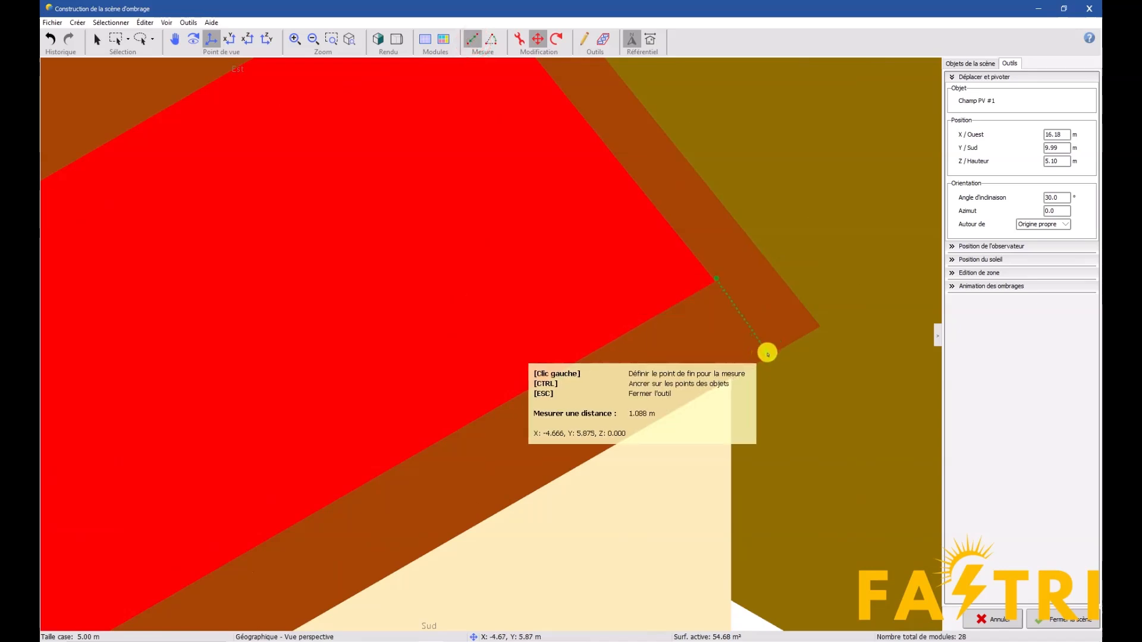
{"action": "left_click", "coordinate": [97, 39]}
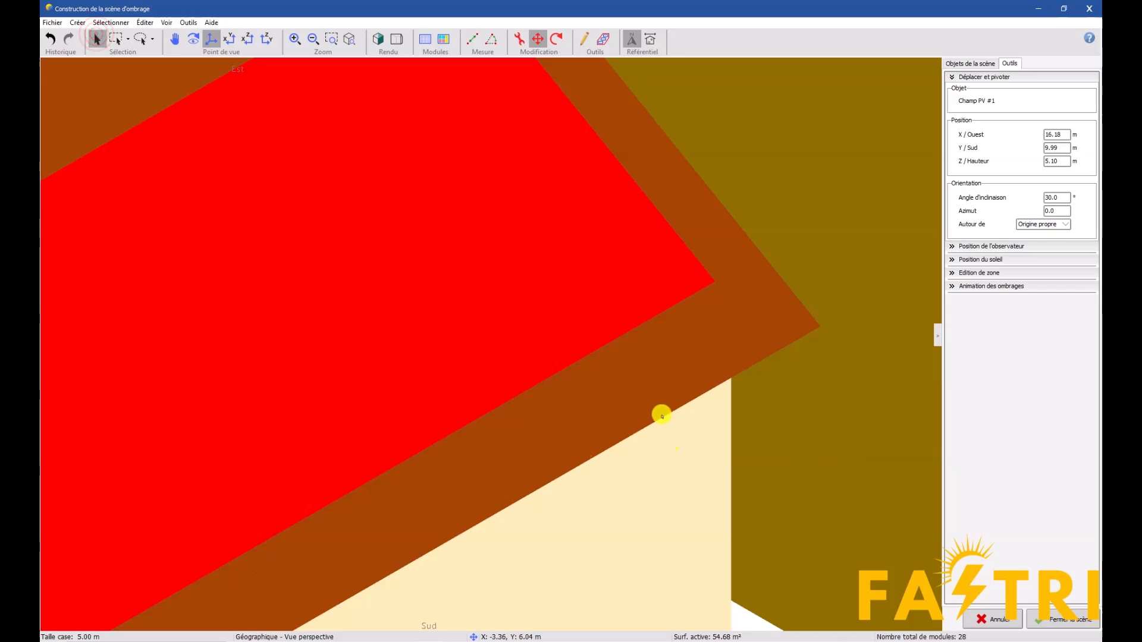
Close the modified 3D scene, recompute the linear shading factor table and accept the near-shading definition
{"action": "scroll", "coordinate": [666, 431], "scroll_direction": "down", "scroll_amount": 5}
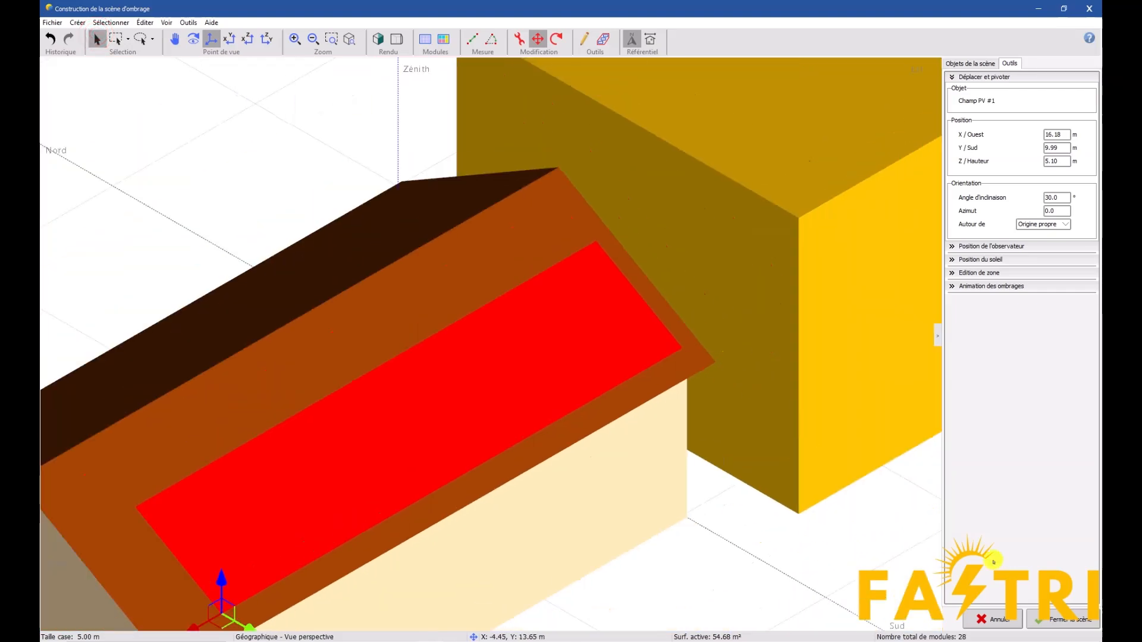
{"action": "left_click", "coordinate": [1054, 620]}
{"action": "left_click", "coordinate": [70, 167]}
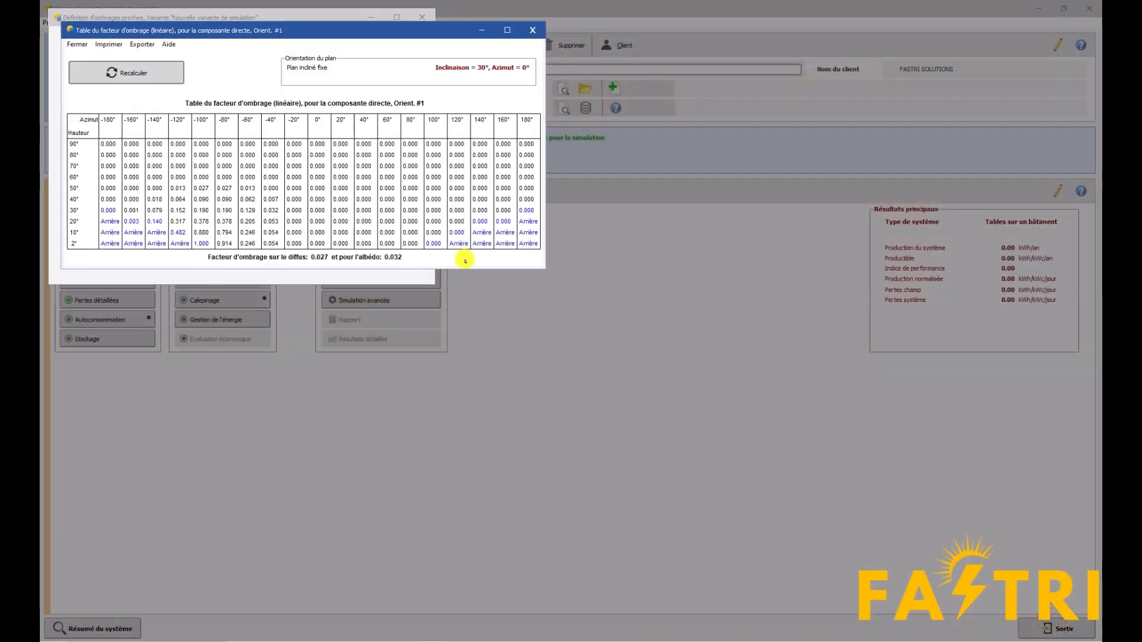
{"action": "left_click", "coordinate": [537, 28]}
{"action": "left_click", "coordinate": [373, 264]}
Update the module layout from the modified 3D scene, placing all modules and assigning the strings automatically
{"action": "left_click", "coordinate": [238, 298]}
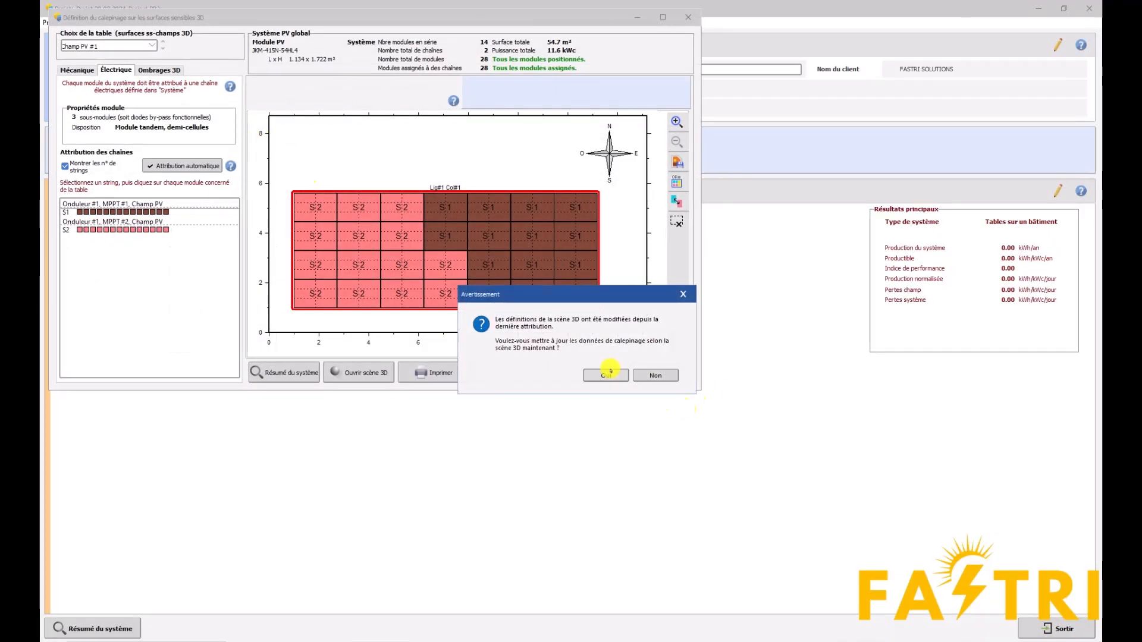
{"action": "left_click", "coordinate": [608, 373]}
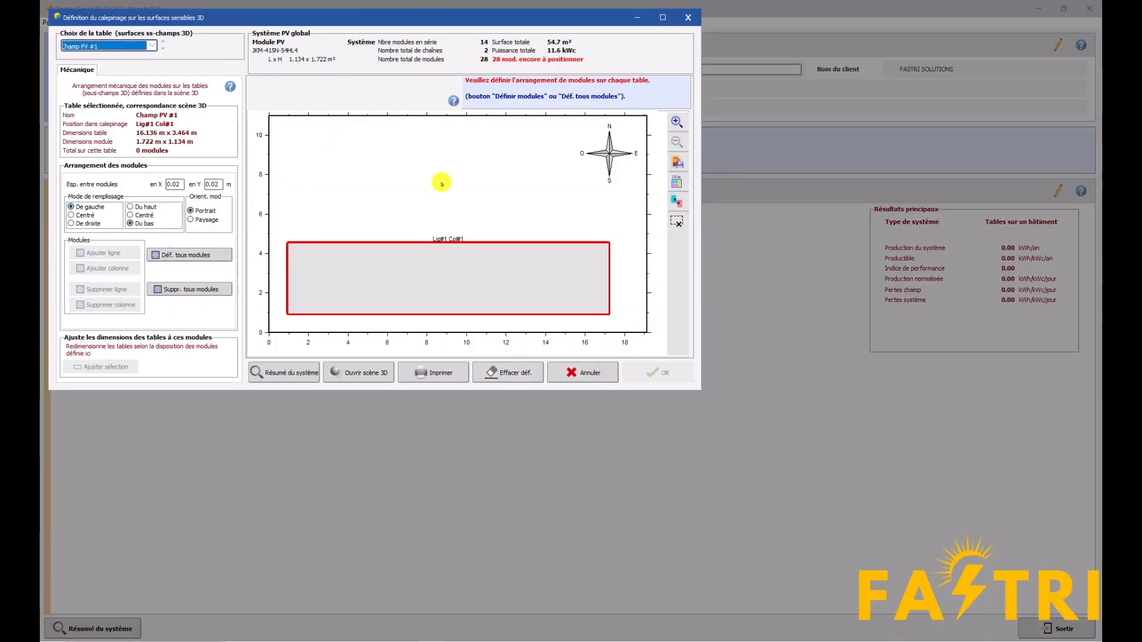
{"action": "left_click", "coordinate": [172, 255]}
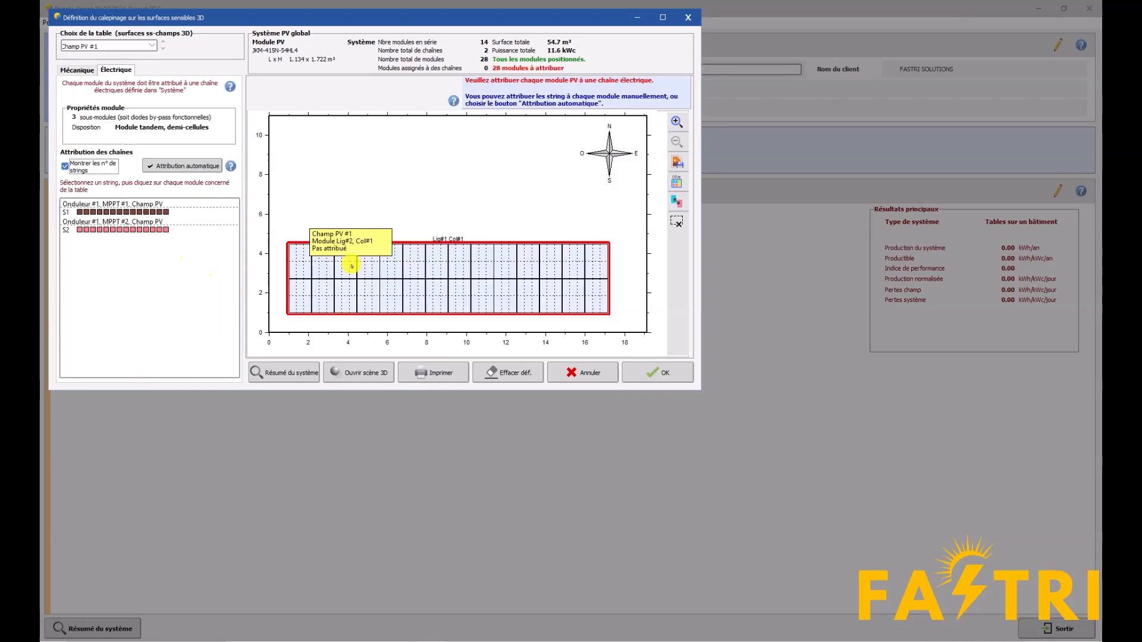
{"action": "left_click", "coordinate": [155, 165]}
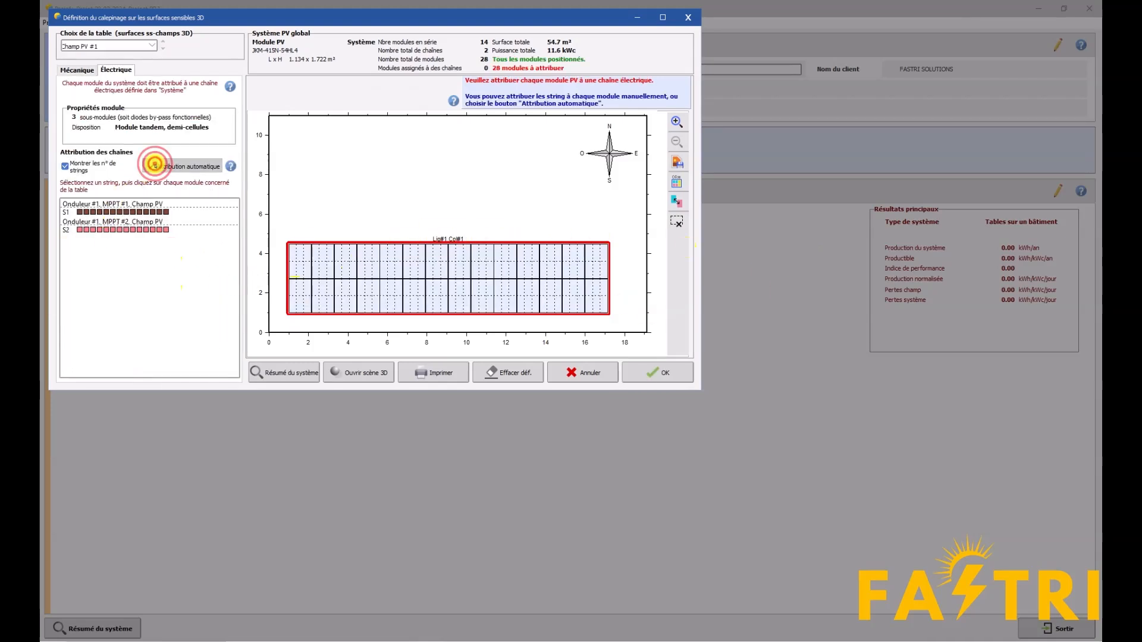
Try to clear all string assignments and redistribute the strings automatically over all modules
{"action": "left_click", "coordinate": [985, 275]}
{"action": "left_click", "coordinate": [985, 276]}
{"action": "left_click", "coordinate": [987, 279]}
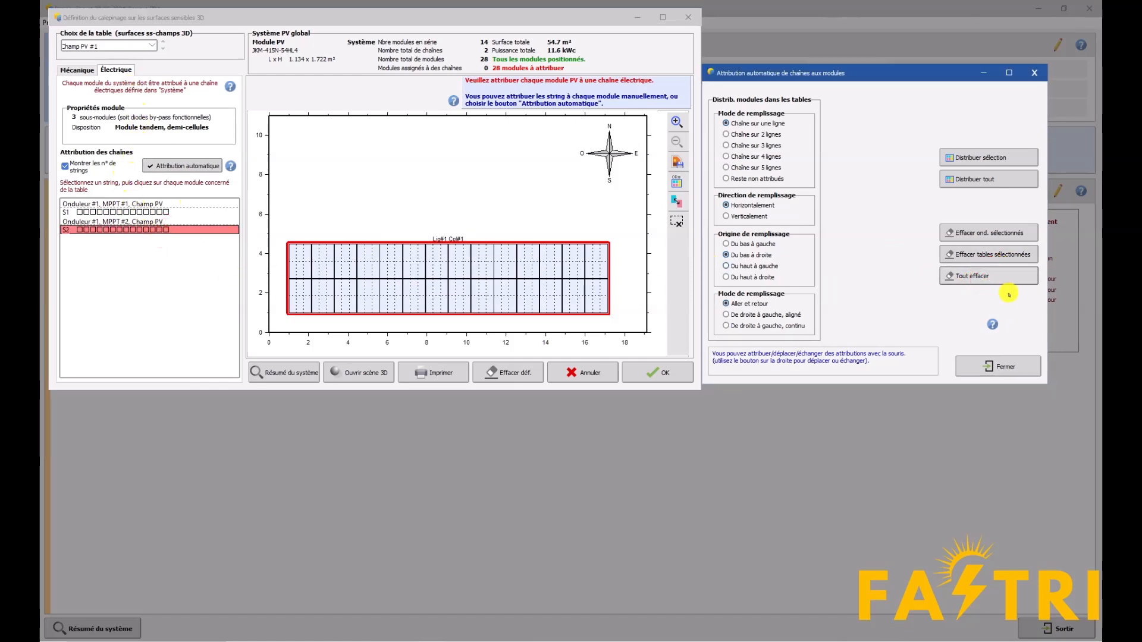
{"action": "left_click", "coordinate": [976, 179]}
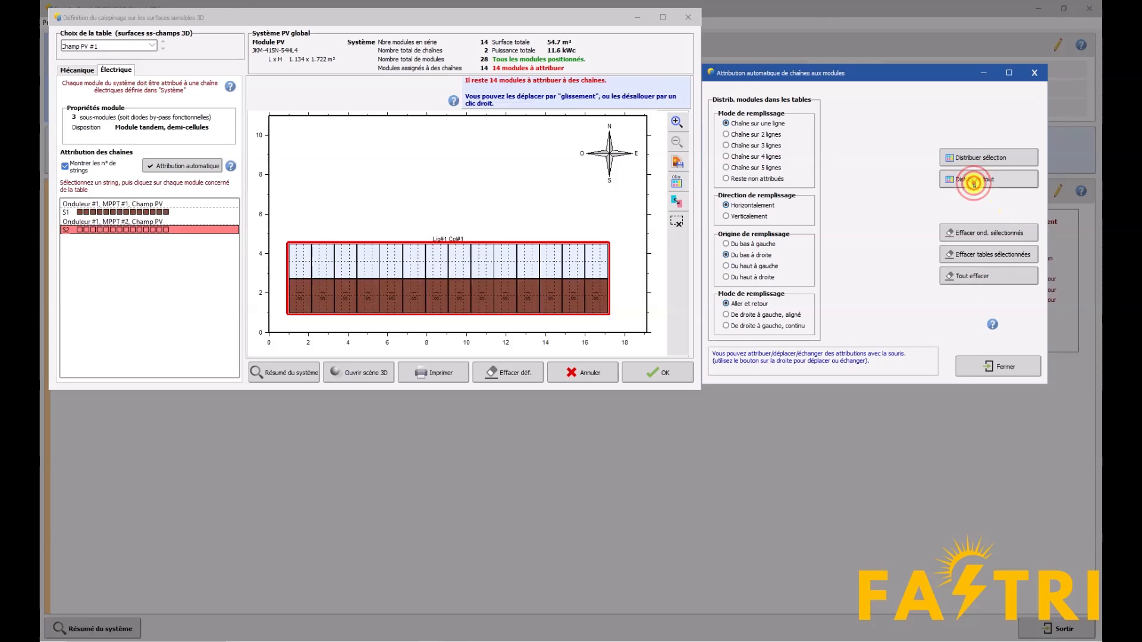
Try the automatic assignment again with string S1 of MPPT #1 selected, clearing all assignments before distributing everything
{"action": "left_click", "coordinate": [1027, 71]}
{"action": "left_click", "coordinate": [145, 211]}
{"action": "left_click", "coordinate": [164, 161]}
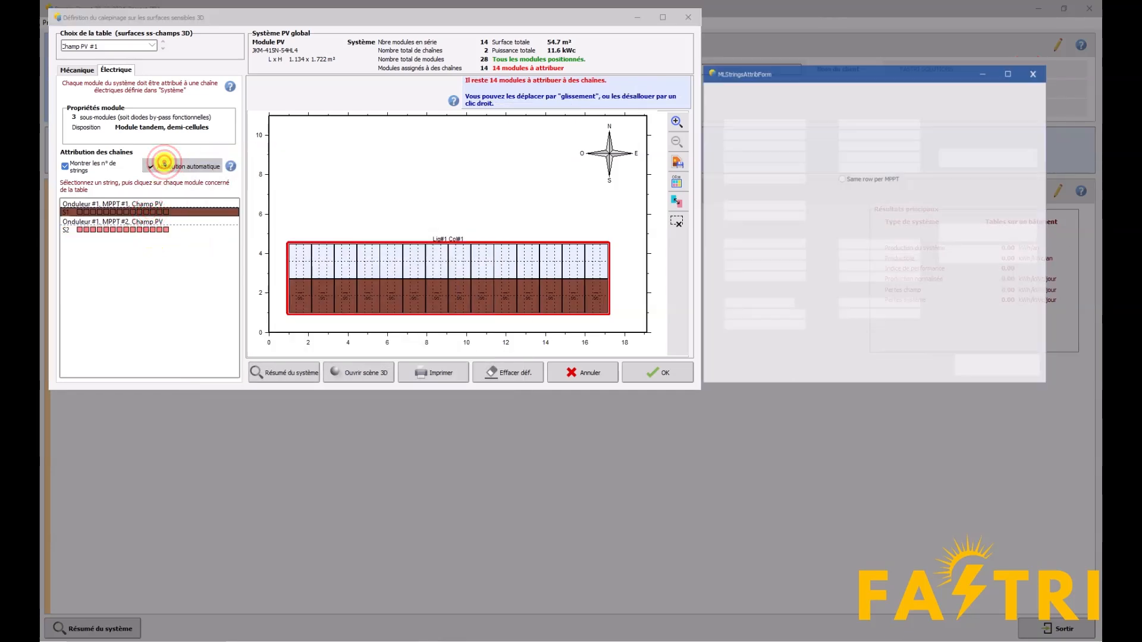
{"action": "left_click", "coordinate": [1002, 275]}
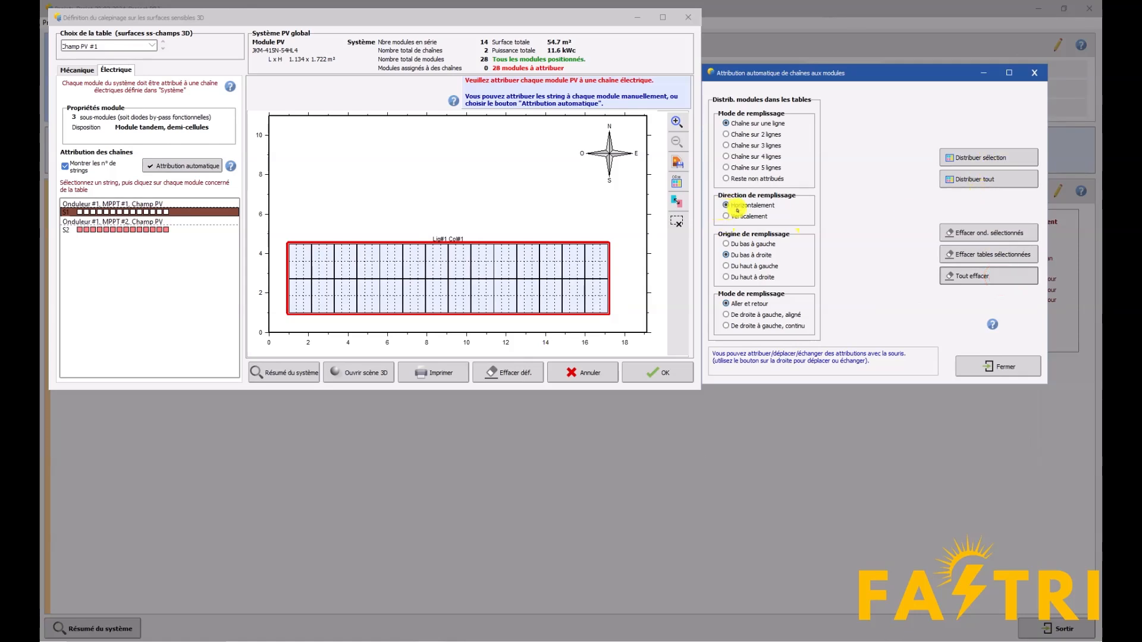
{"action": "left_click", "coordinate": [1005, 178]}
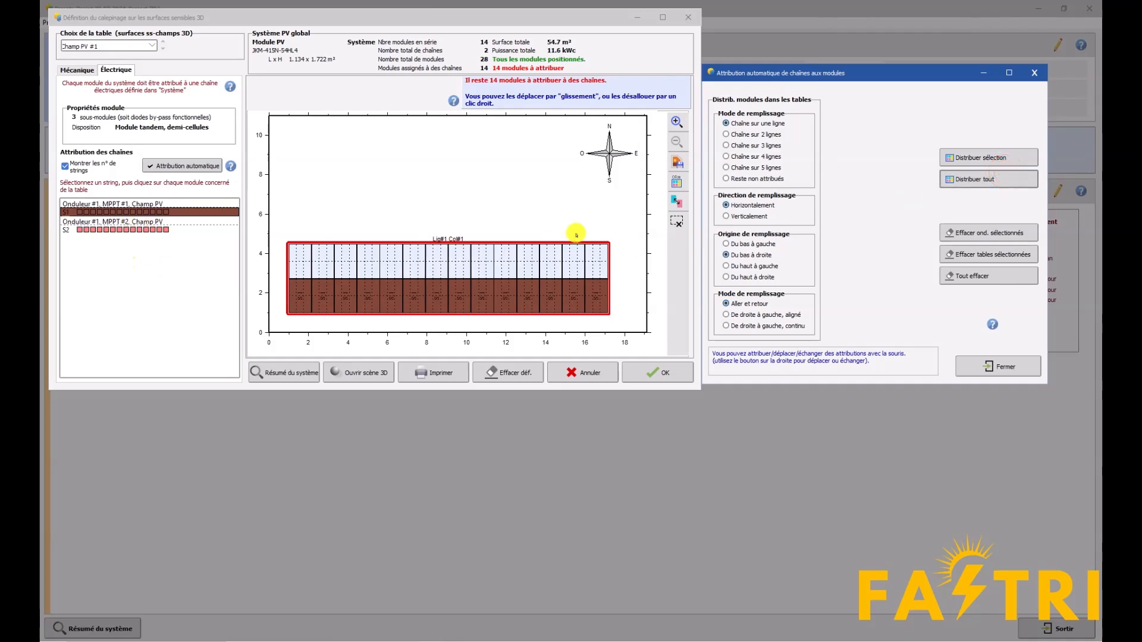
{"action": "left_click", "coordinate": [585, 261]}
{"action": "left_click", "coordinate": [639, 366]}
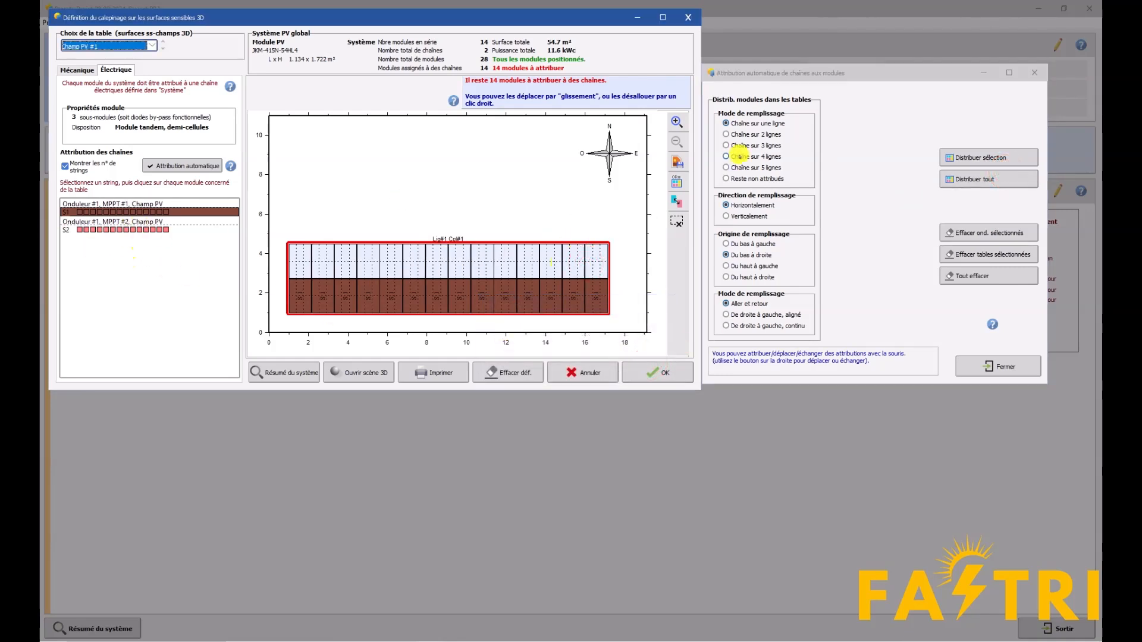
{"action": "left_click", "coordinate": [1034, 72]}
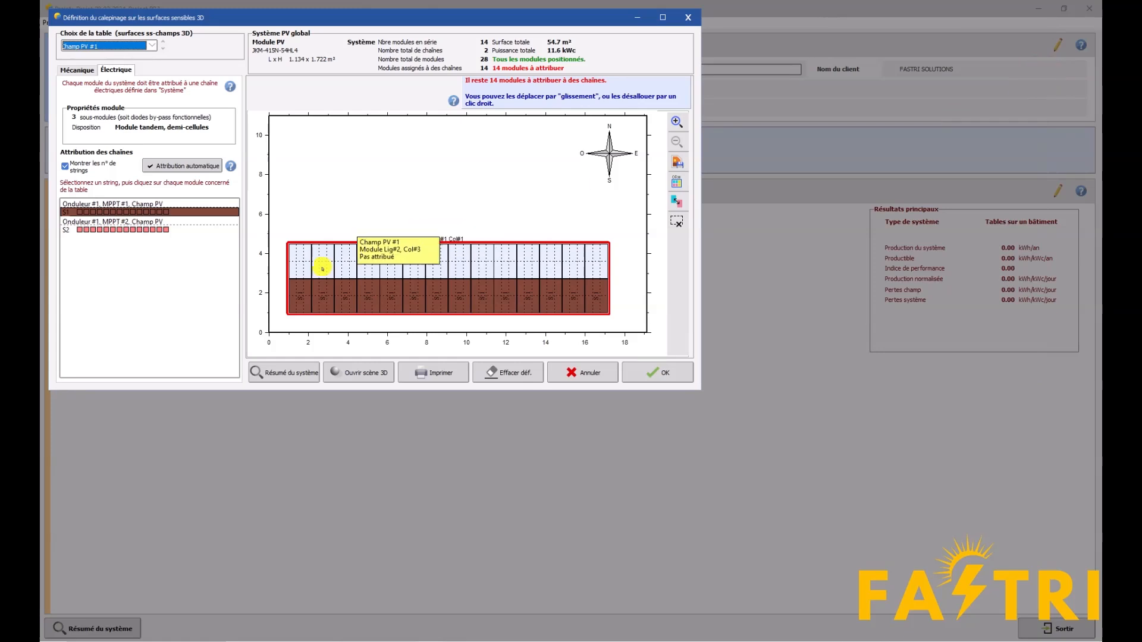
{"action": "left_click", "coordinate": [116, 231]}
{"action": "left_click", "coordinate": [117, 214]}
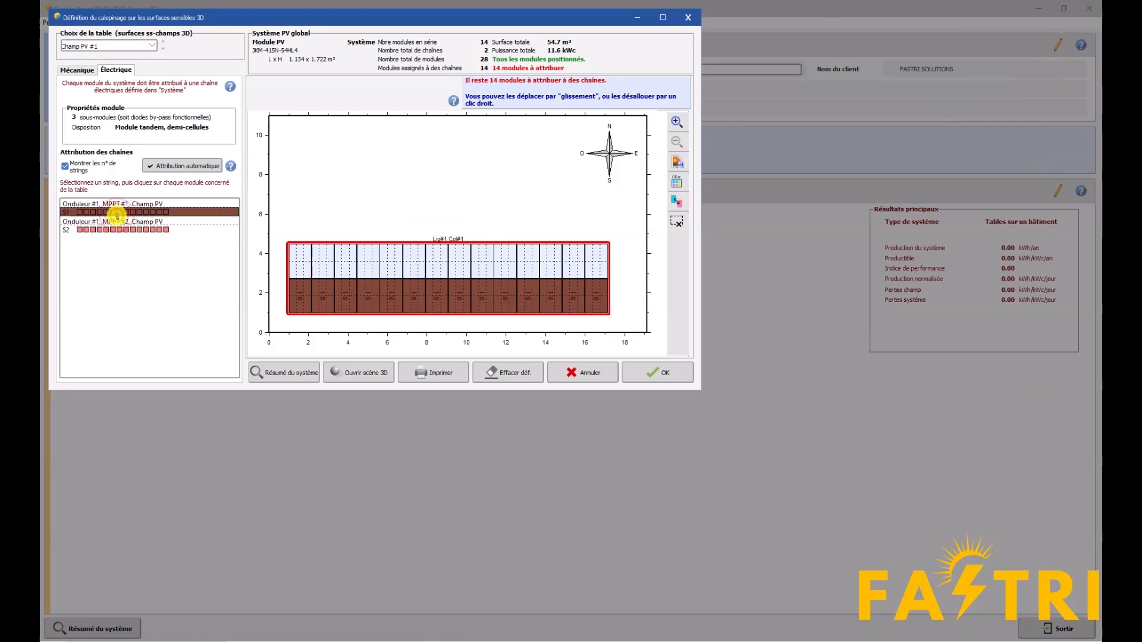
Remove and redefine all modules on the table in portrait orientation, and assign the strings to all of them automatically
{"action": "left_click", "coordinate": [90, 77]}
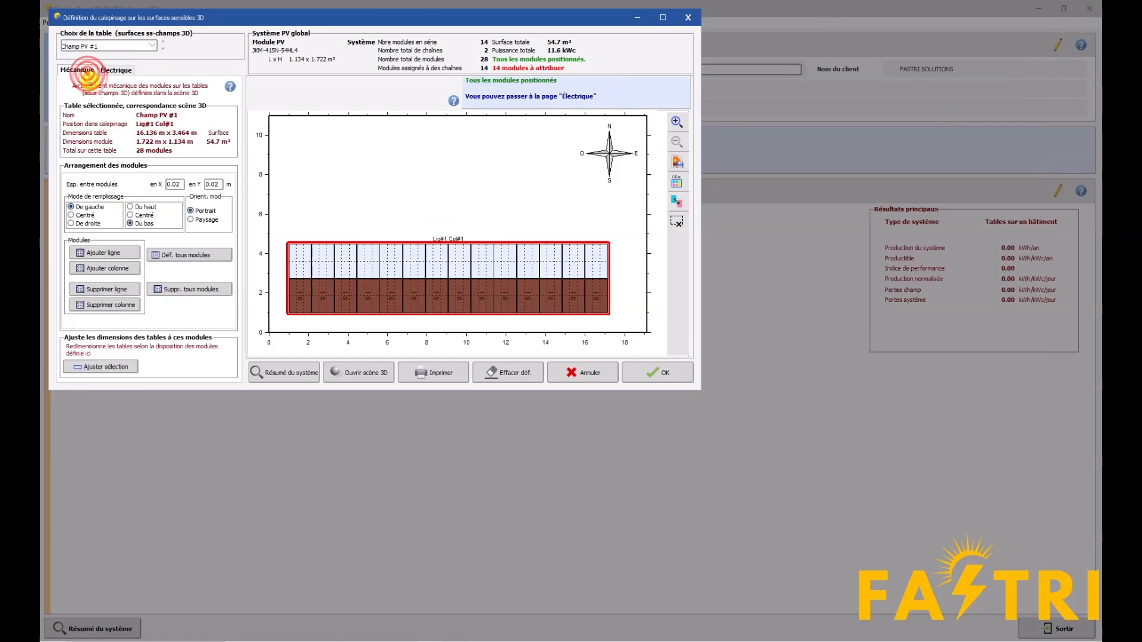
{"action": "left_click", "coordinate": [180, 289]}
{"action": "left_click", "coordinate": [186, 255]}
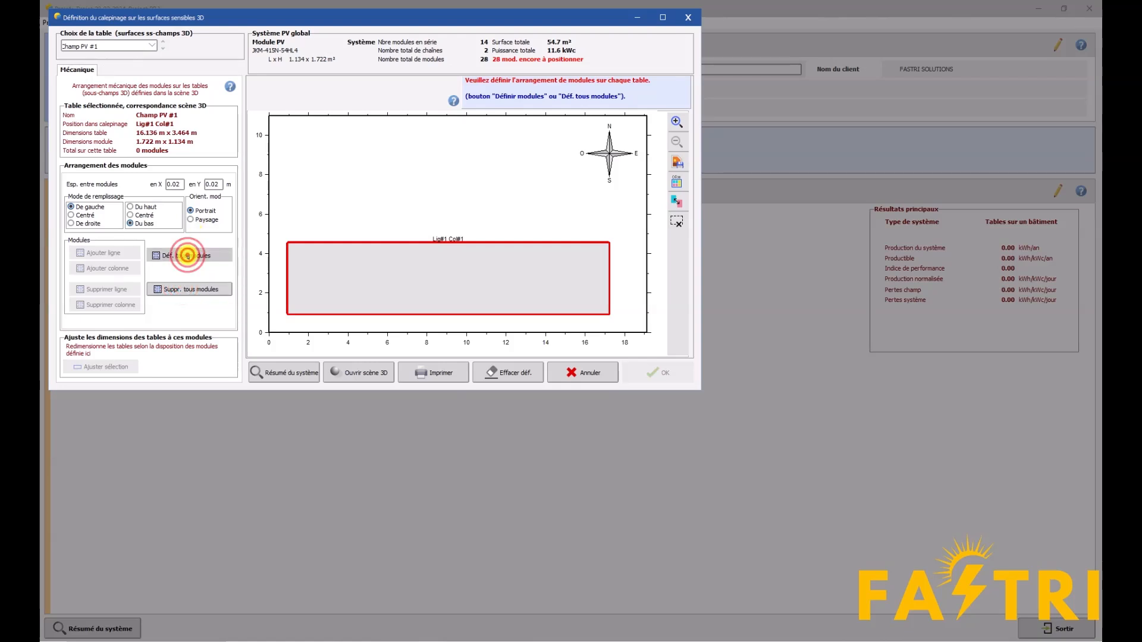
{"action": "left_click", "coordinate": [181, 166]}
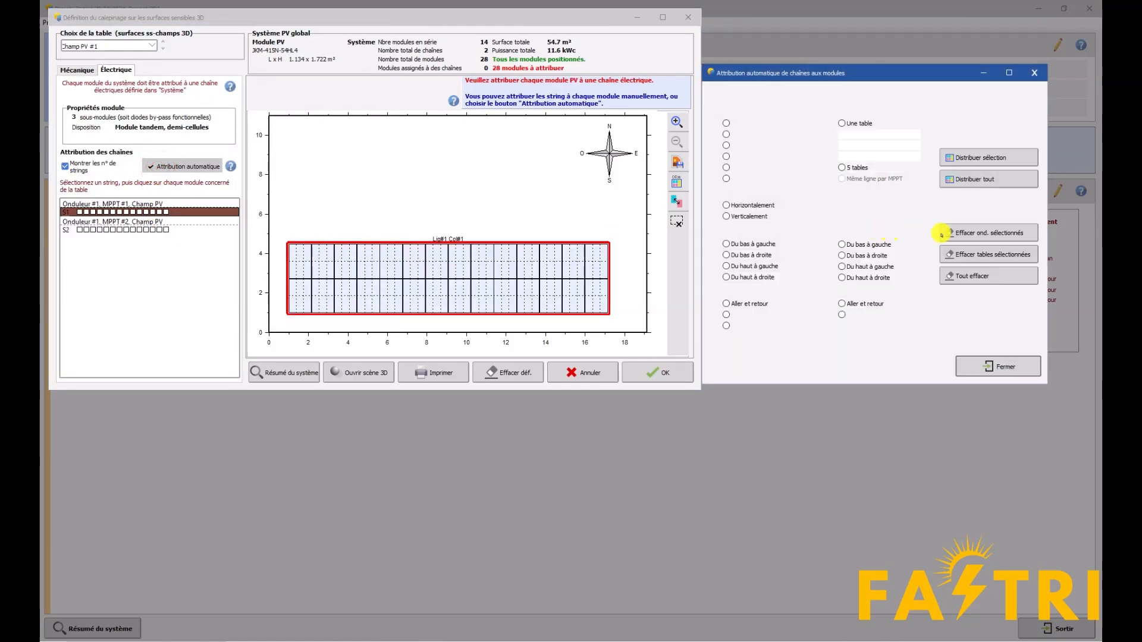
{"action": "left_click", "coordinate": [982, 179]}
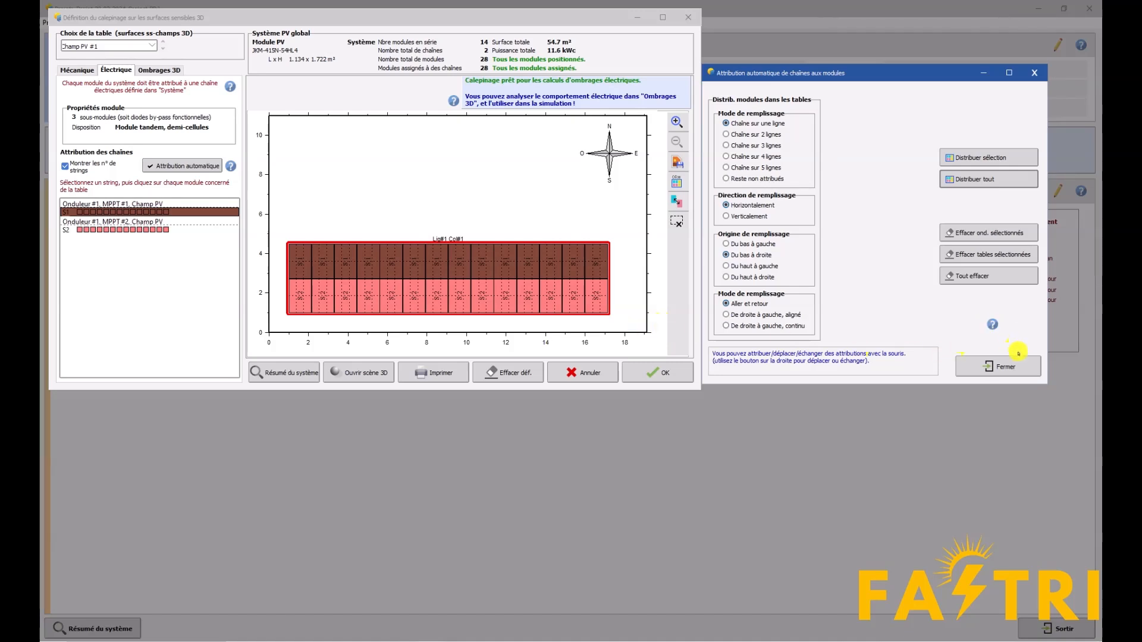
{"action": "left_click", "coordinate": [979, 369]}
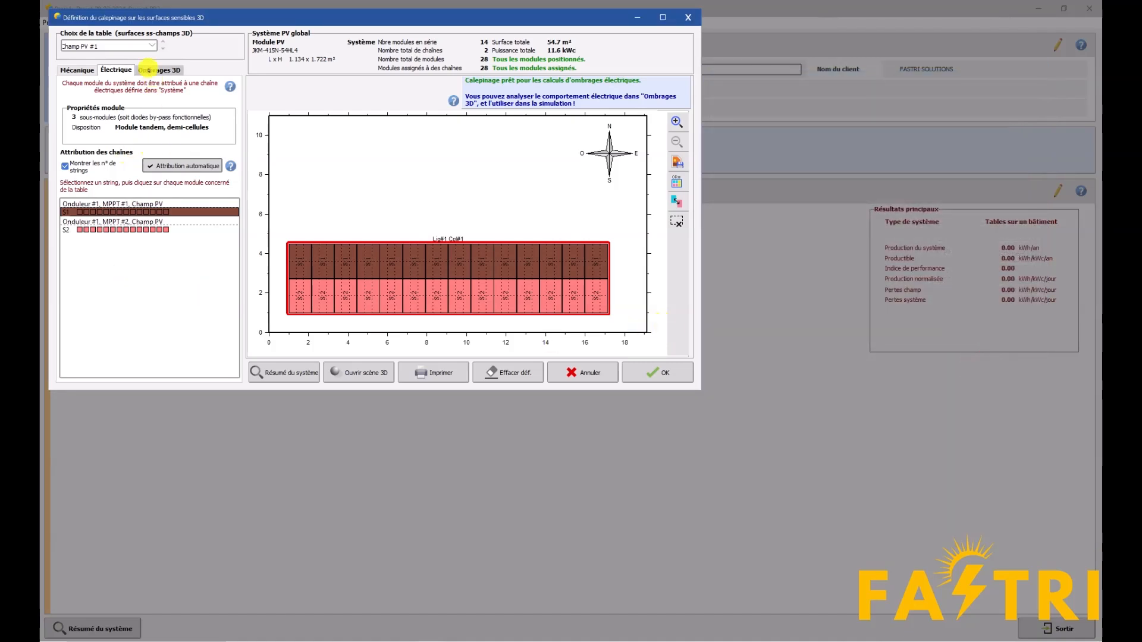
Calculate the 3D shading losses for 20/12/2011 and check which string covers each module row
{"action": "left_click", "coordinate": [149, 69]}
{"action": "left_click", "coordinate": [153, 114]}
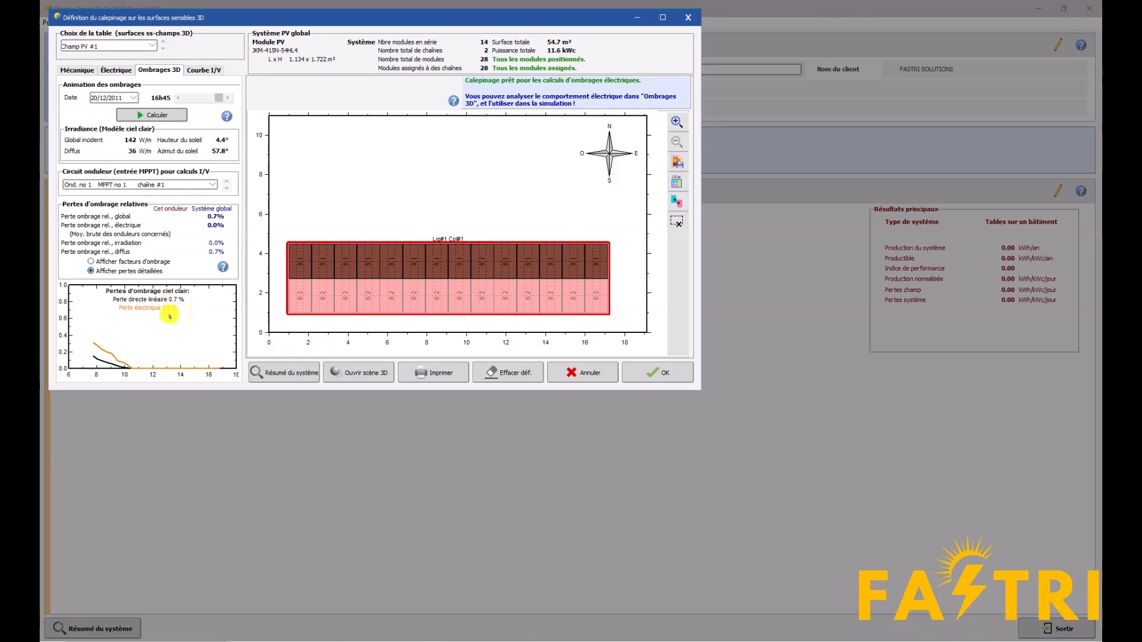
{"action": "mouse_move", "coordinate": [597, 253]}
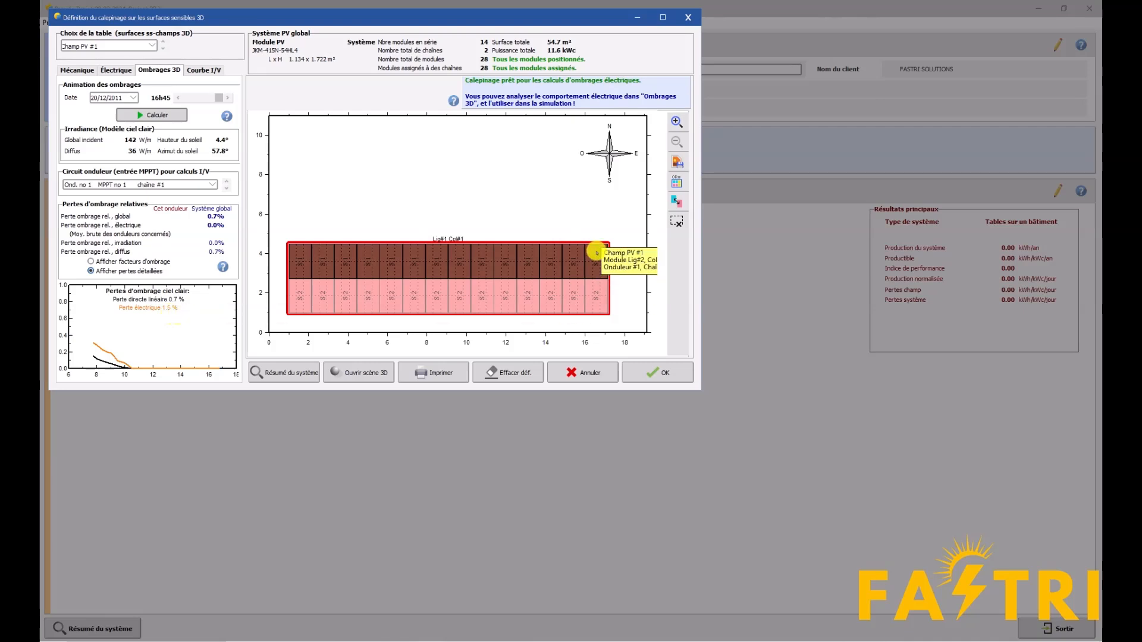
{"action": "mouse_move", "coordinate": [357, 292]}
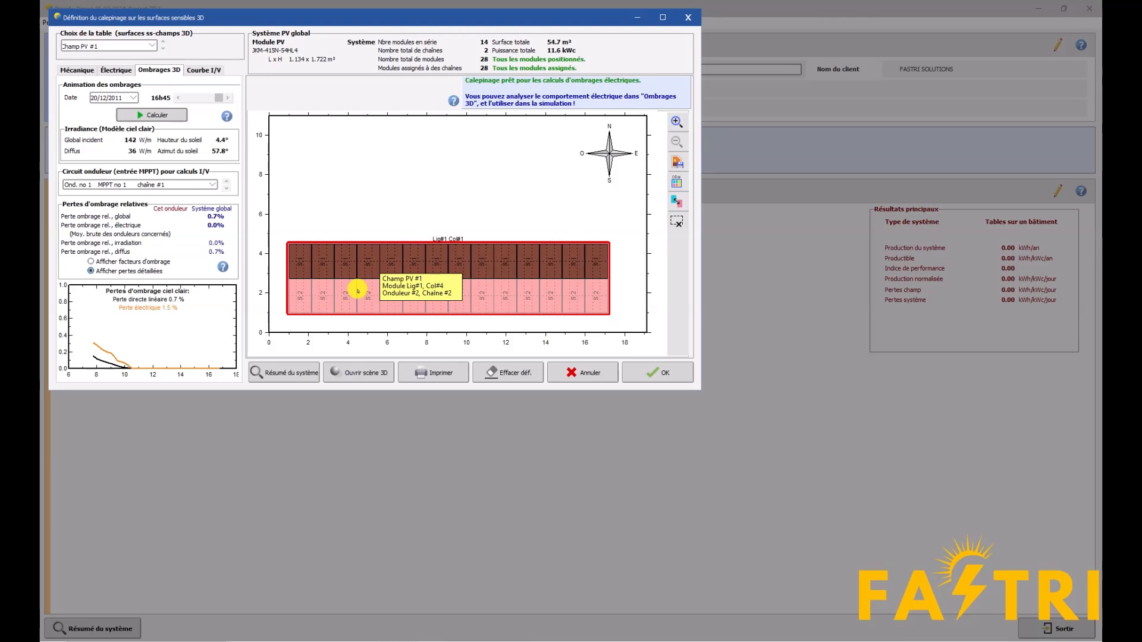
Examine the I/V curves of MPPT no 1, chaîne #1 on 20/12, stepping the time from 09h00 to 10h45
{"action": "left_click", "coordinate": [203, 69]}
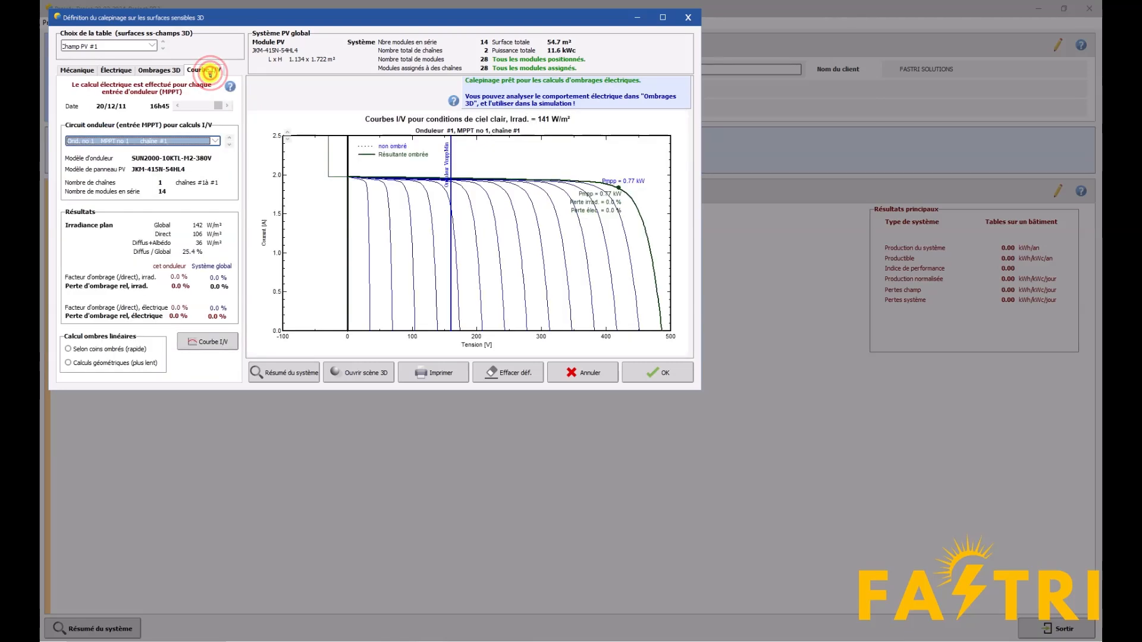
{"action": "left_click", "coordinate": [177, 105]}
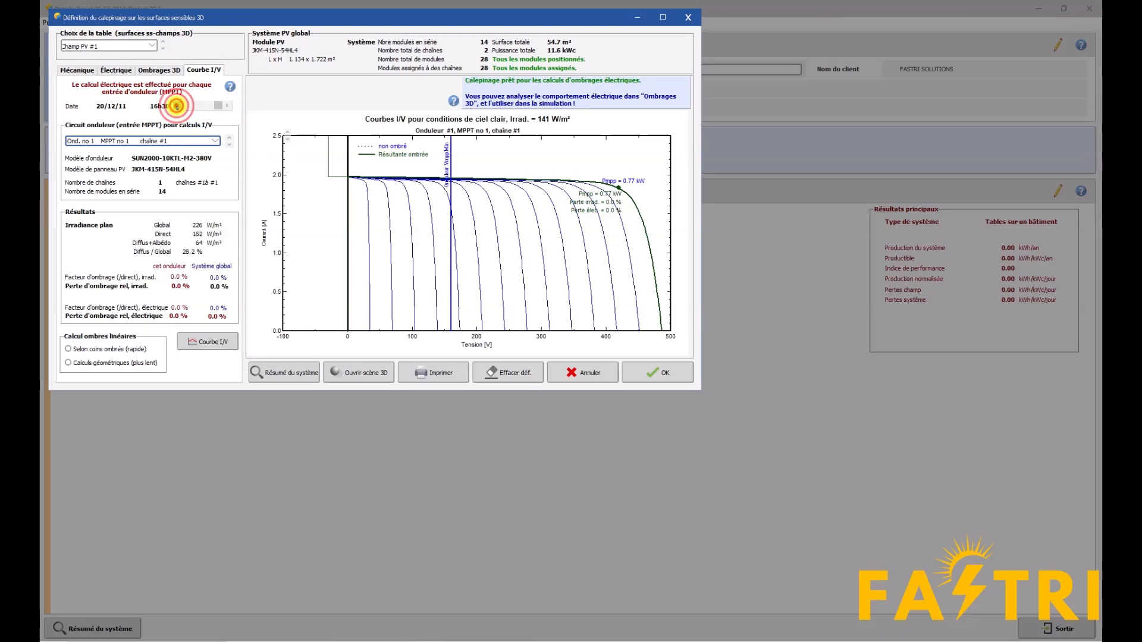
{"action": "left_click_drag", "start_coordinate": [215, 108], "coordinate": [190, 111]}
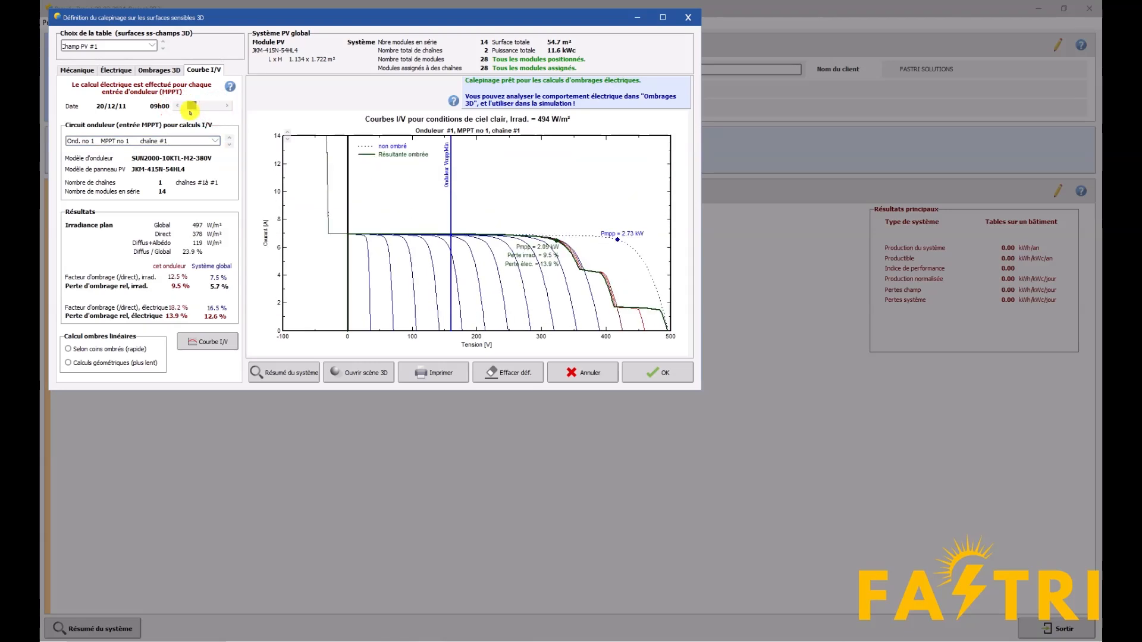
{"action": "left_click", "coordinate": [226, 106]}
{"action": "left_click", "coordinate": [227, 106]}
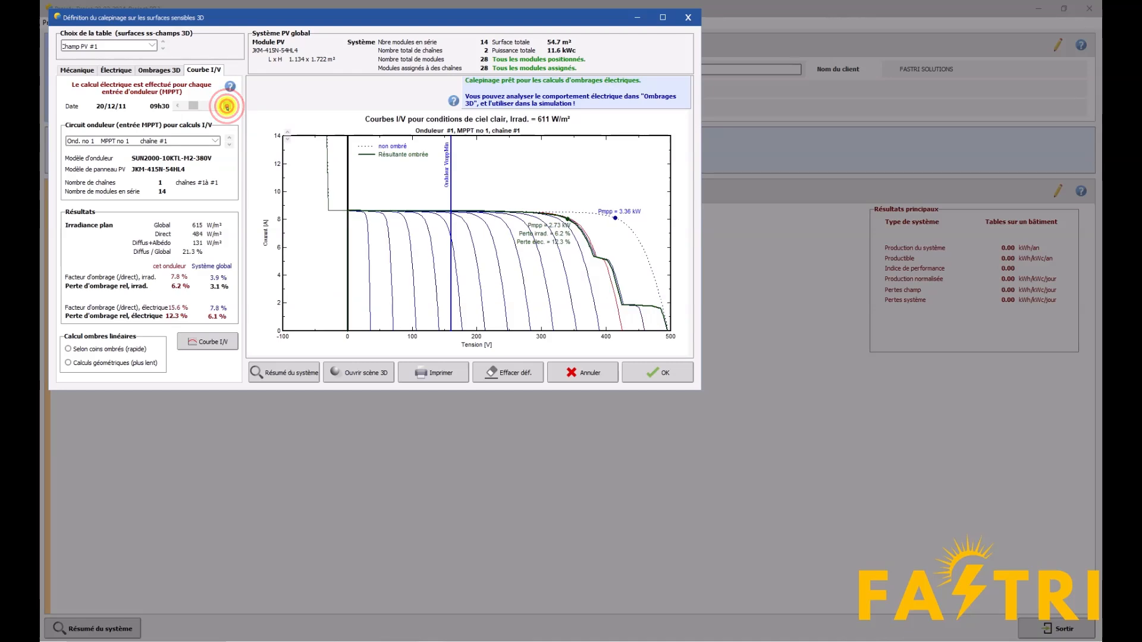
{"action": "left_click", "coordinate": [227, 107]}
{"action": "left_click", "coordinate": [226, 107]}
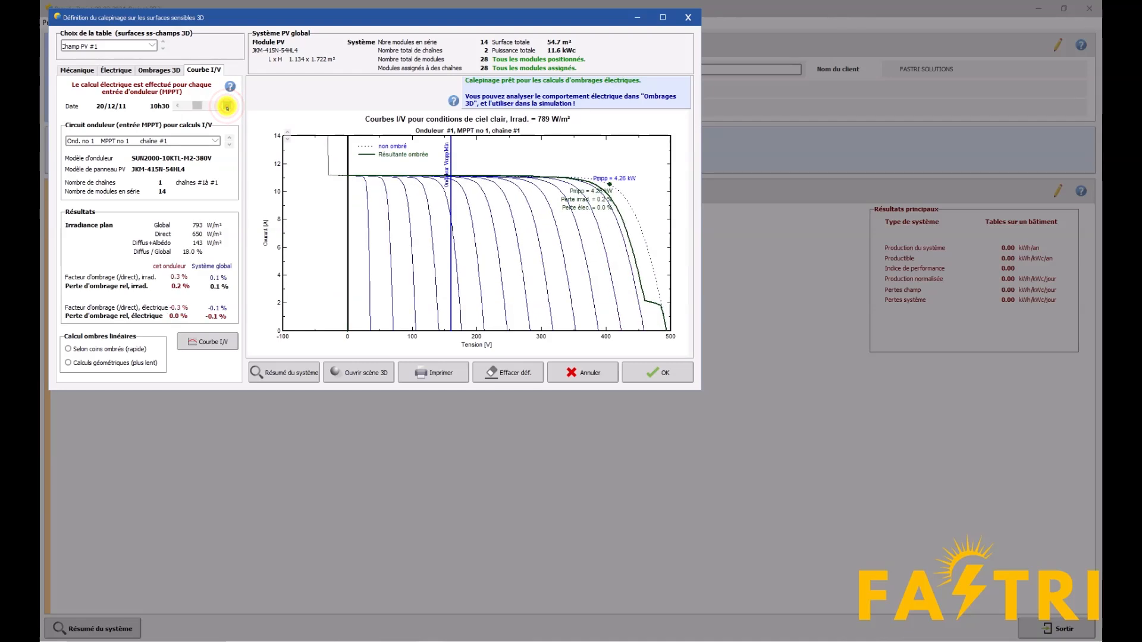
{"action": "left_click", "coordinate": [226, 106]}
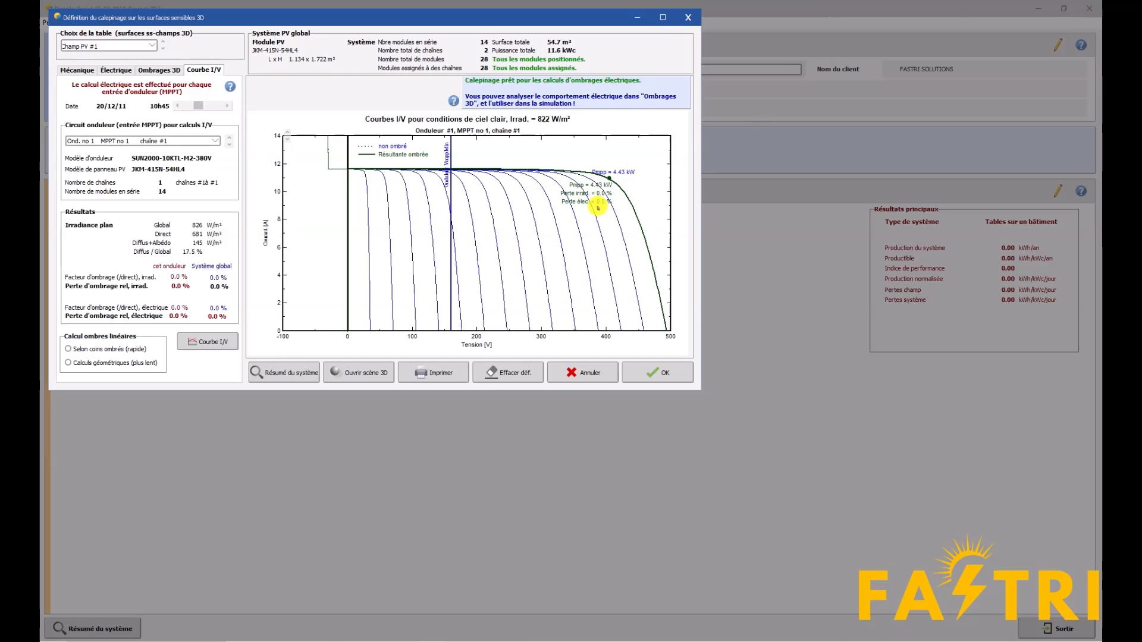
Compare the I/V curves and shading losses of chaîne #2 and chaîne #1 at 10h30
{"action": "left_click", "coordinate": [177, 106]}
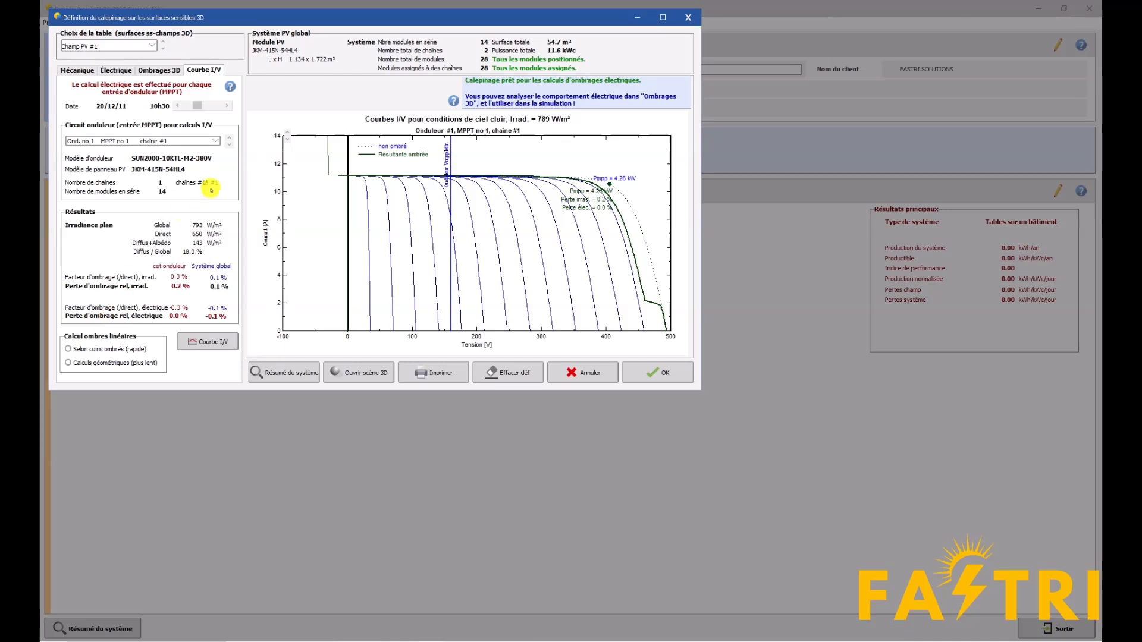
{"action": "left_click", "coordinate": [214, 141]}
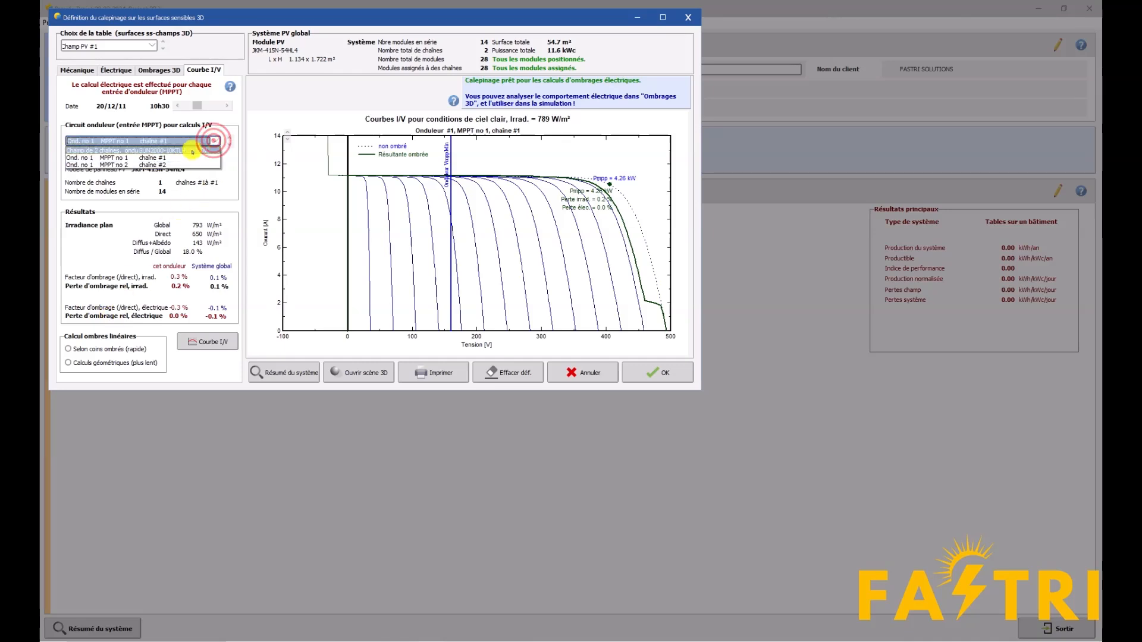
{"action": "left_click", "coordinate": [176, 165]}
{"action": "left_click", "coordinate": [214, 141]}
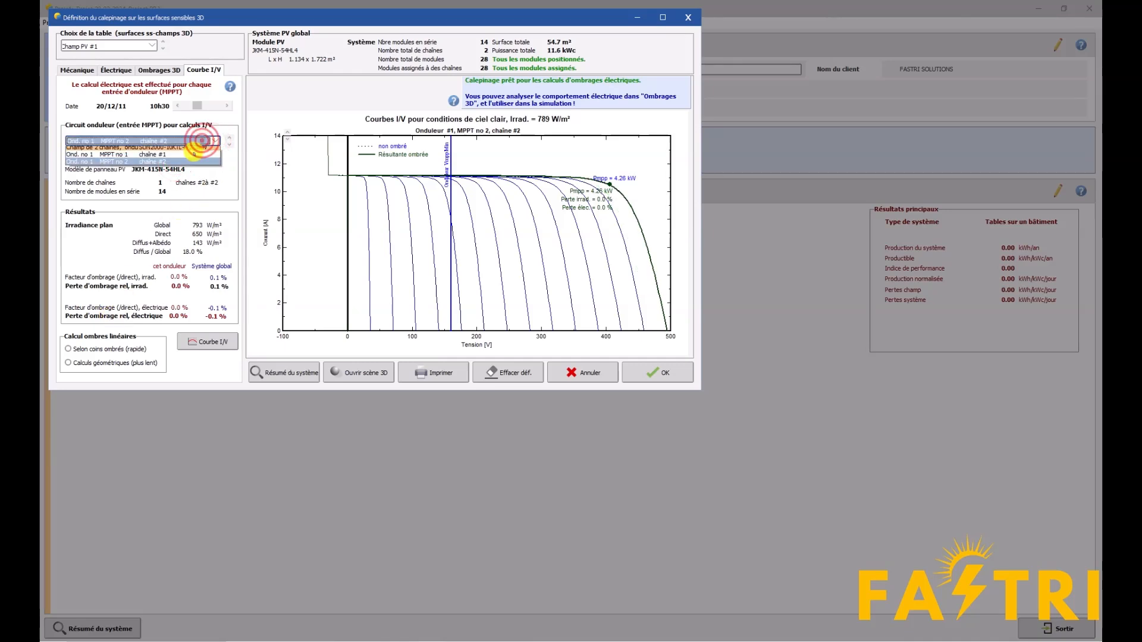
{"action": "left_click", "coordinate": [106, 157]}
Set the time to 10h00 and compare the shading losses of chaîne #1 and chaîne #2
{"action": "left_click", "coordinate": [177, 106]}
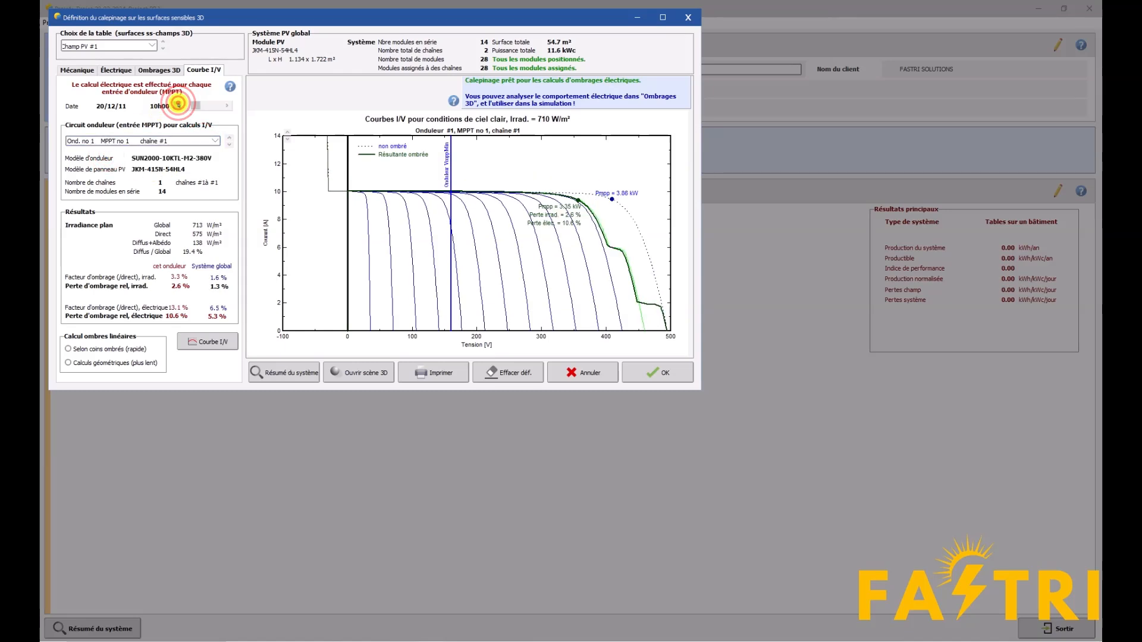
{"action": "left_click", "coordinate": [215, 141]}
{"action": "left_click", "coordinate": [171, 165]}
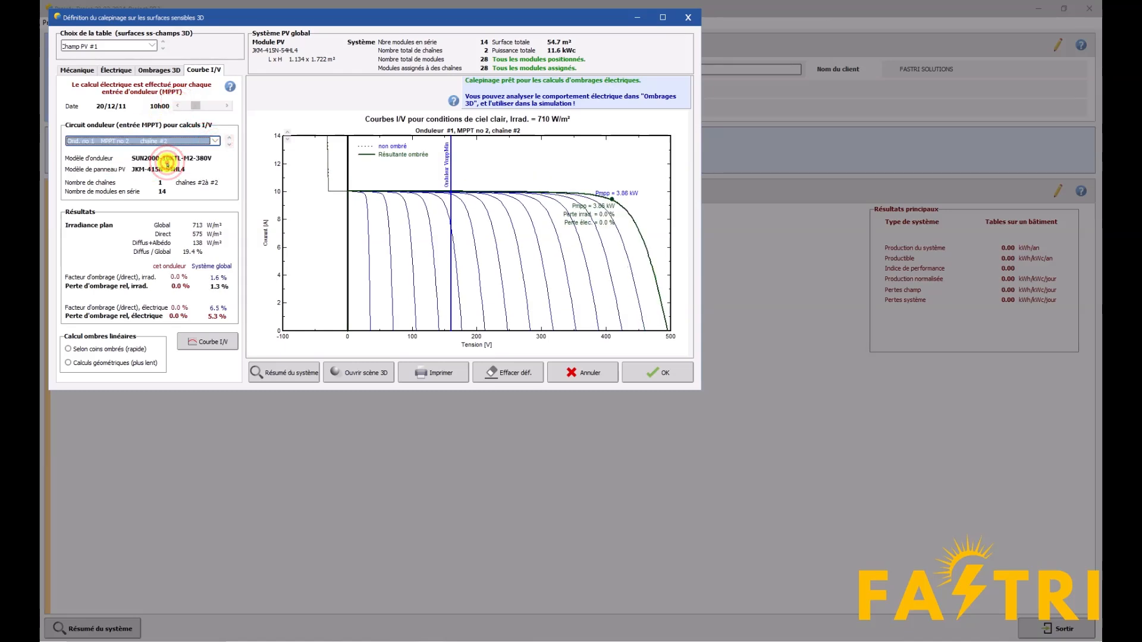
{"action": "left_click", "coordinate": [171, 142]}
{"action": "left_click", "coordinate": [153, 164]}
{"action": "left_click", "coordinate": [166, 142]}
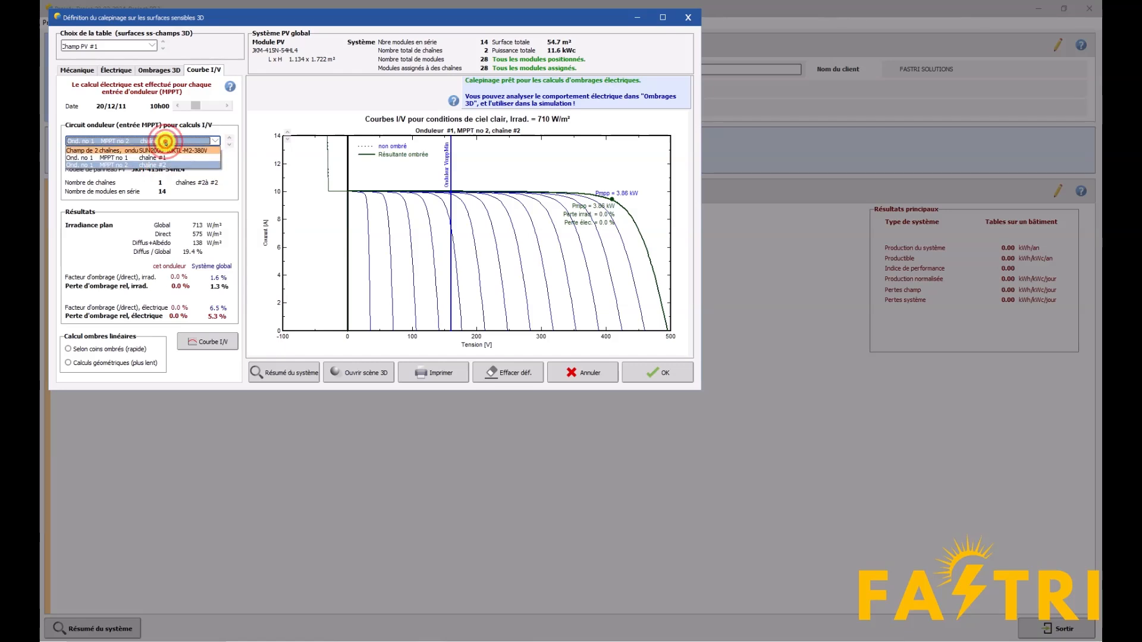
{"action": "left_click", "coordinate": [155, 157]}
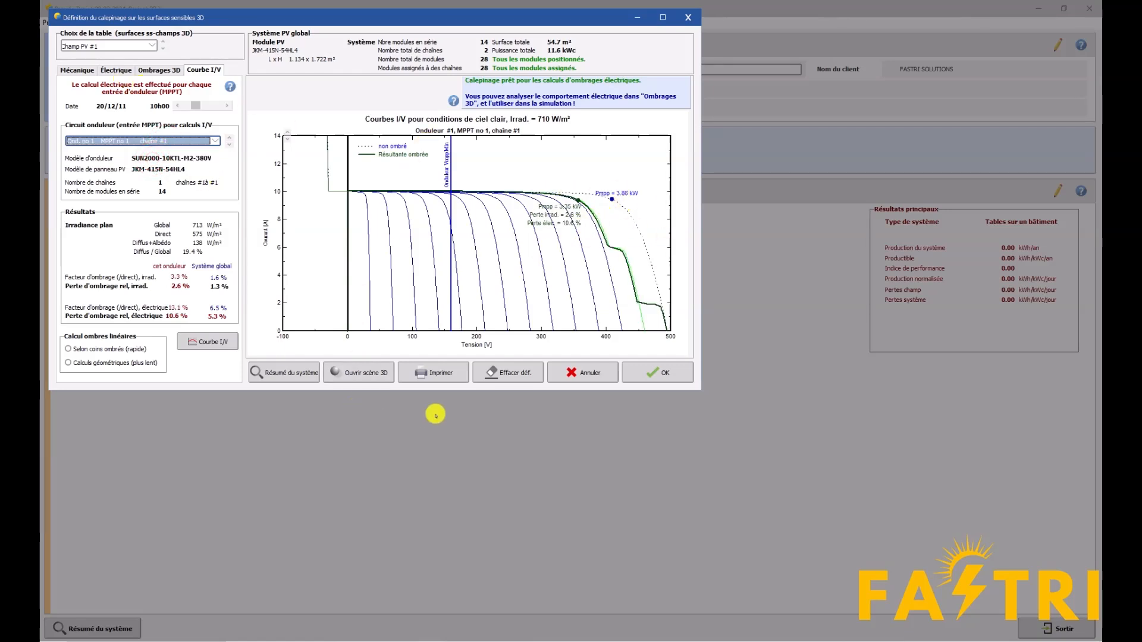
Inspect the two string rows in the 3D scene with realistic rendering, then close the scene
{"action": "left_click", "coordinate": [367, 376]}
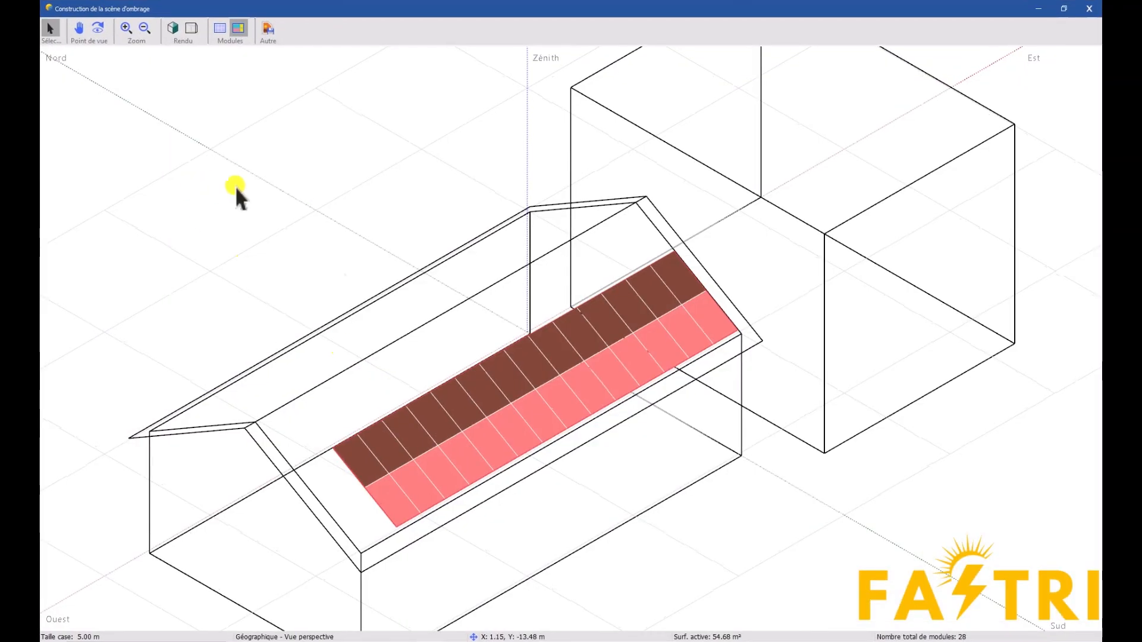
{"action": "left_click", "coordinate": [173, 27]}
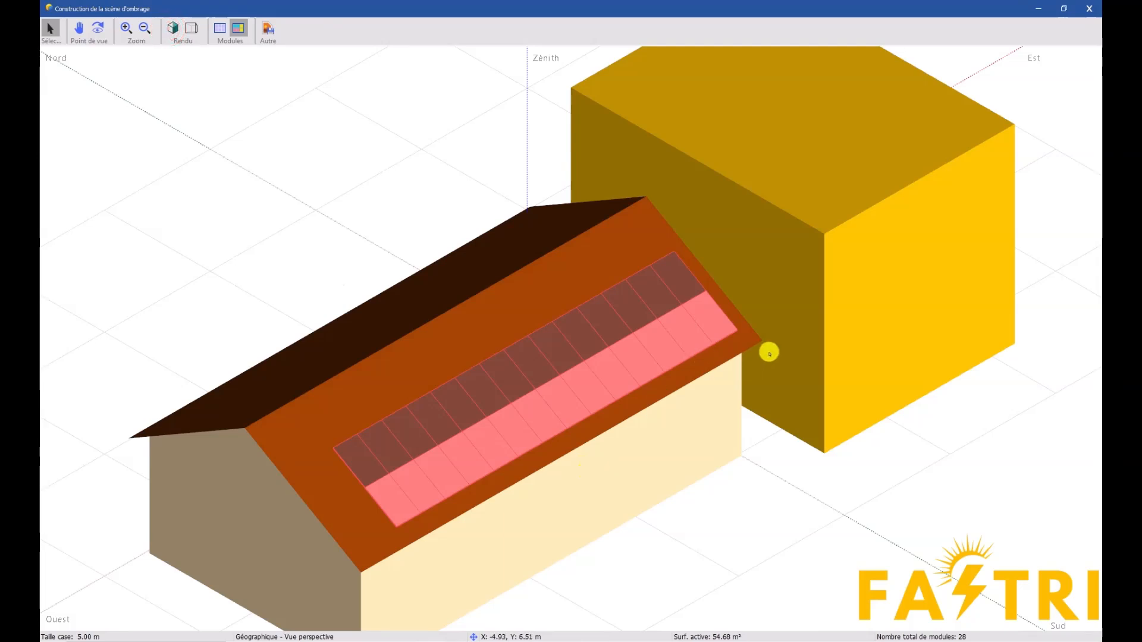
{"action": "scroll", "coordinate": [768, 353], "scroll_direction": "up", "scroll_amount": 2}
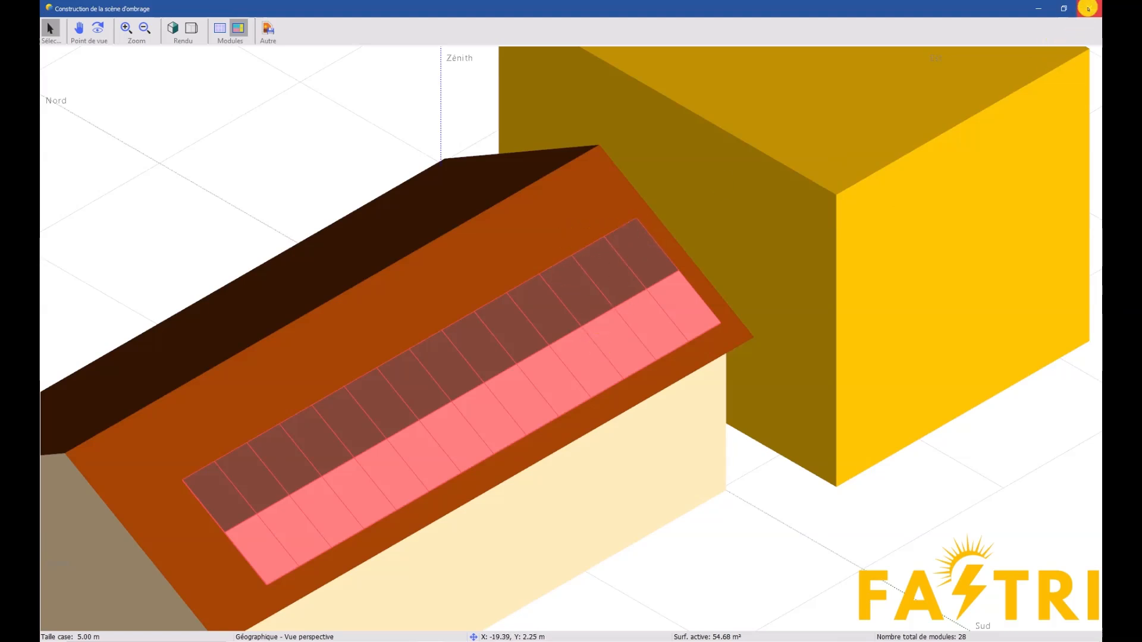
{"action": "left_click", "coordinate": [1088, 8]}
Set the time to 09h00 and compare the I/V curves of chaîne #2 and chaîne #1
{"action": "left_click", "coordinate": [179, 106]}
{"action": "left_click", "coordinate": [179, 106]}
{"action": "left_click", "coordinate": [161, 141]}
{"action": "left_click", "coordinate": [145, 158]}
{"action": "left_click", "coordinate": [214, 141]}
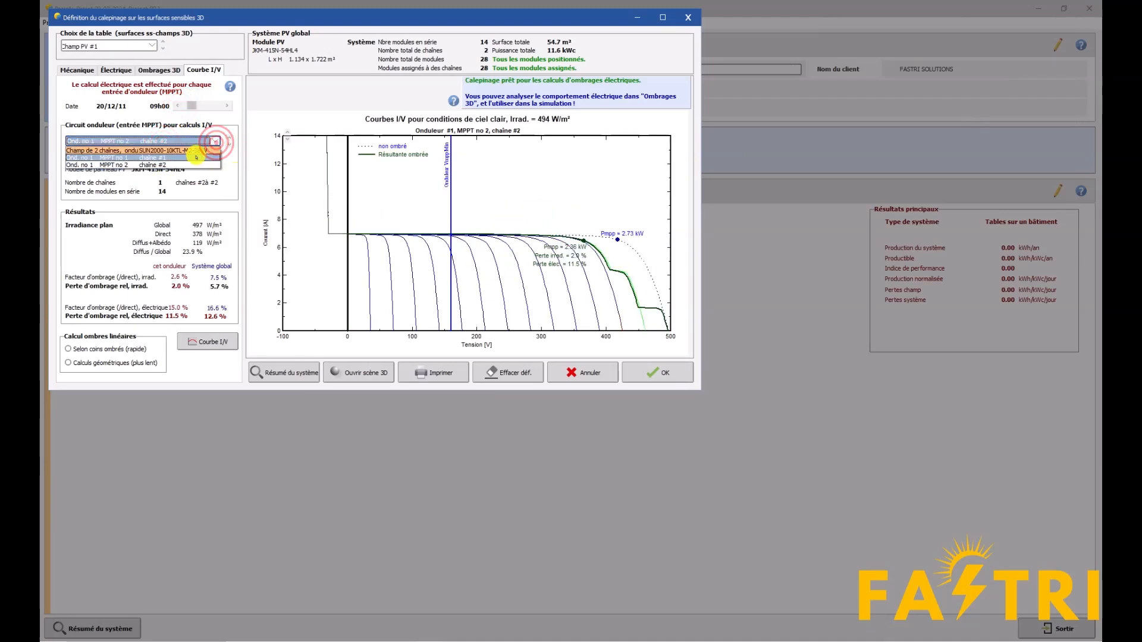
{"action": "left_click", "coordinate": [197, 158]}
Return chaîne #1's I/V analysis to 10h00 and open the 3D scene to examine the shading on the modules
{"action": "left_click", "coordinate": [226, 106]}
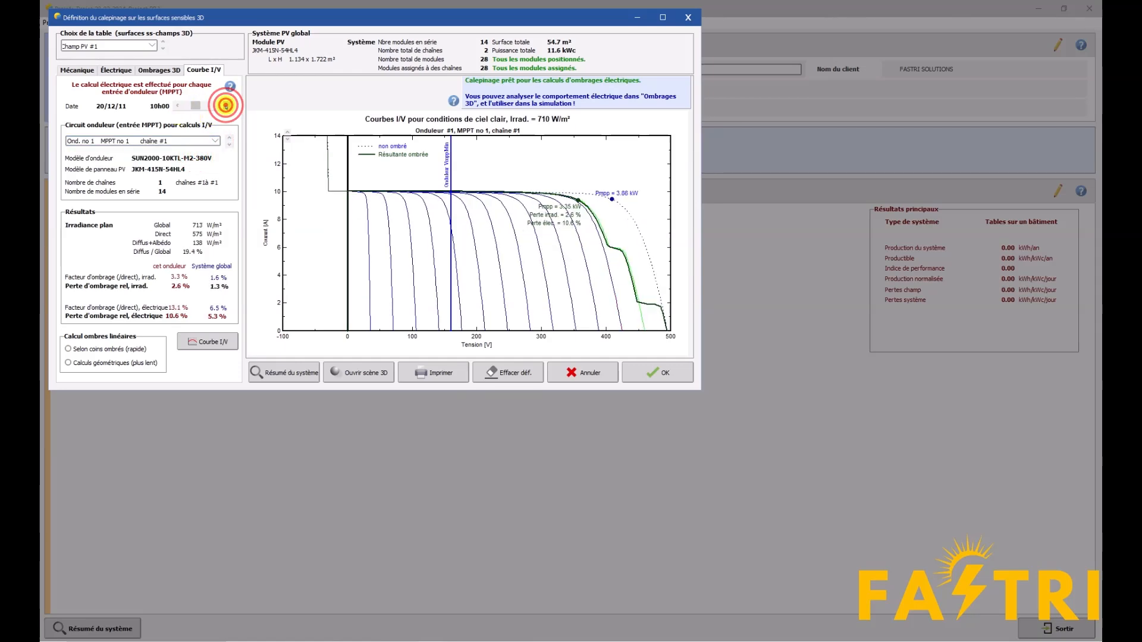
{"action": "left_click", "coordinate": [381, 373]}
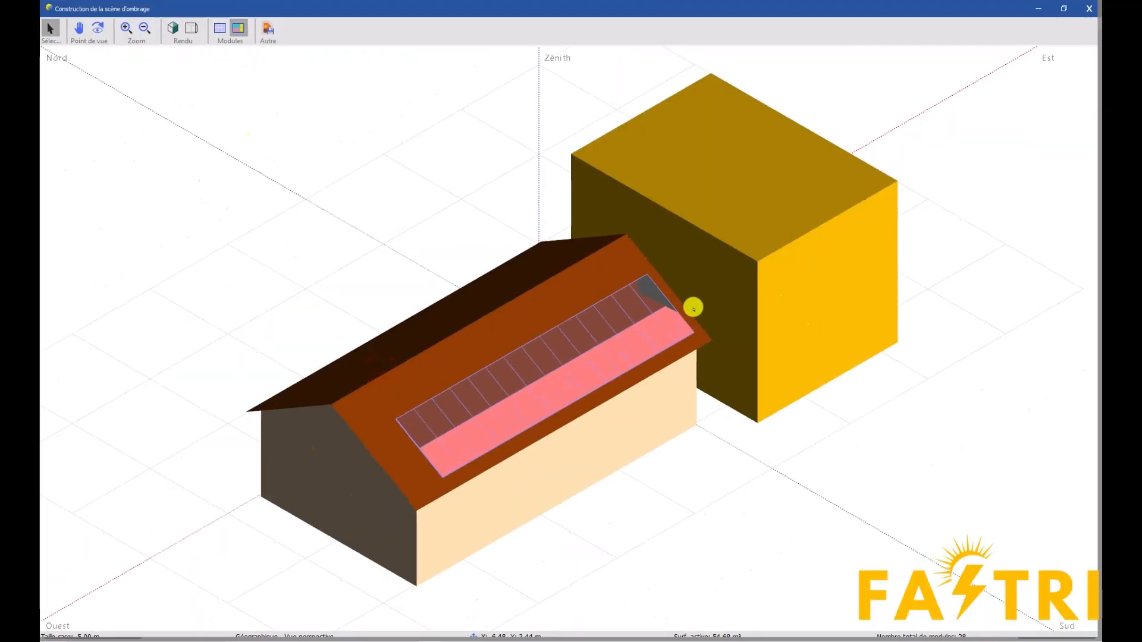
Examine the shaded corner modules up close in the 3D scene, then close the scene and save the module layout definition
{"action": "scroll", "coordinate": [693, 308], "scroll_direction": "up", "scroll_amount": 5}
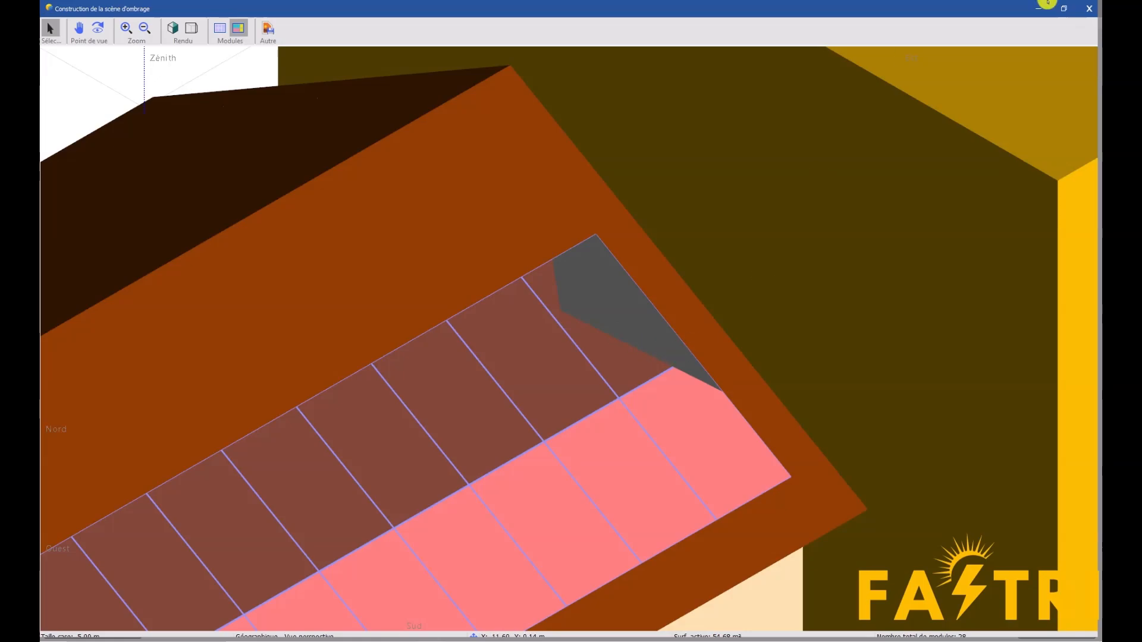
{"action": "left_click", "coordinate": [1088, 9]}
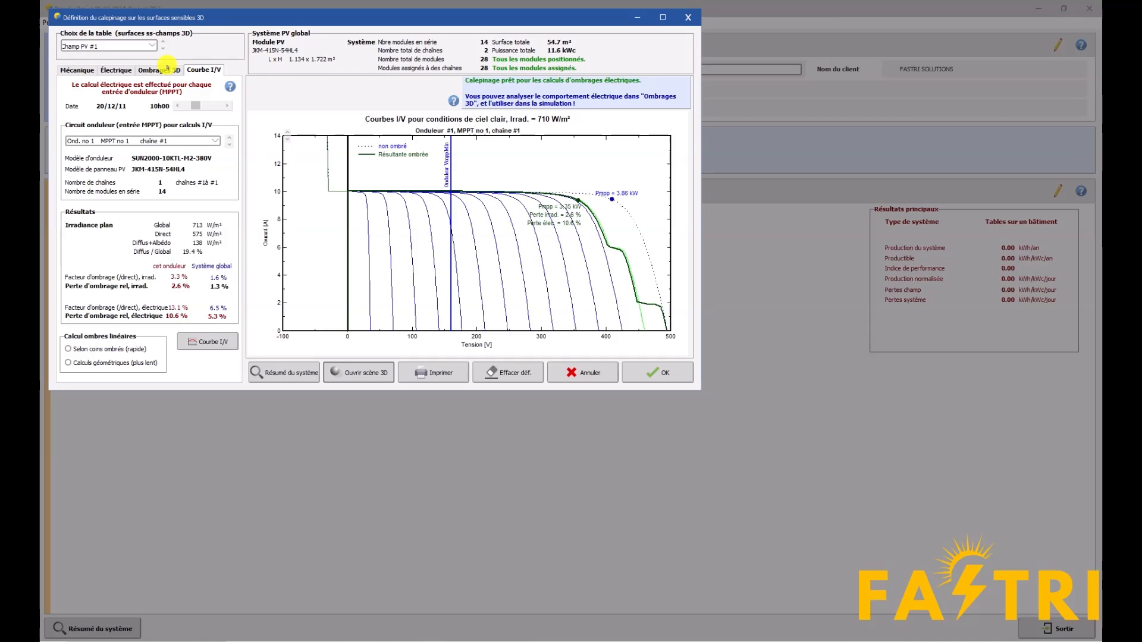
{"action": "left_click", "coordinate": [656, 373]}
{"action": "left_click", "coordinate": [603, 382]}
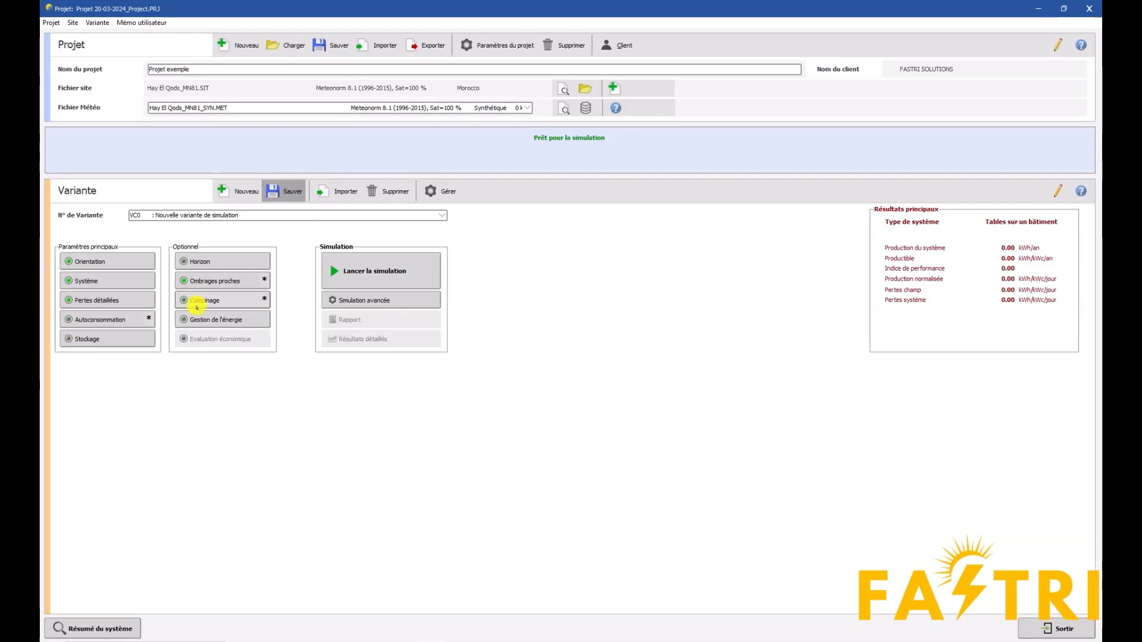
Set the near shadings' use in the simulation to "Calcul électrique détaillé (selon calepinage)" and accept the definition
{"action": "left_click", "coordinate": [209, 280]}
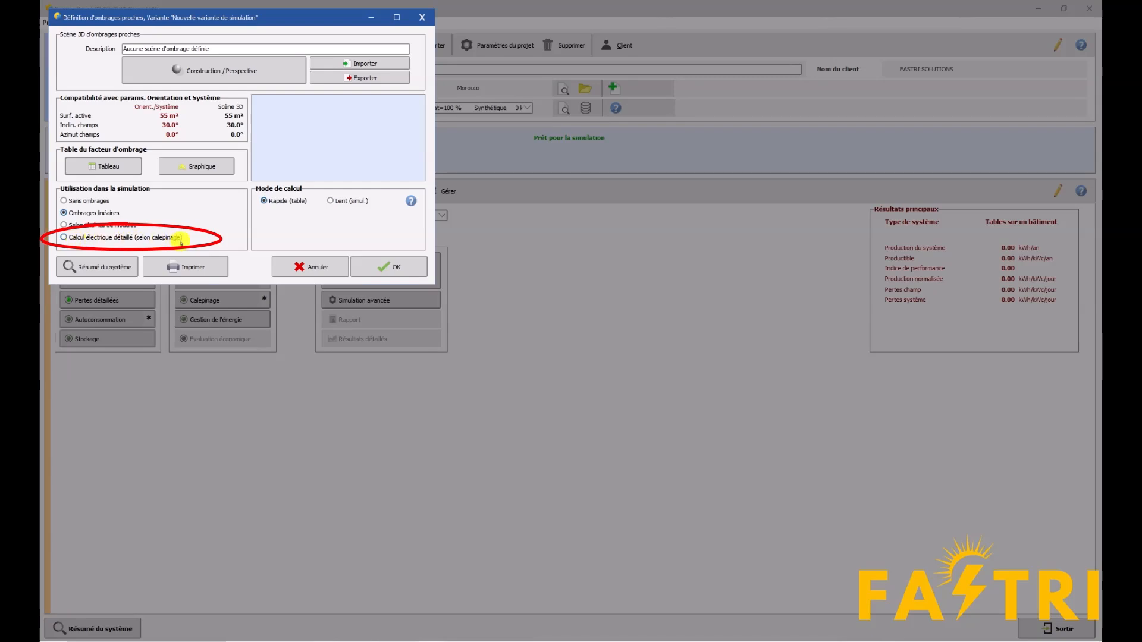
{"action": "left_click", "coordinate": [64, 237]}
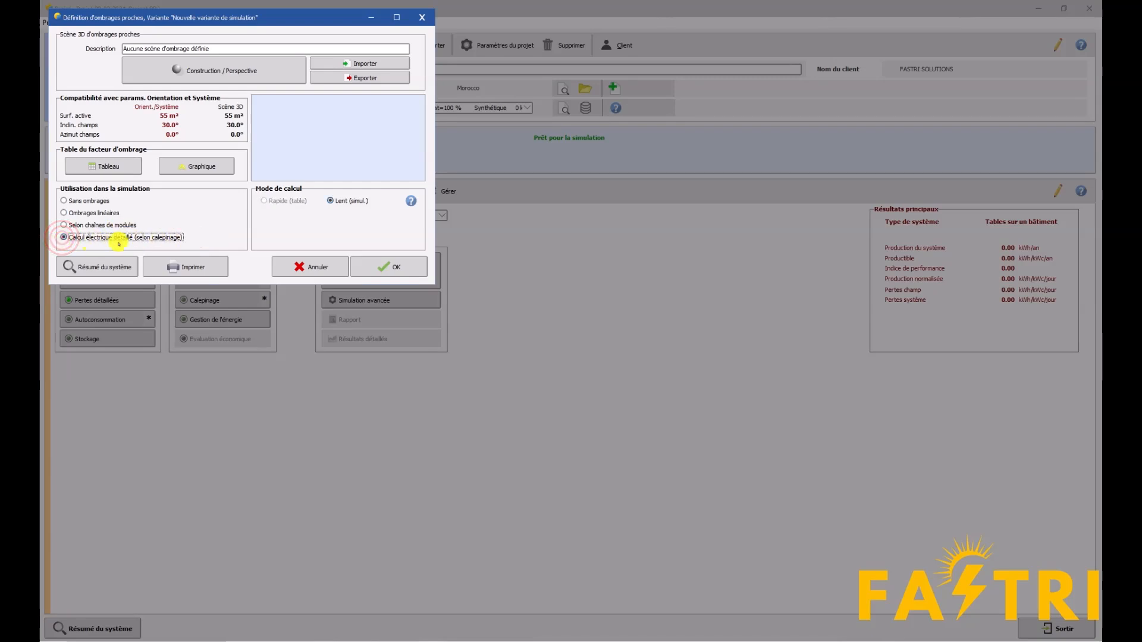
{"action": "left_click", "coordinate": [394, 267]}
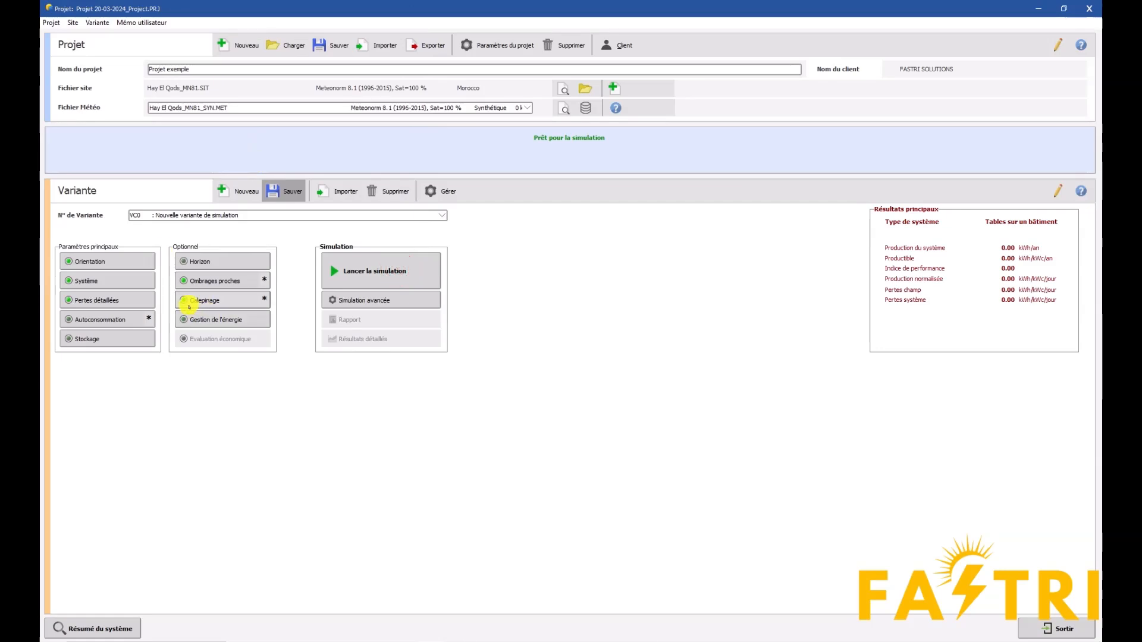